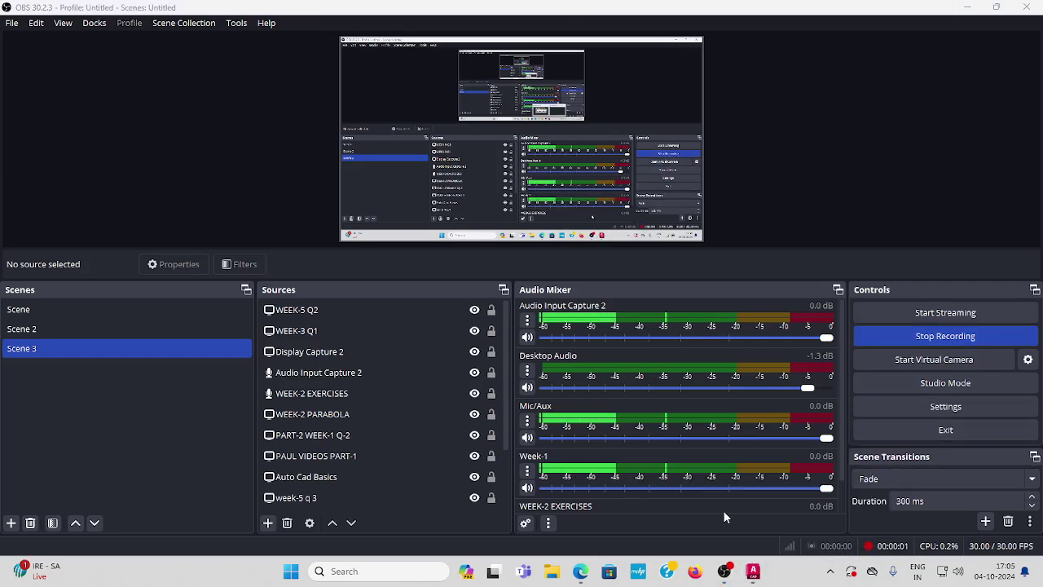
Switch to AutoCAD to show Drawing1 with the Q2 hexagonal pyramid problem statement
key(alt+Tab)
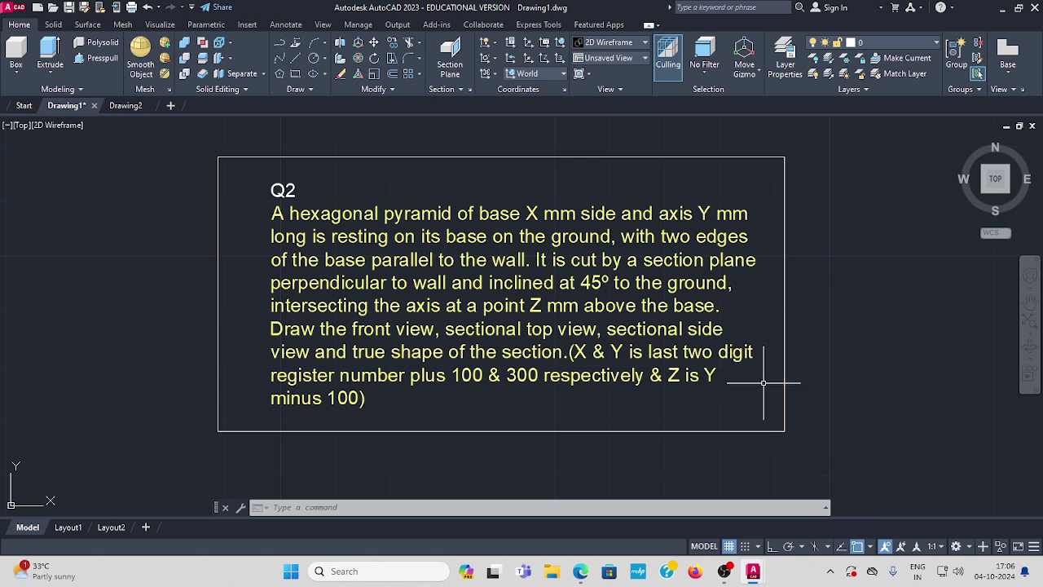
Create blank Drawing3, keep the default 0,0 to 420,297 limits, and Zoom All
click(171, 106)
text(LI)
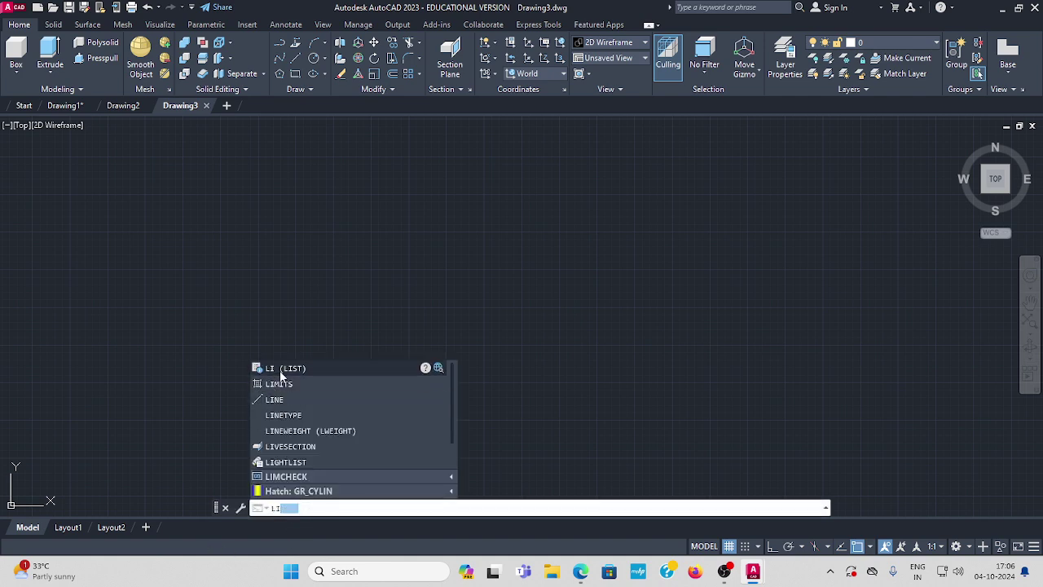
click(279, 383)
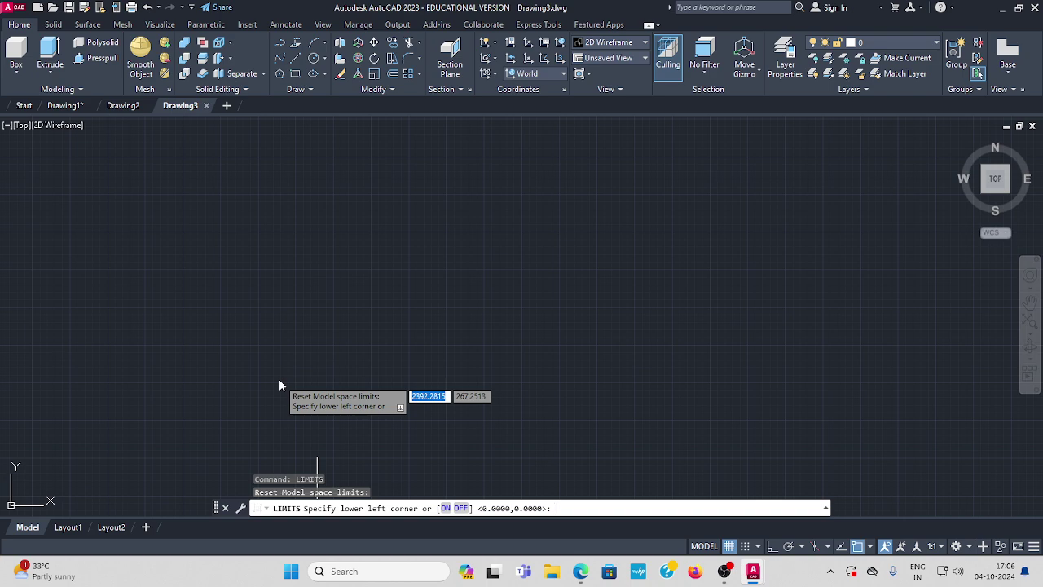
key(Return)
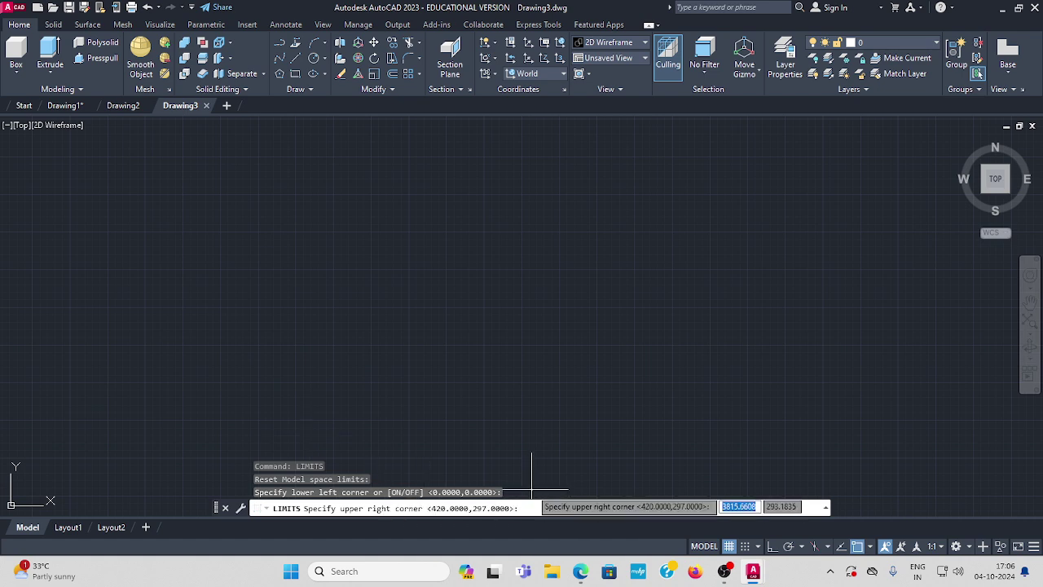
key(Return)
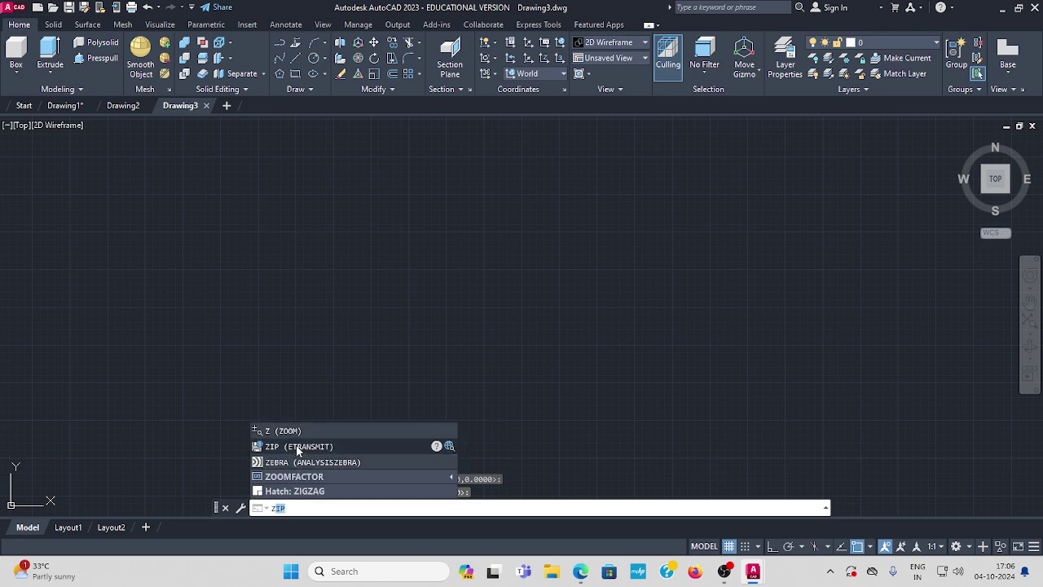
click(299, 442)
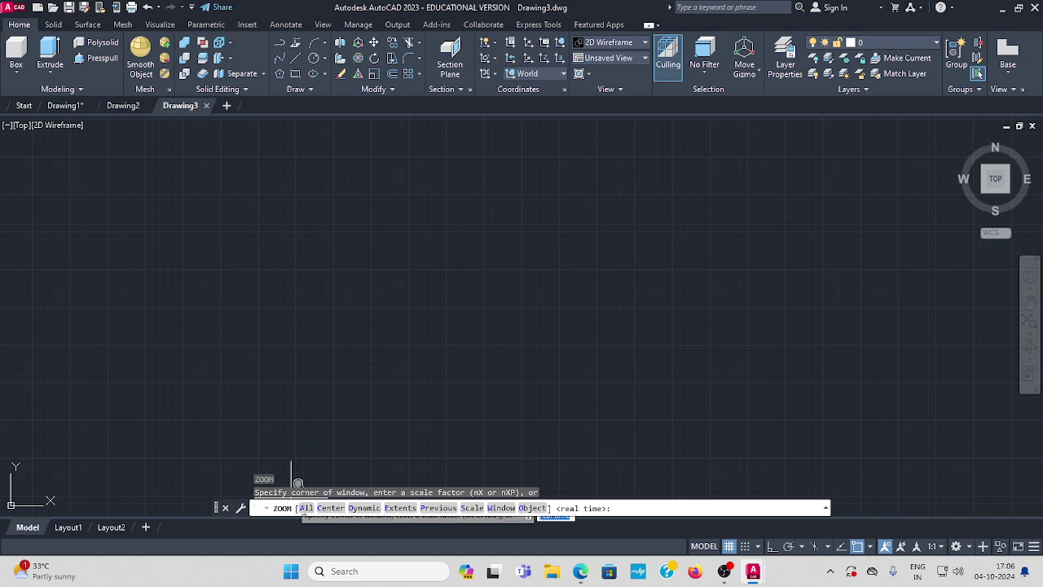
click(306, 508)
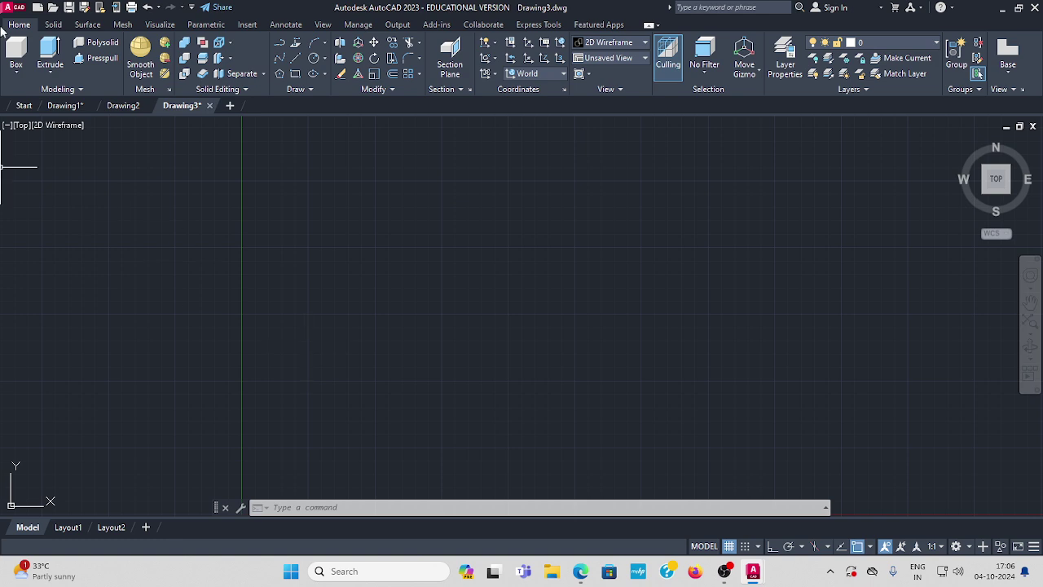
Start a six-sided solid pyramid whose base is defined by an edge
click(16, 77)
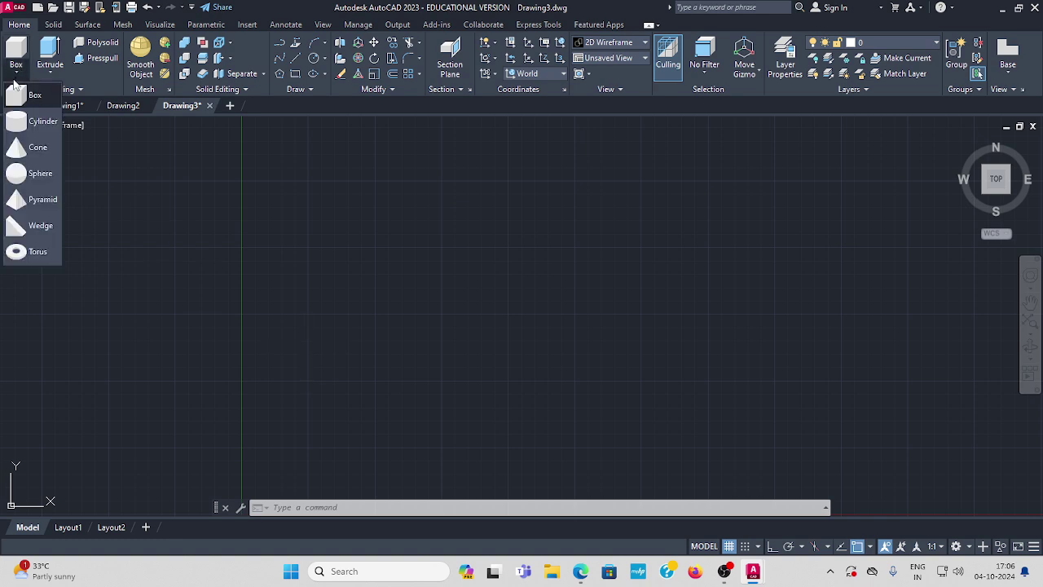
click(39, 202)
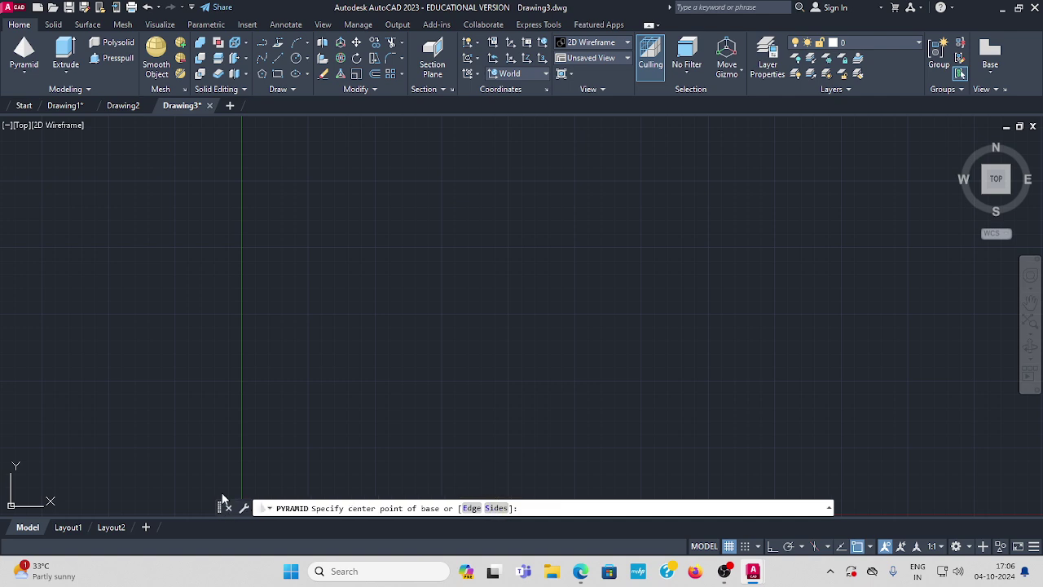
mouse_move(220, 507)
mouse_down()
mouse_move(230, 209)
mouse_move(213, 166)
mouse_up()
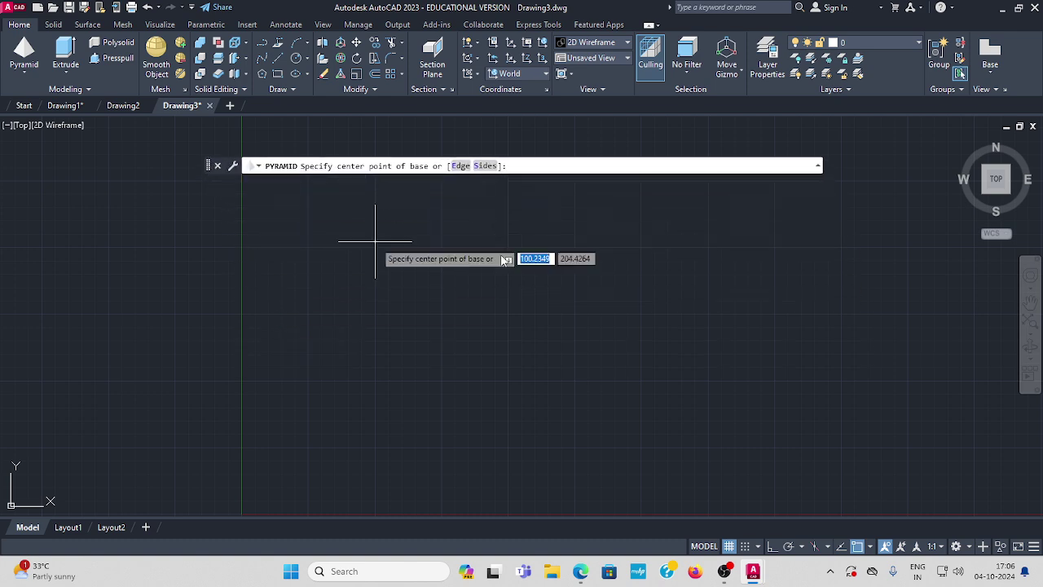
click(486, 167)
text(6)
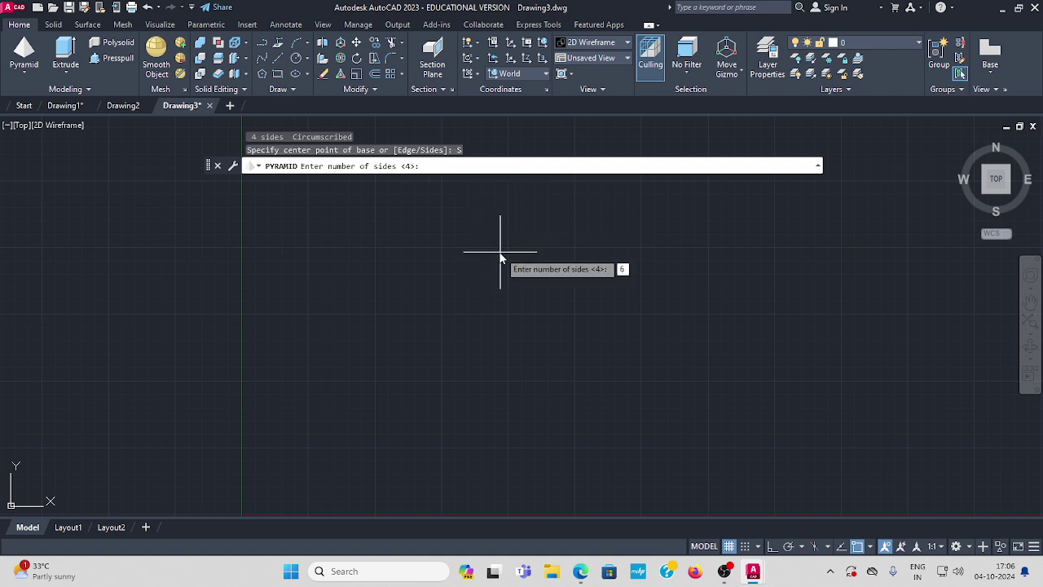
key(Return)
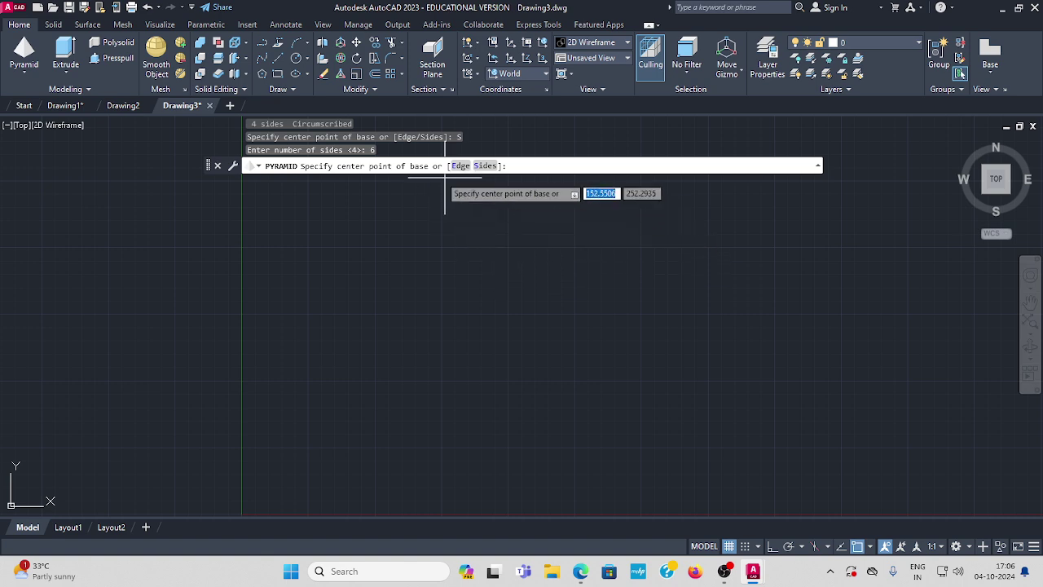
click(461, 167)
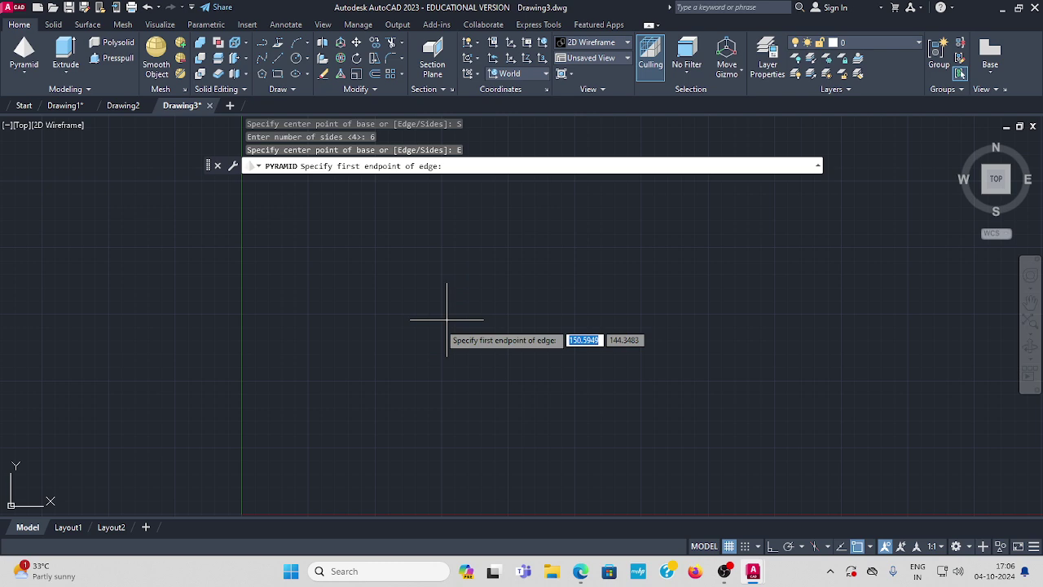
Draw the horizontal 100 mm base edge with Ortho on and set height 300
click(381, 350)
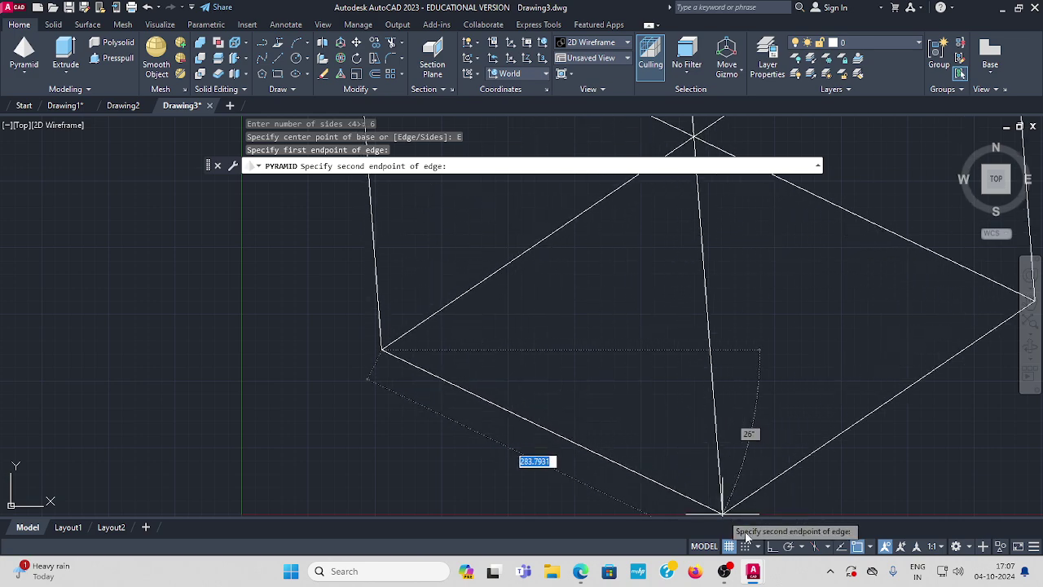
click(771, 548)
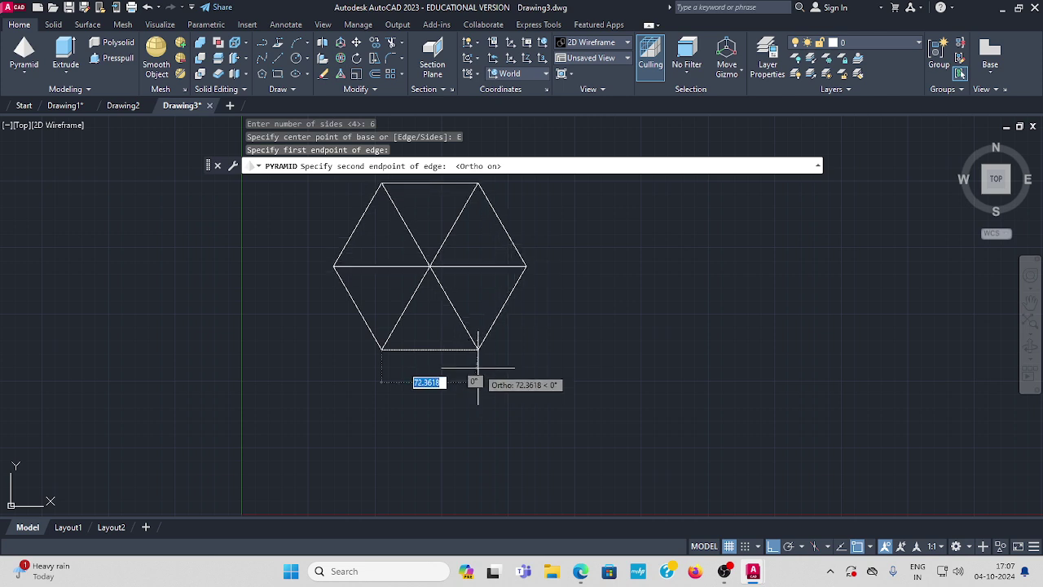
text(100)
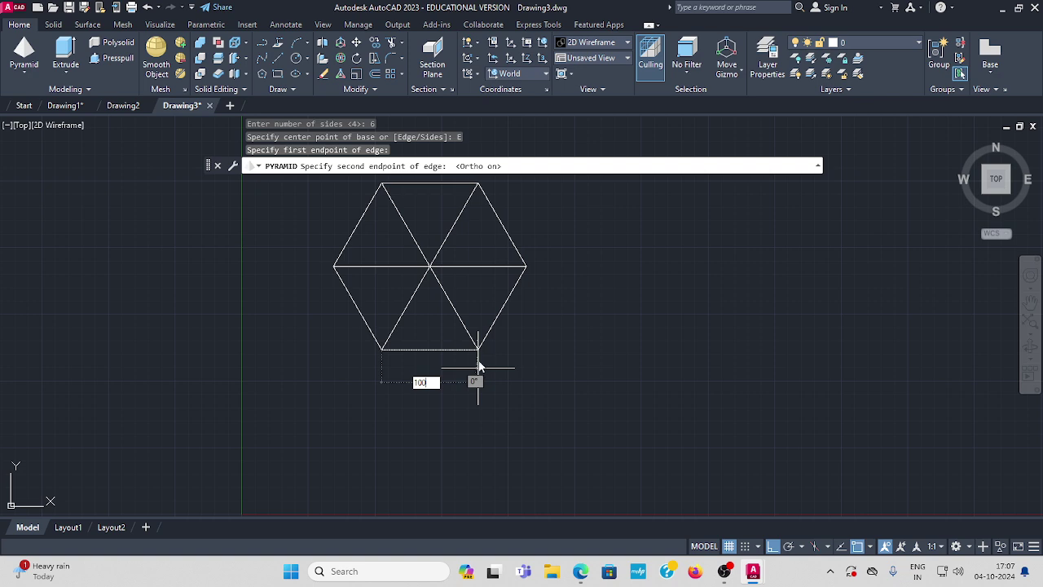
key(Return)
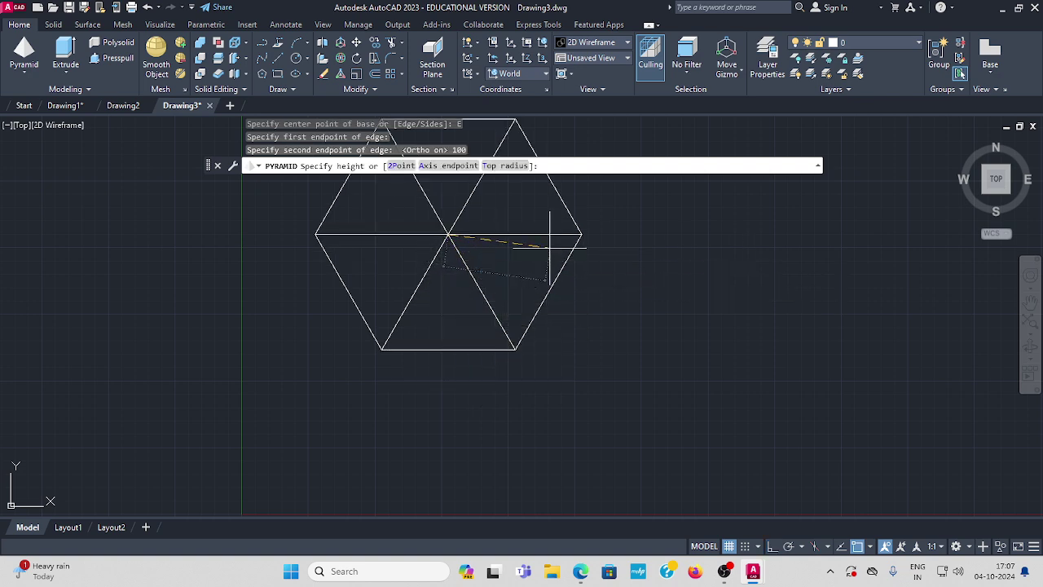
middle_drag(549, 228, 535, 311)
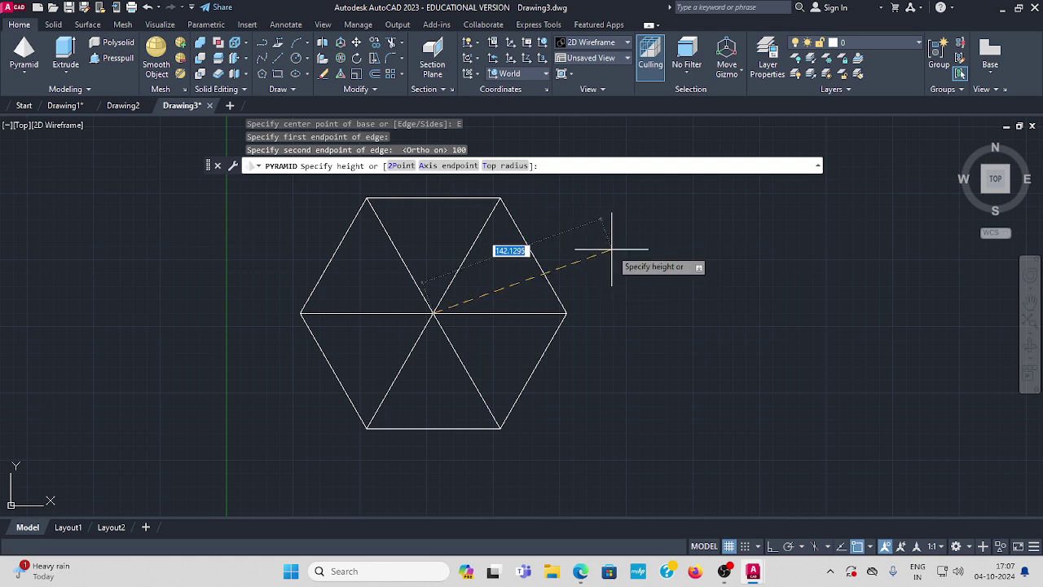
text(300)
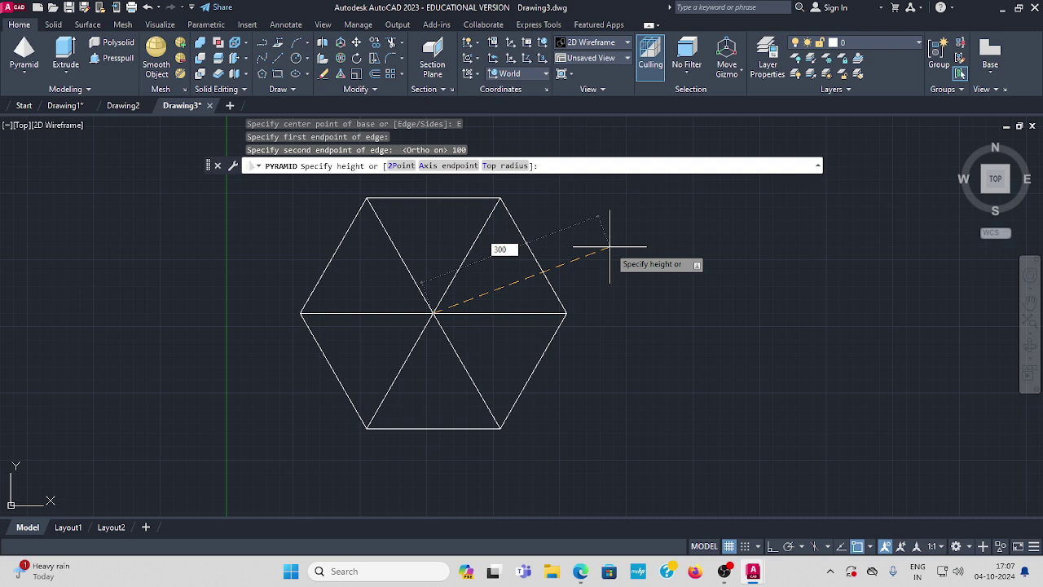
key(Return)
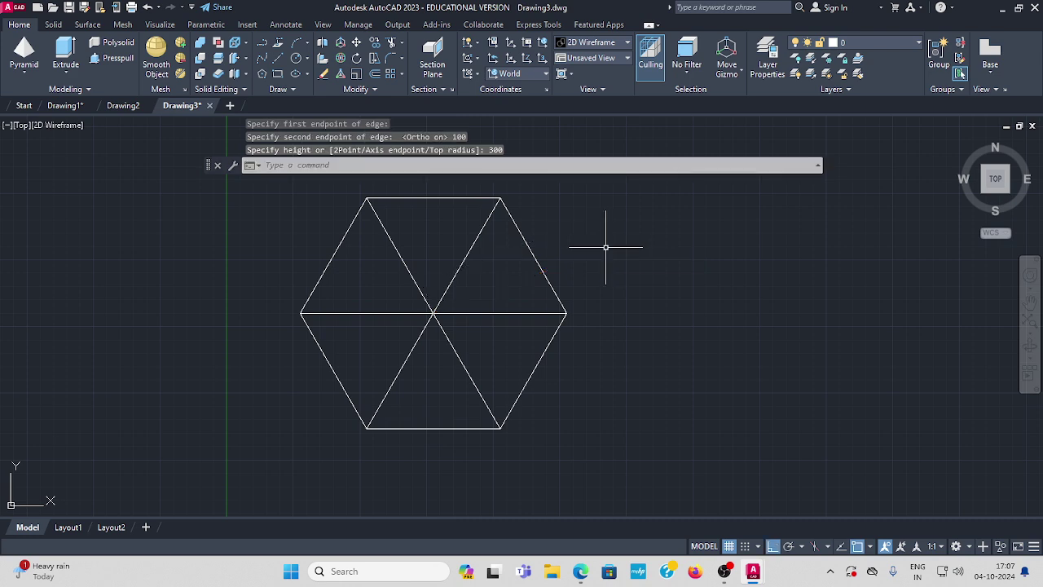
Switch to the Front view and frame the pyramid
middle_drag(493, 300, 498, 334)
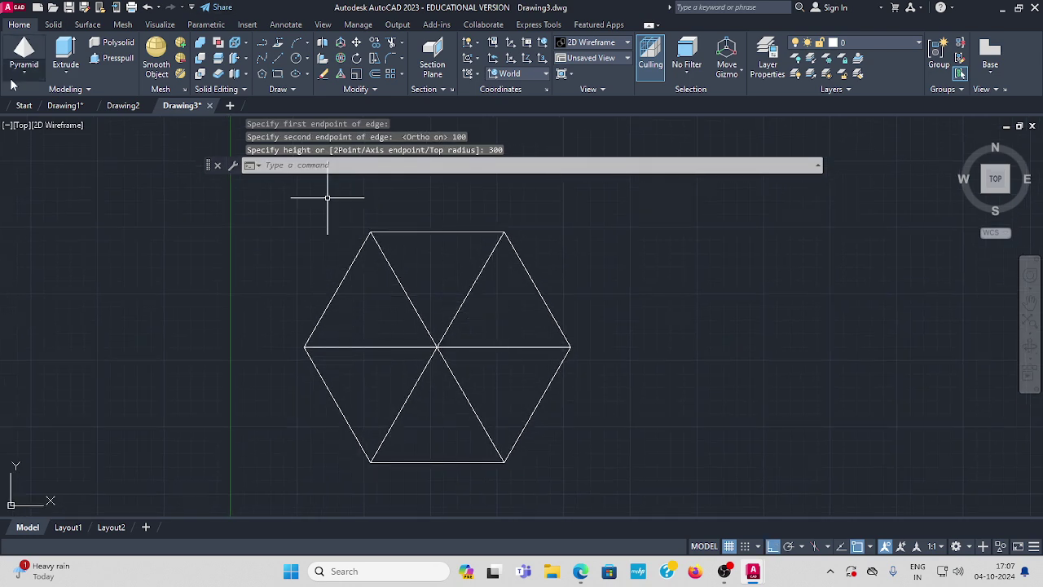
click(22, 125)
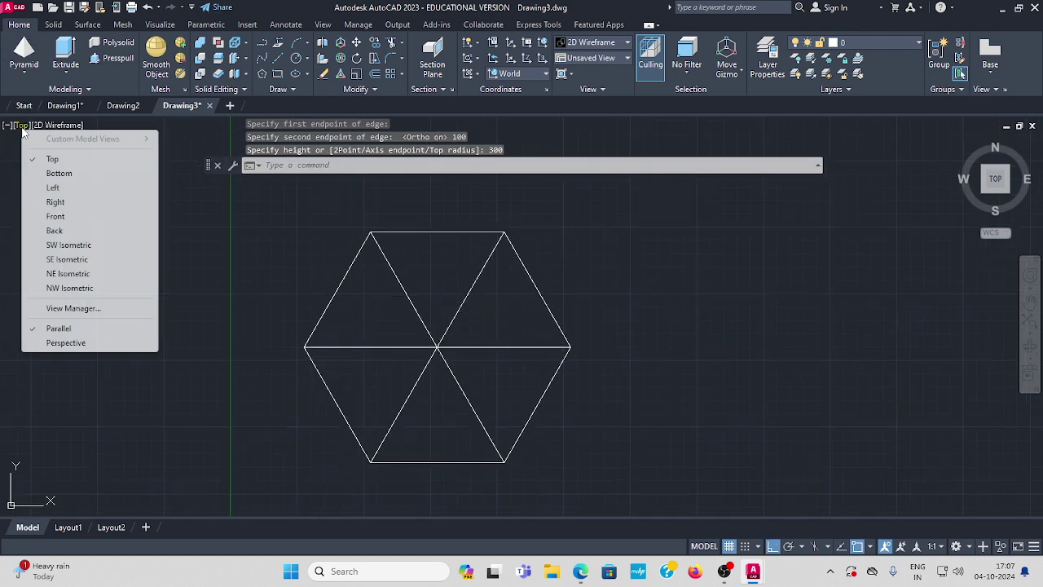
click(61, 218)
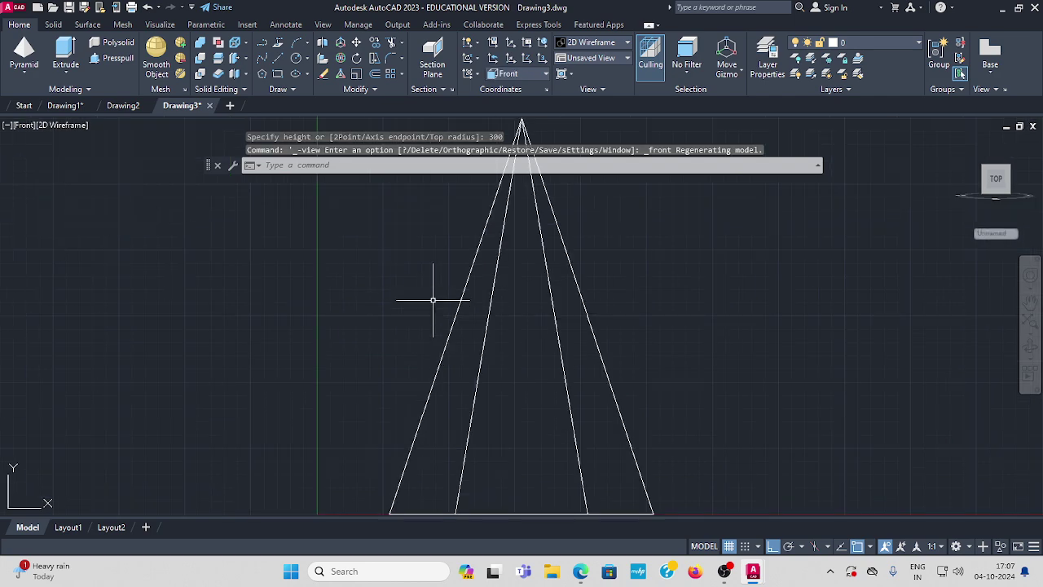
scroll(431, 298, down, 3)
mouse_move(541, 318)
middle_down()
mouse_move(401, 305)
mouse_move(326, 332)
middle_up()
scroll(401, 305, up, 2)
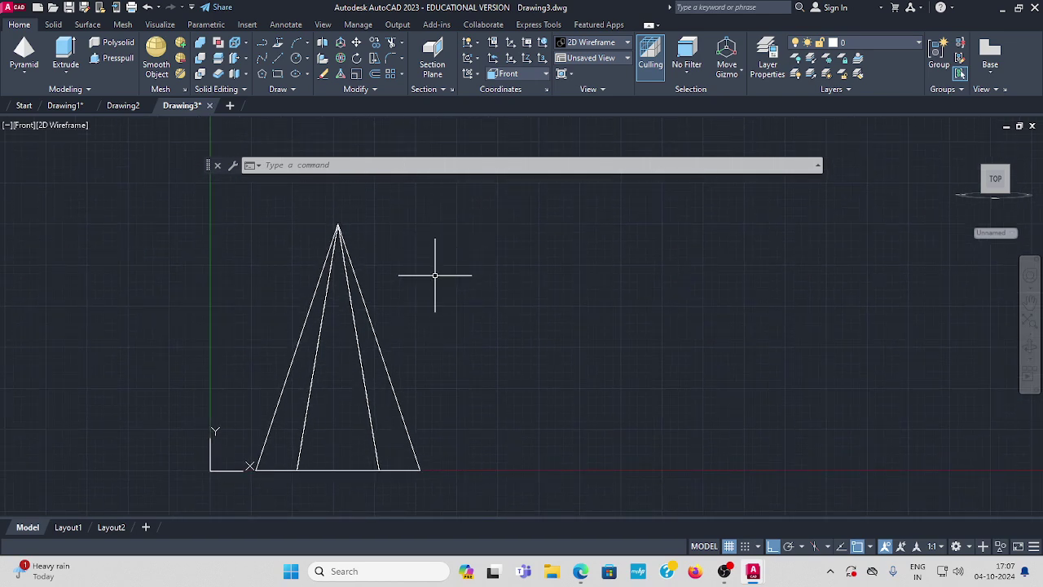
Draw a horizontal line to the right of the pyramid
click(278, 59)
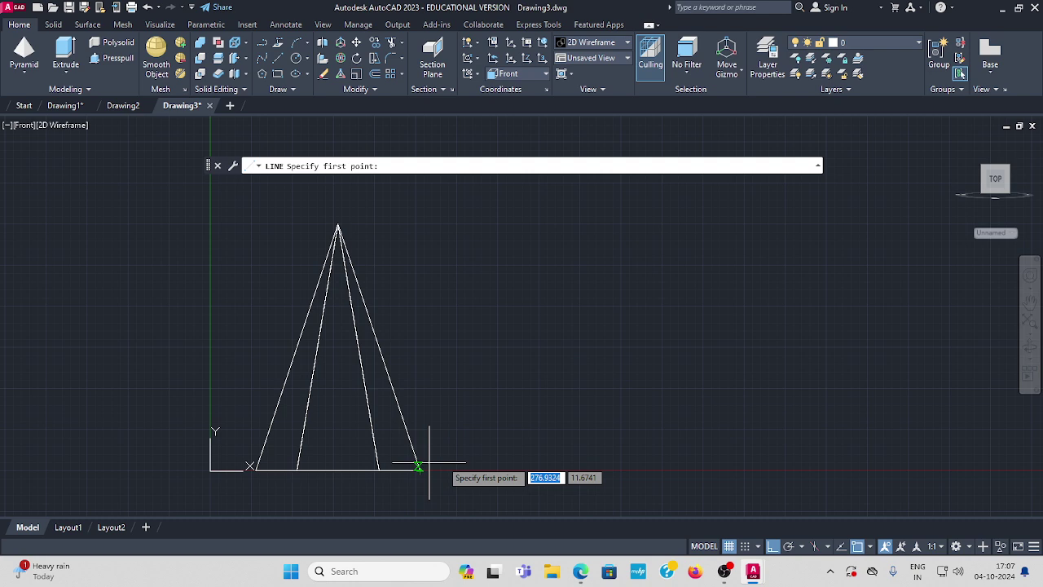
click(481, 391)
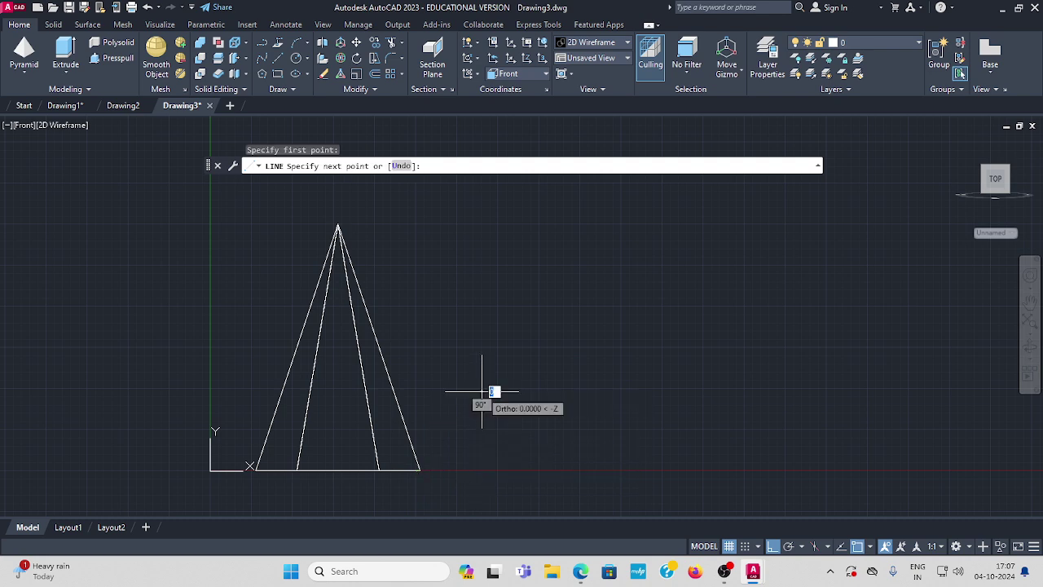
click(743, 392)
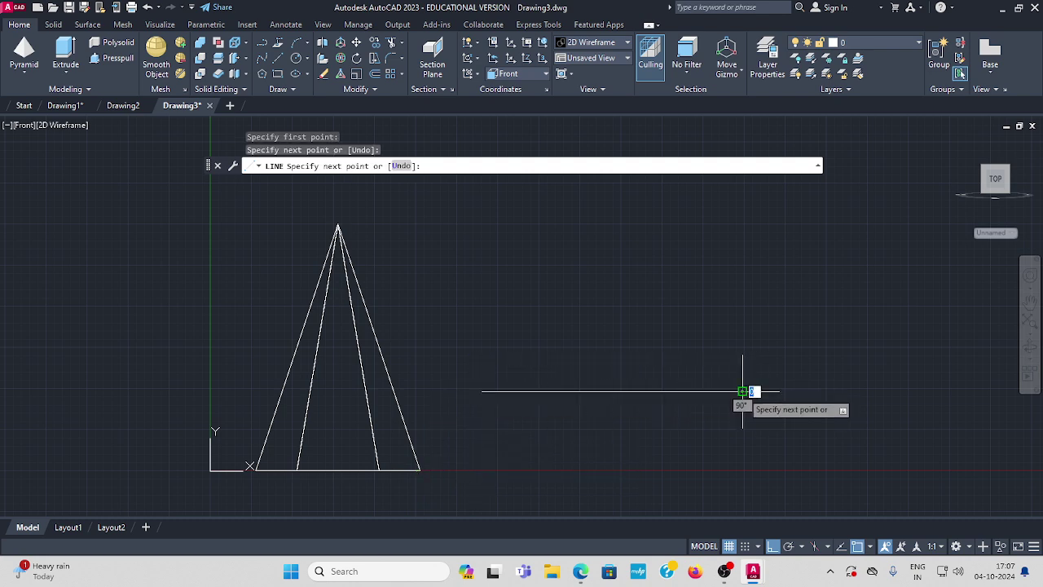
key(Escape)
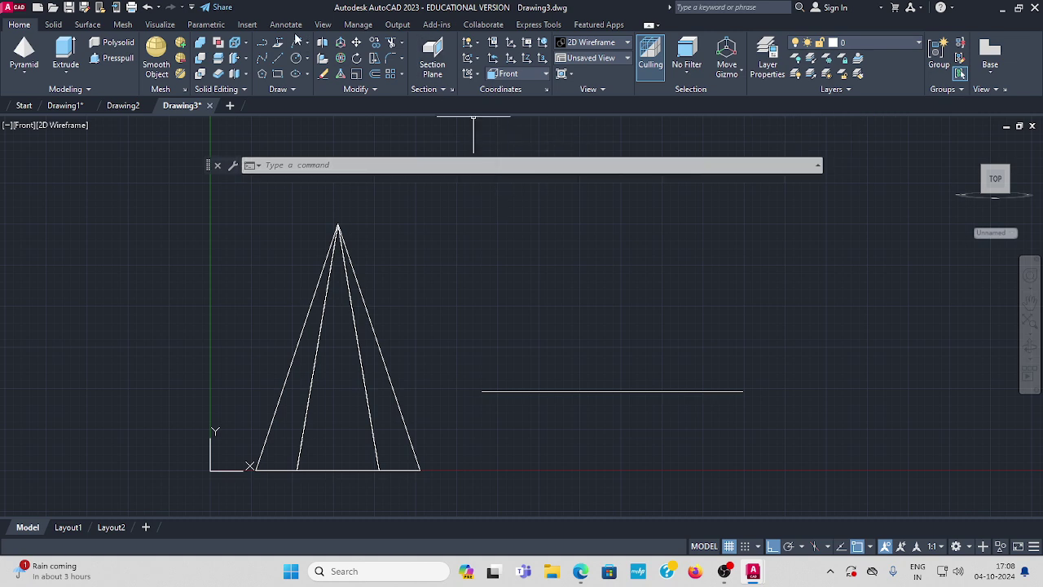
Rotate the horizontal line 45° about its left endpoint with Ortho off
click(356, 58)
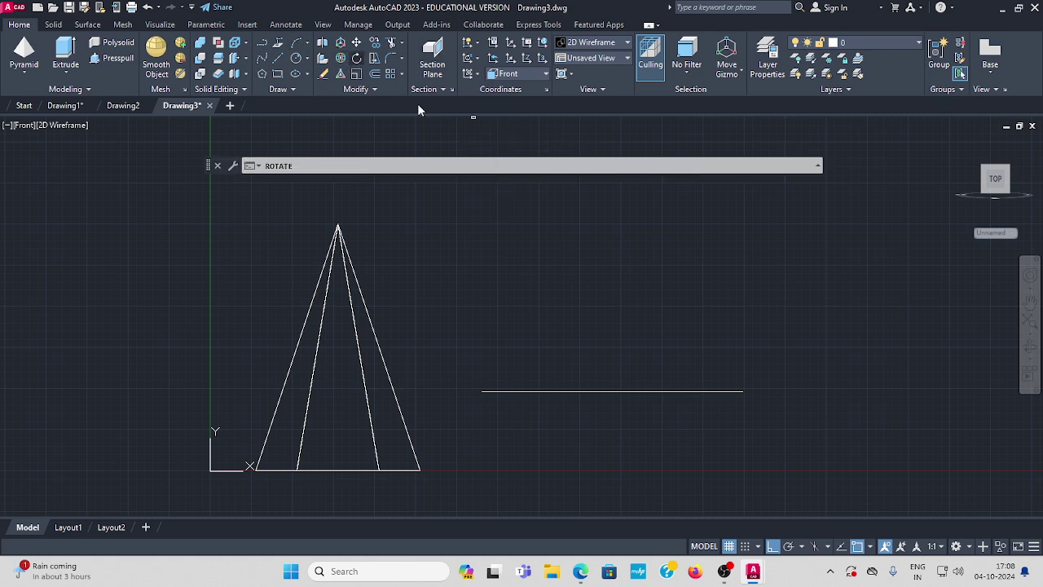
click(542, 391)
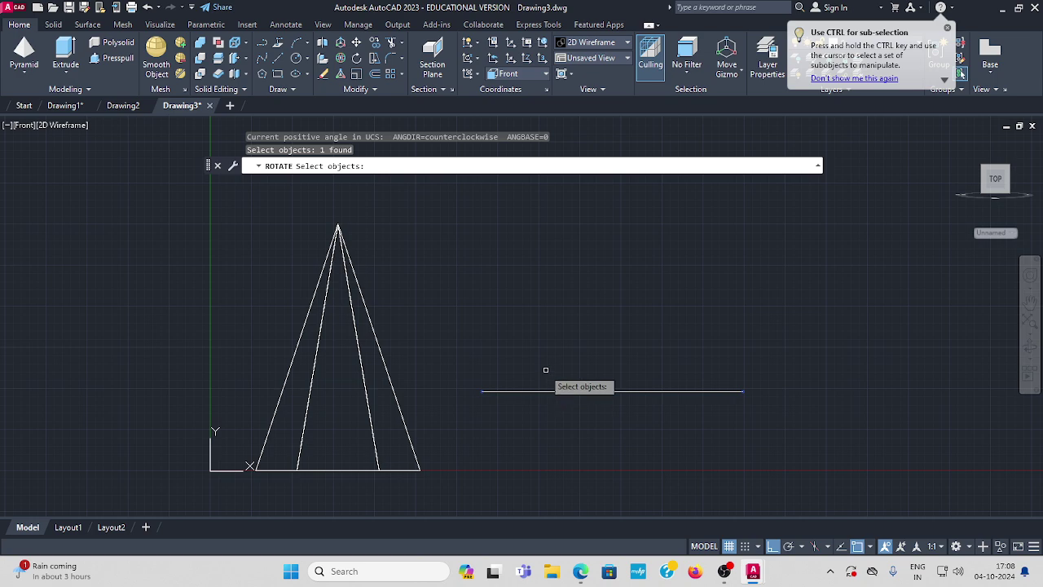
key(Return)
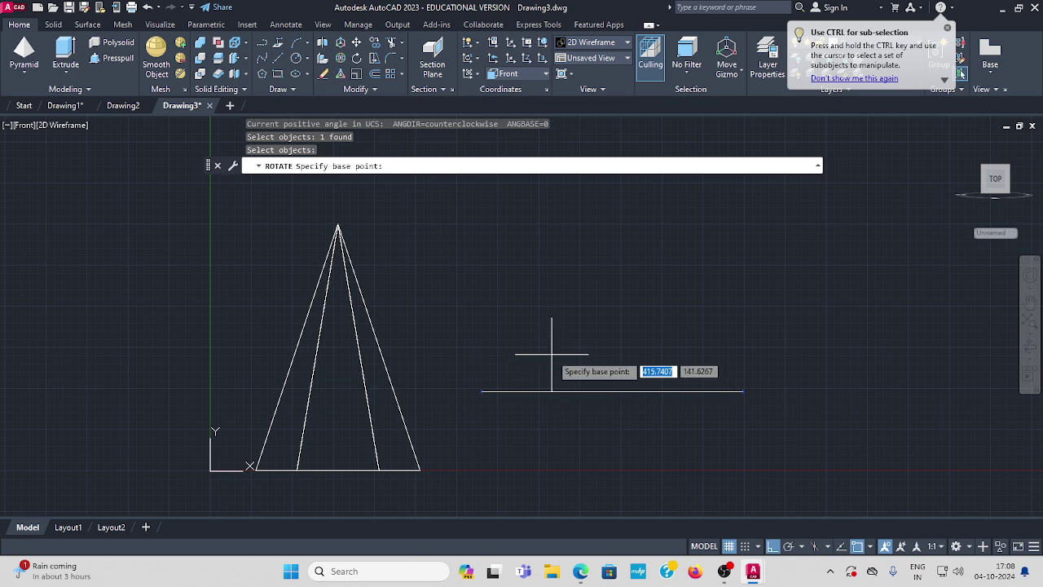
click(482, 391)
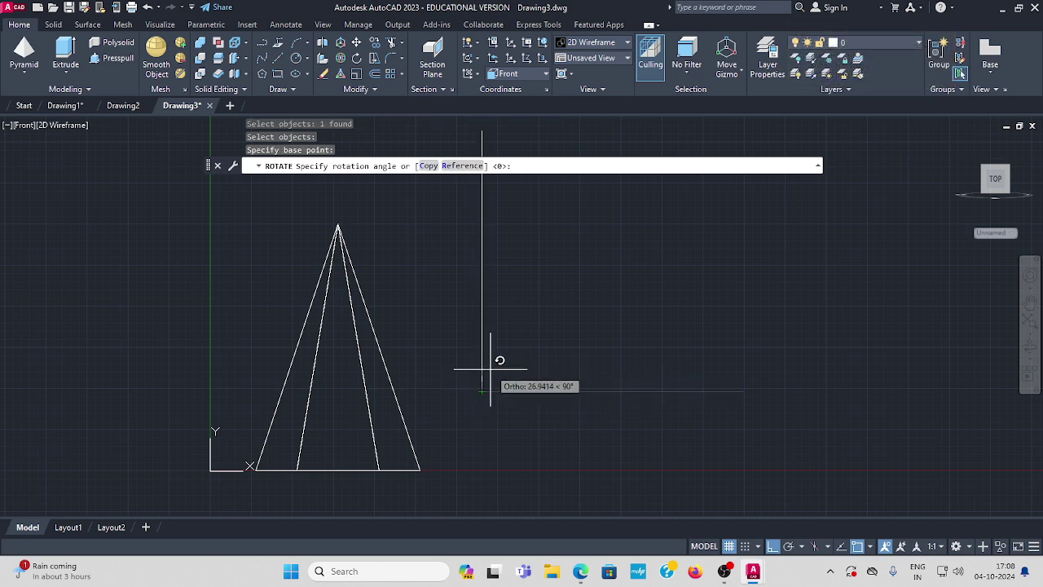
key(F8)
text(45)
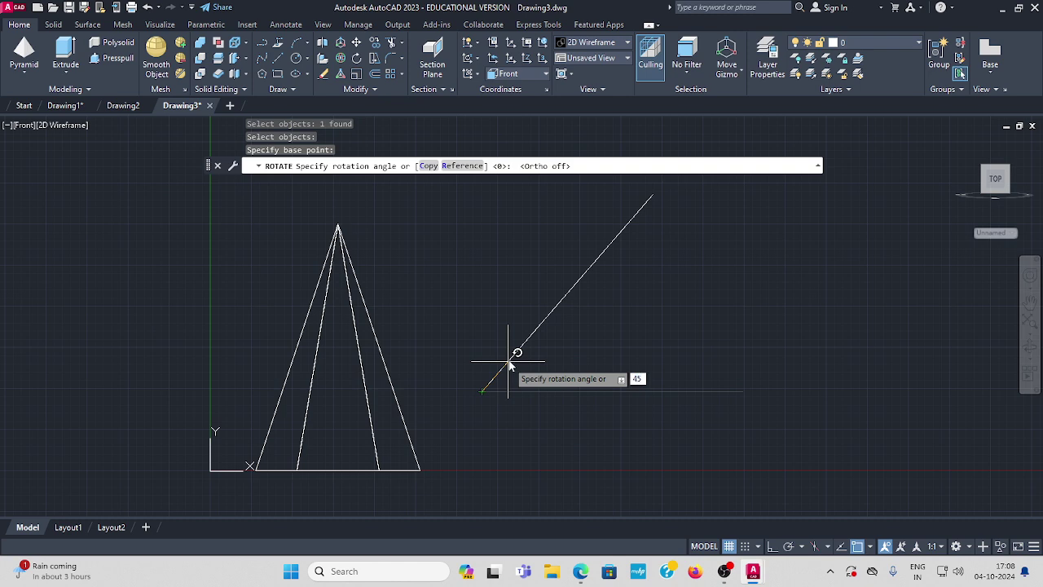
key(Return)
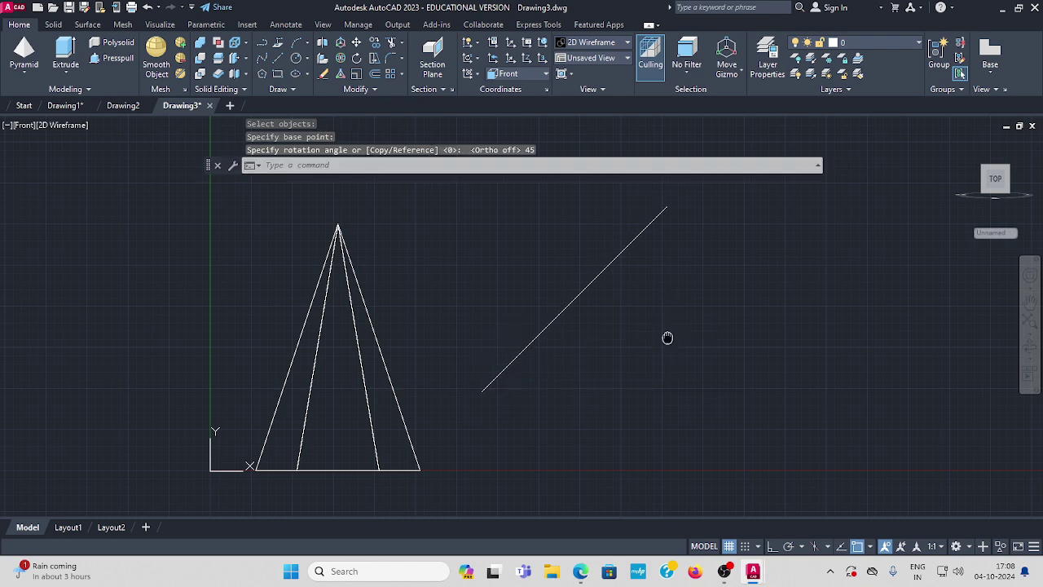
middle_drag(668, 337, 682, 333)
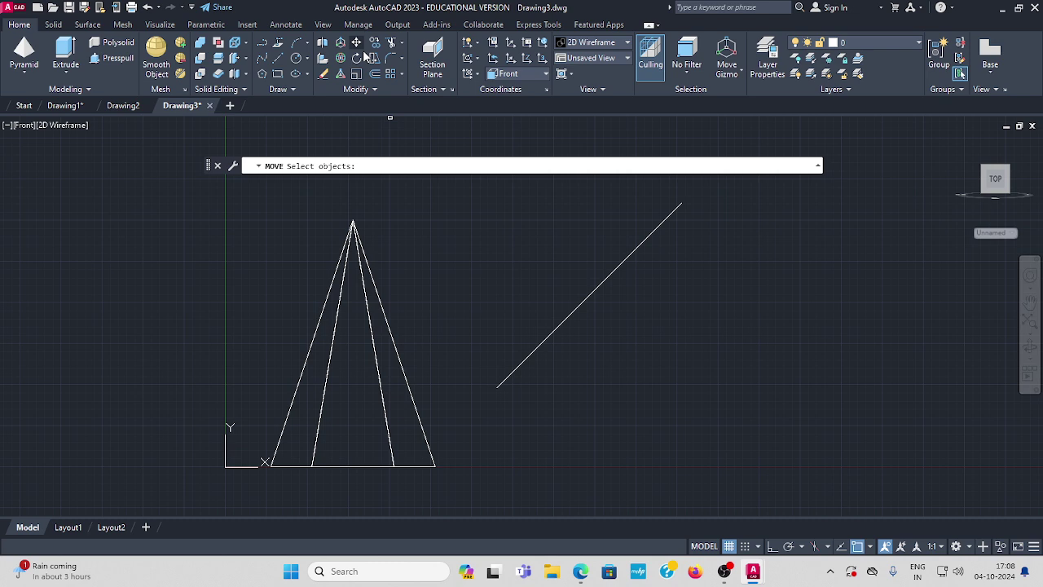
Move the pyramid from its lower base corner to a new position
click(393, 343)
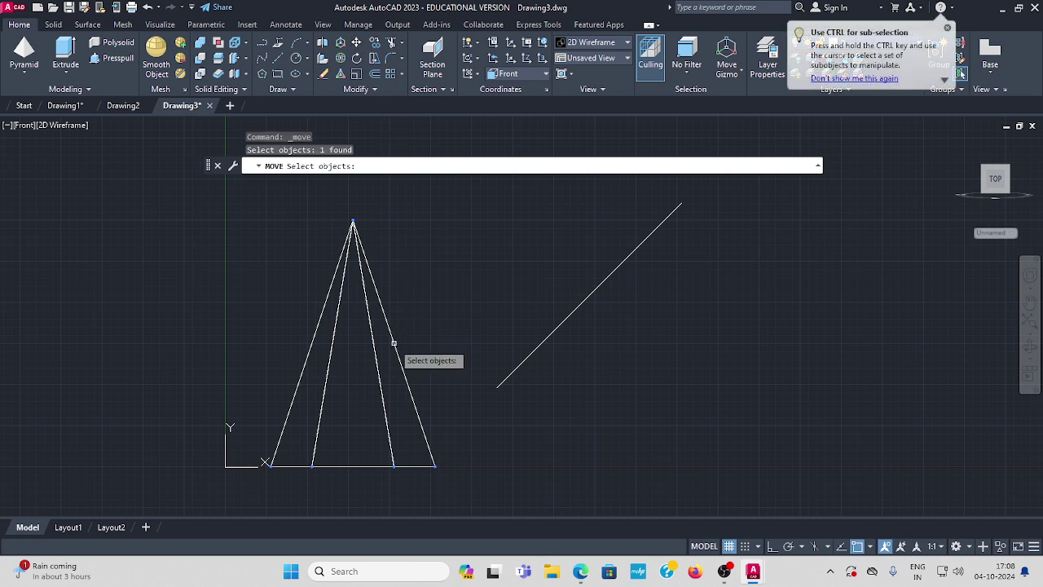
key(Return)
click(312, 465)
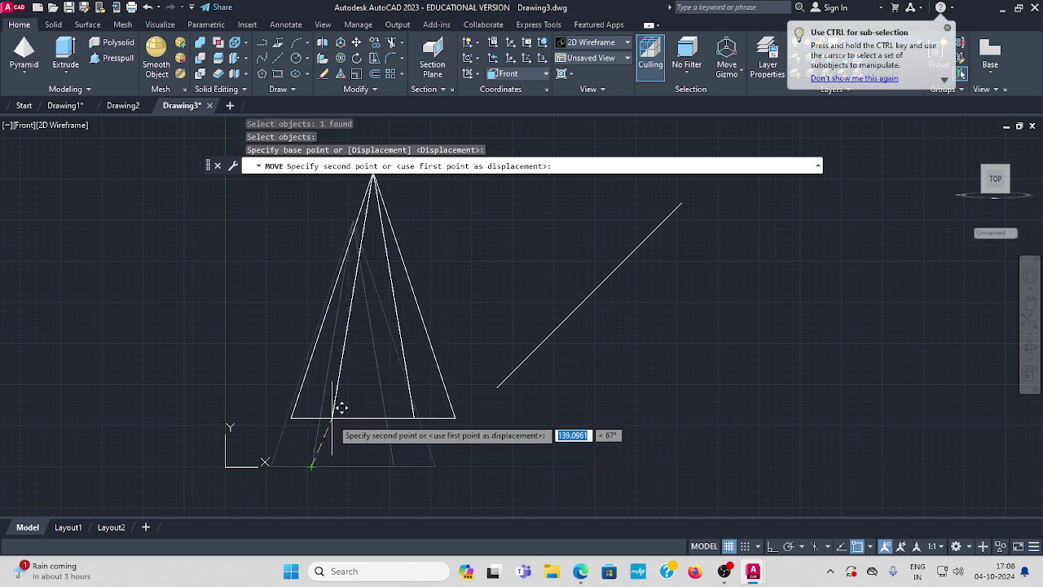
click(333, 417)
middle_drag(441, 333, 438, 374)
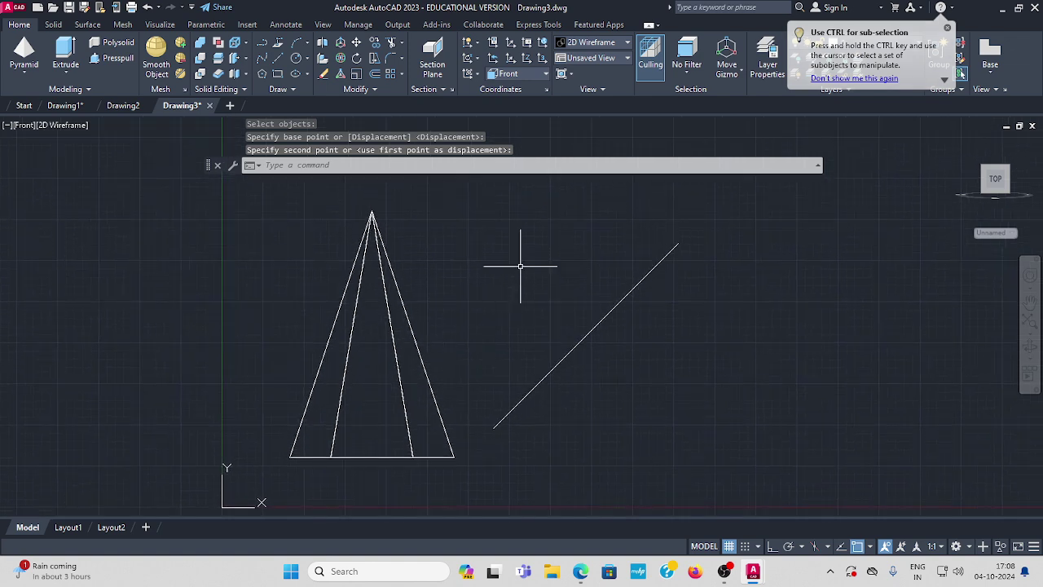
Move the inclined line by its midpoint onto the pyramid's base
click(356, 43)
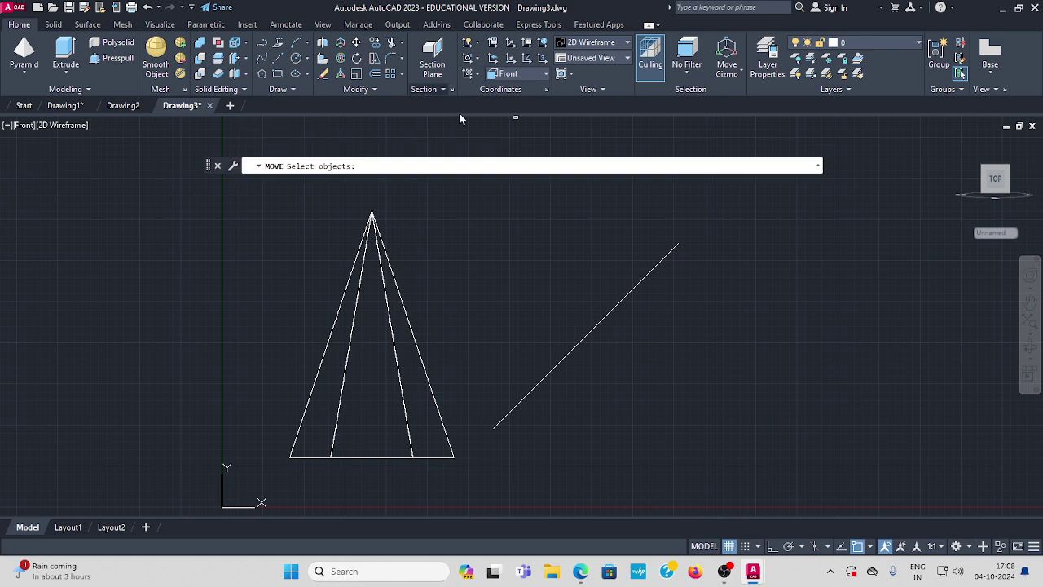
click(592, 329)
key(Return)
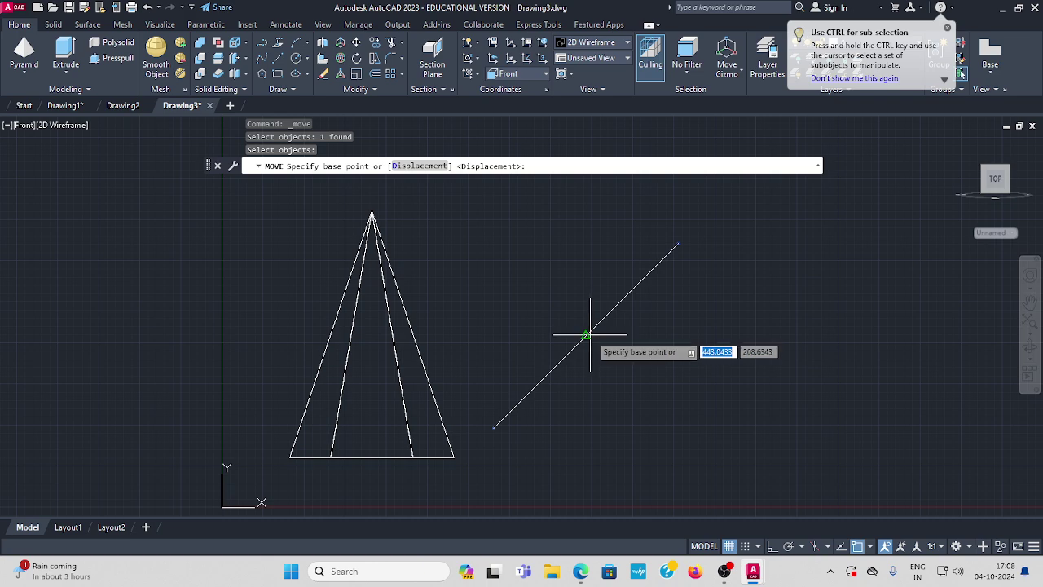
click(585, 335)
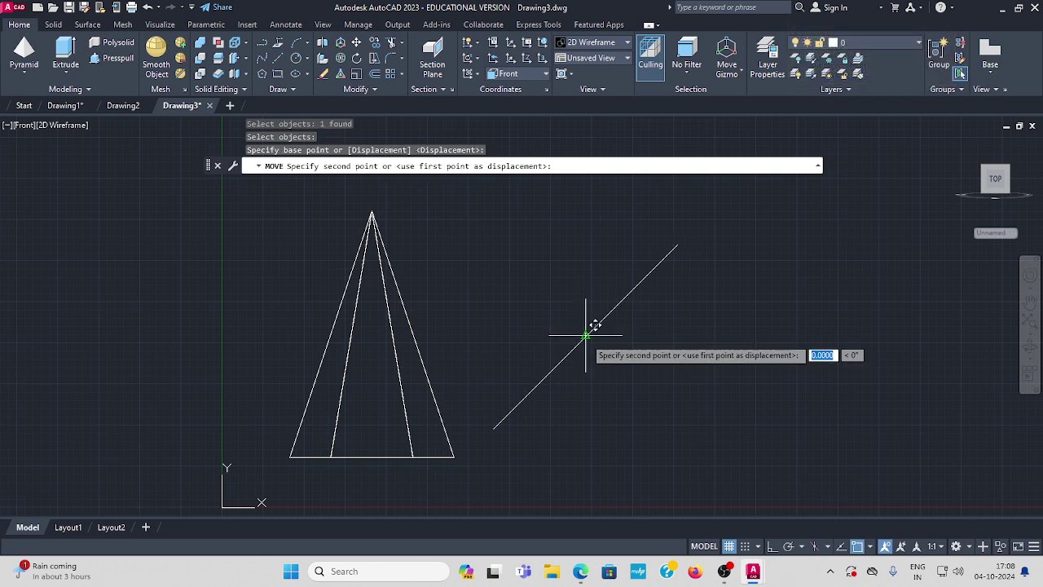
click(373, 459)
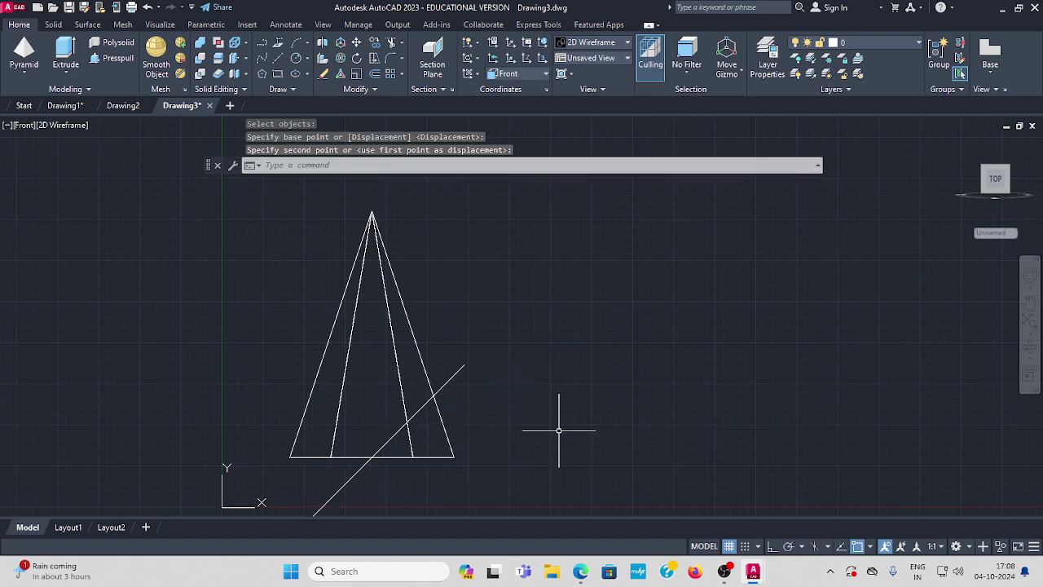
key(Escape)
middle_drag(566, 407, 570, 391)
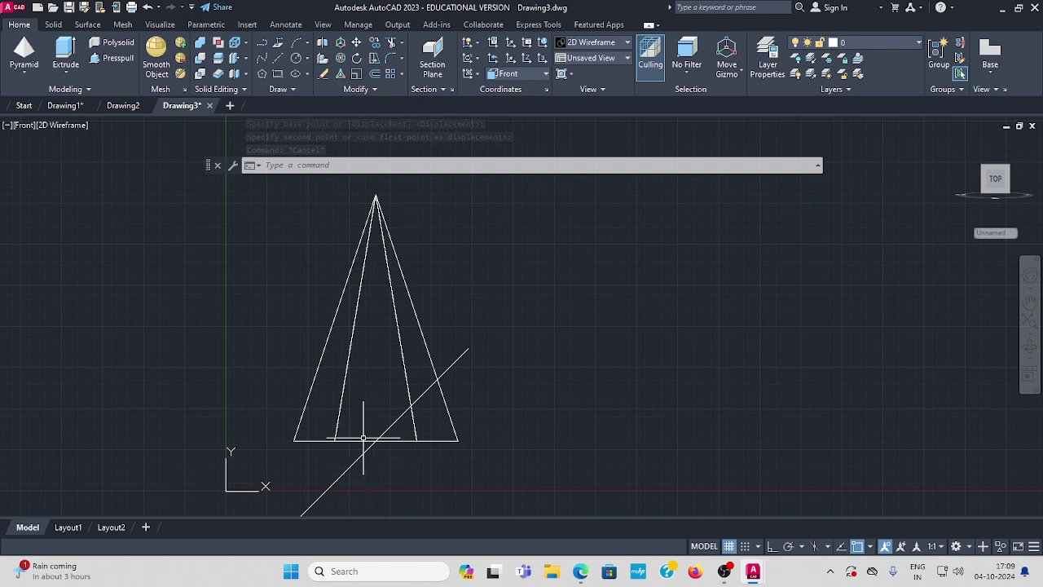
Raise the inclined line straight up with Ortho so it crosses the pyramid
click(359, 440)
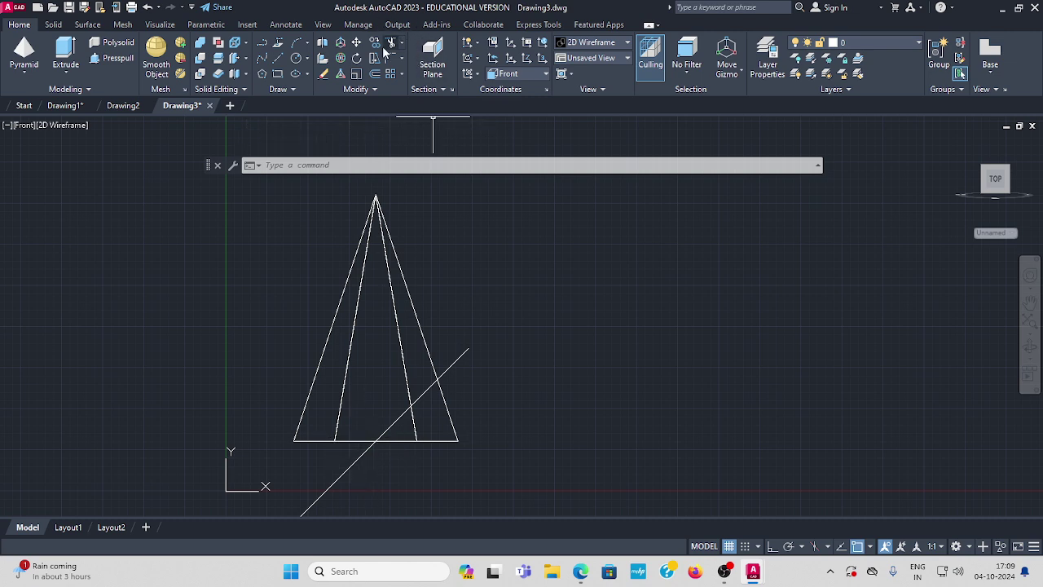
click(356, 45)
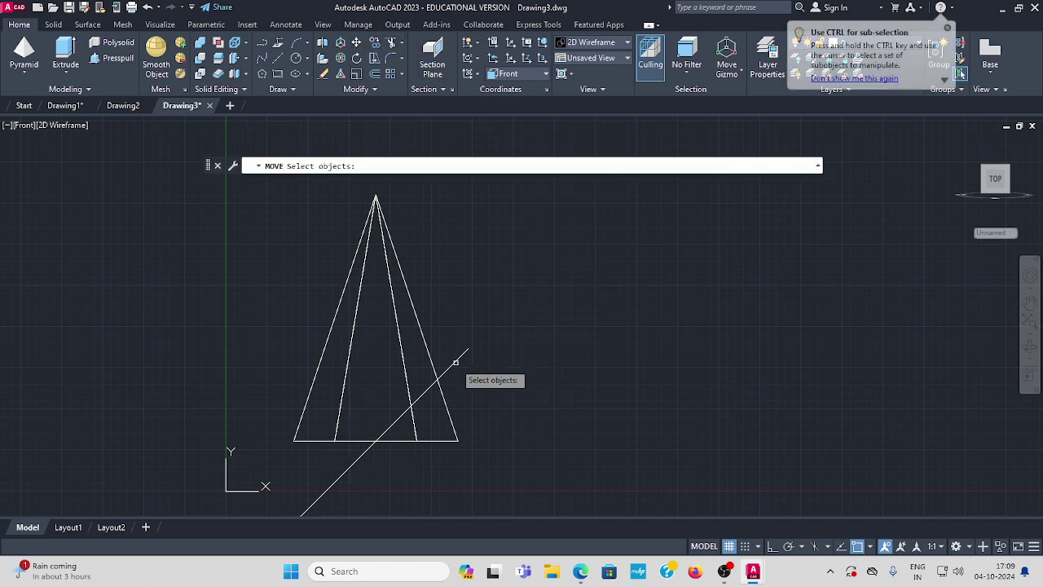
click(418, 398)
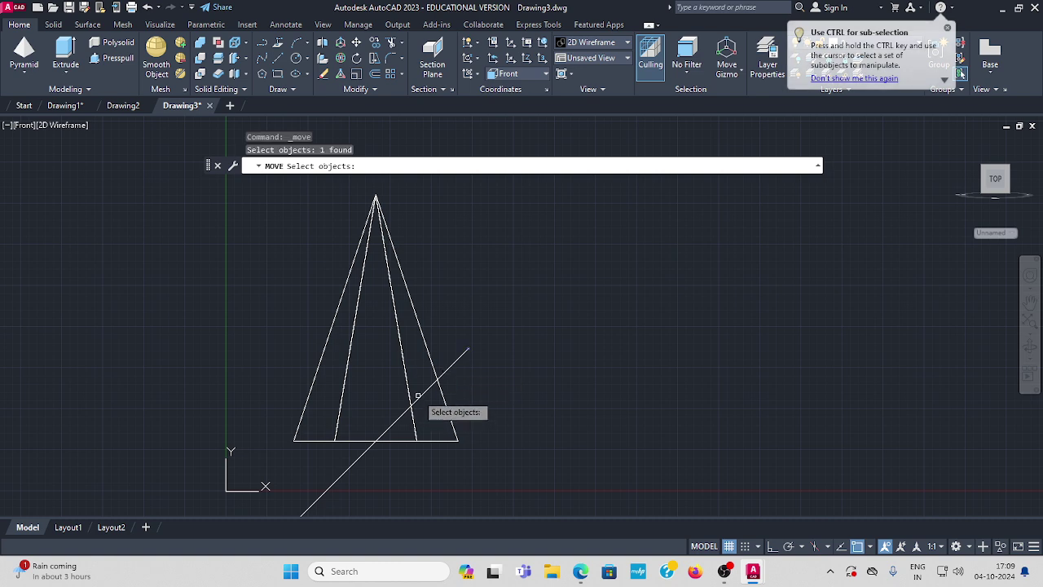
key(Return)
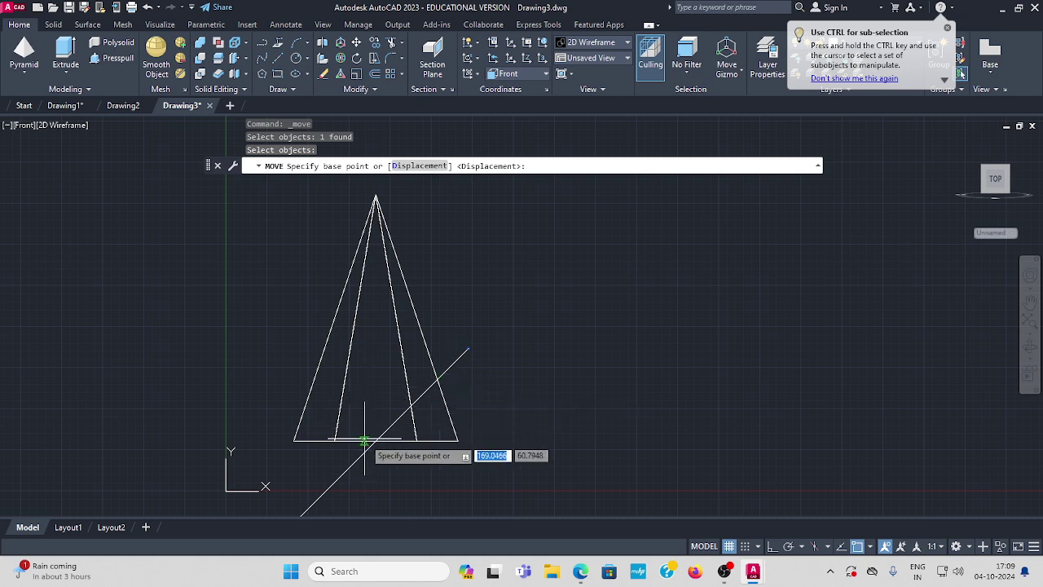
click(376, 440)
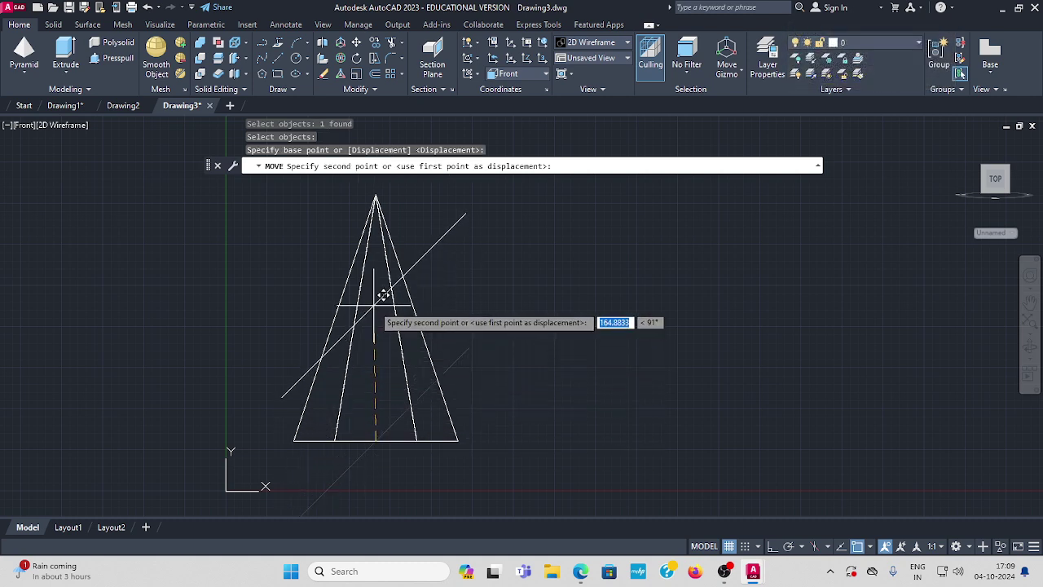
key(F8)
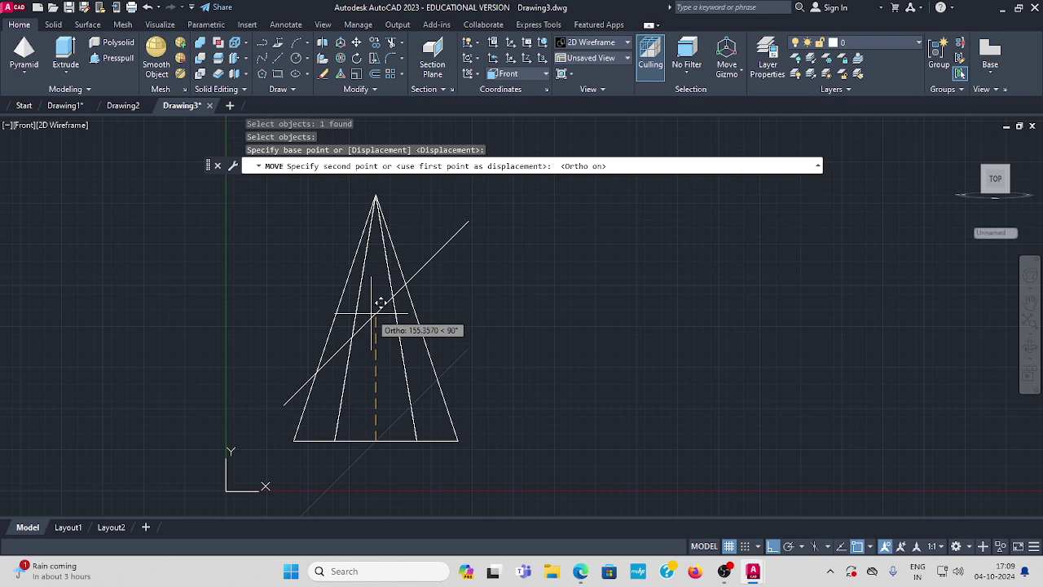
click(381, 303)
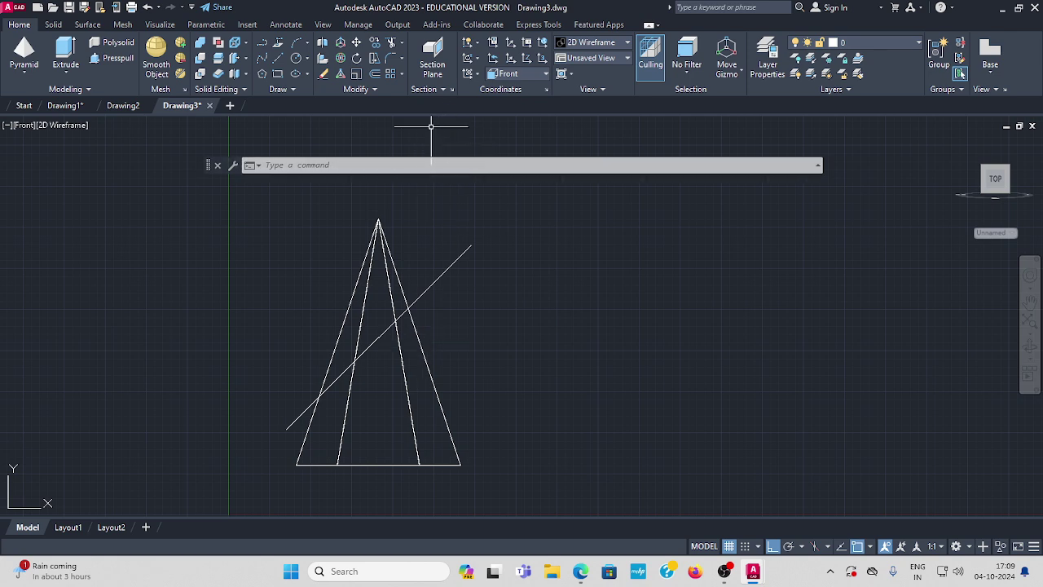
Place a section plane along the 45° line, hiding the pyramid above the cut
click(432, 65)
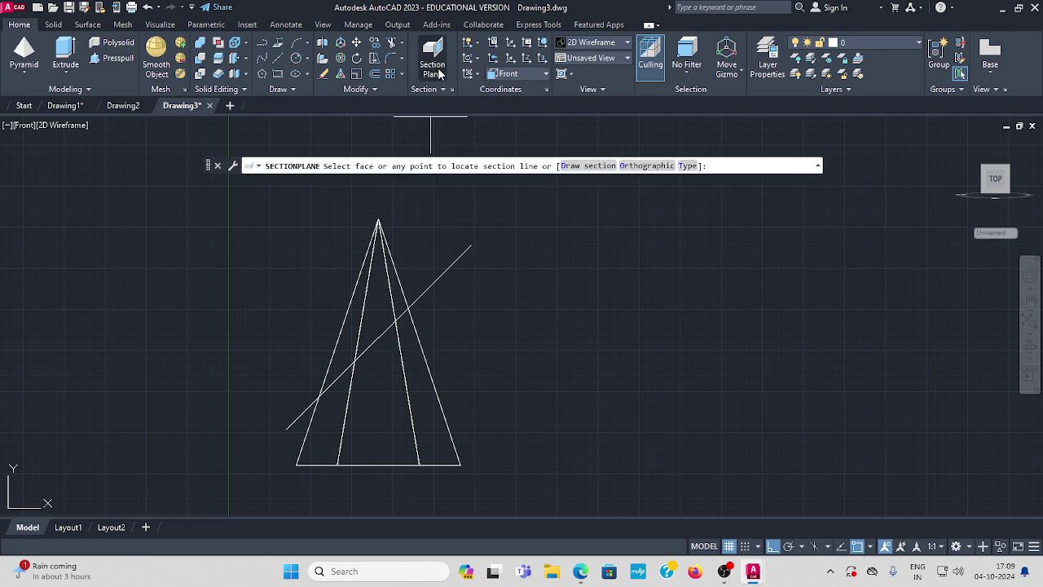
click(470, 245)
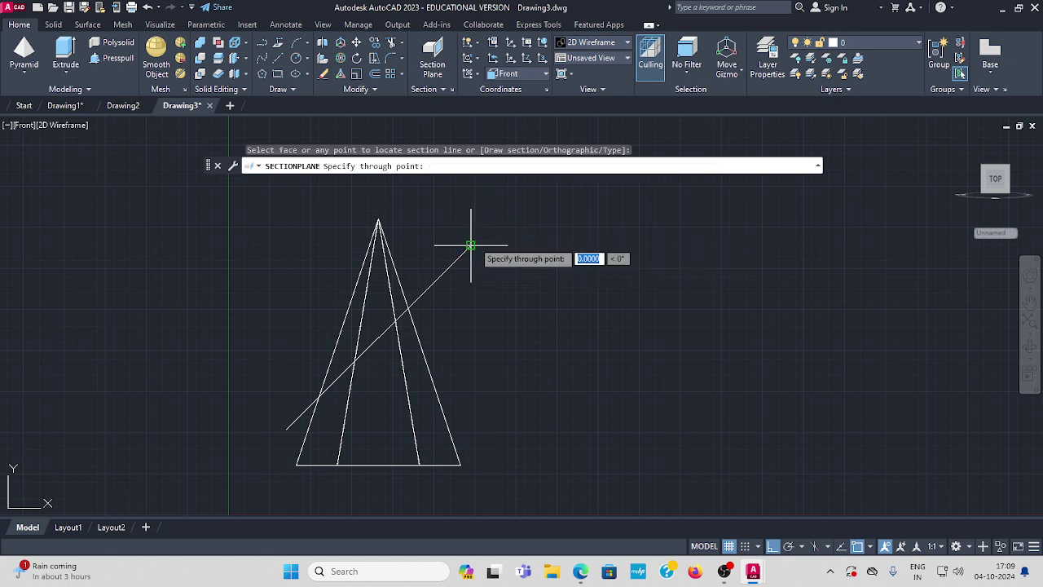
click(290, 425)
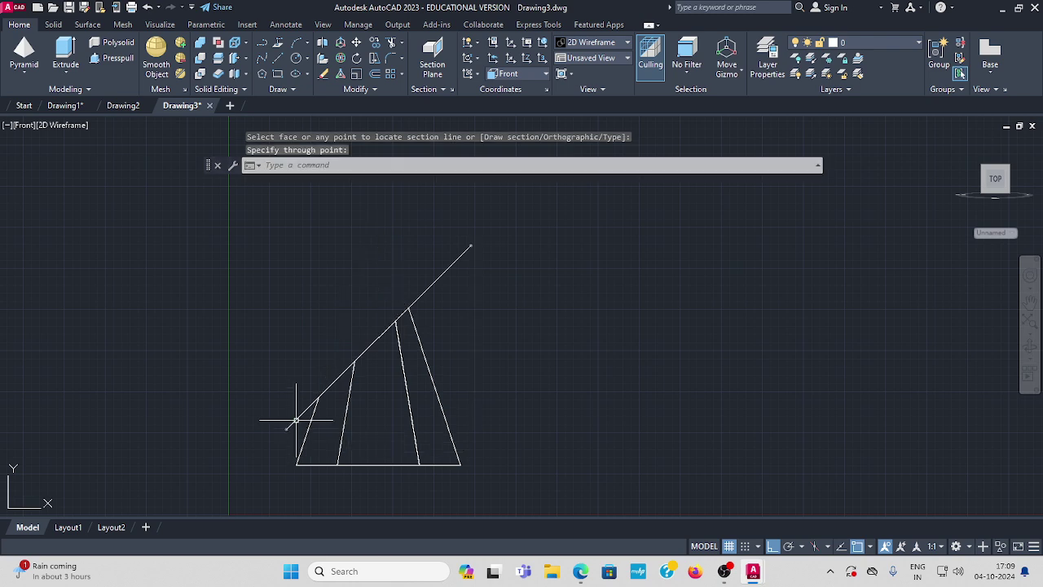
click(446, 88)
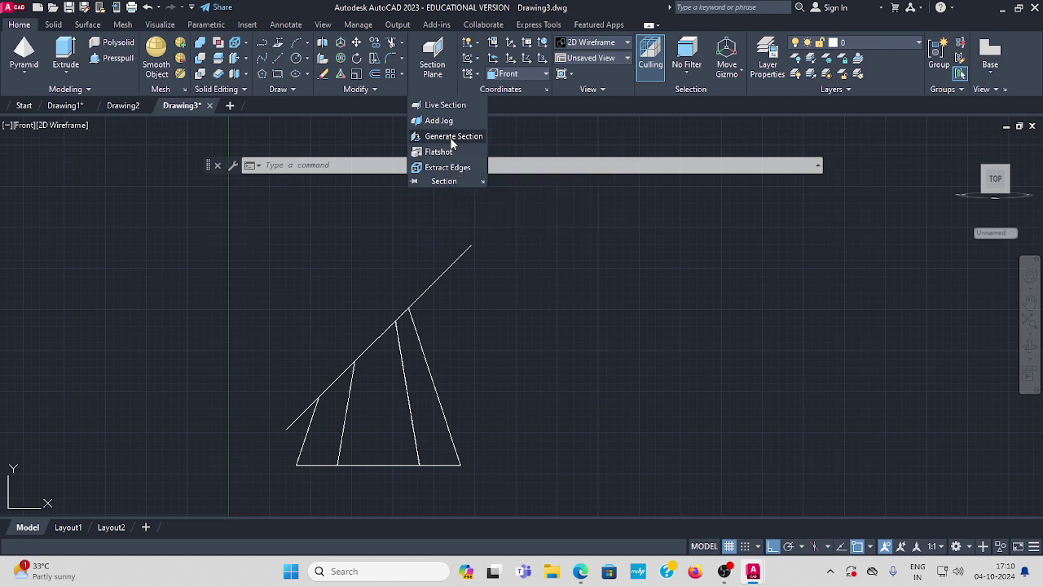
Generate a 3D section block from the diagonal section plane
click(452, 136)
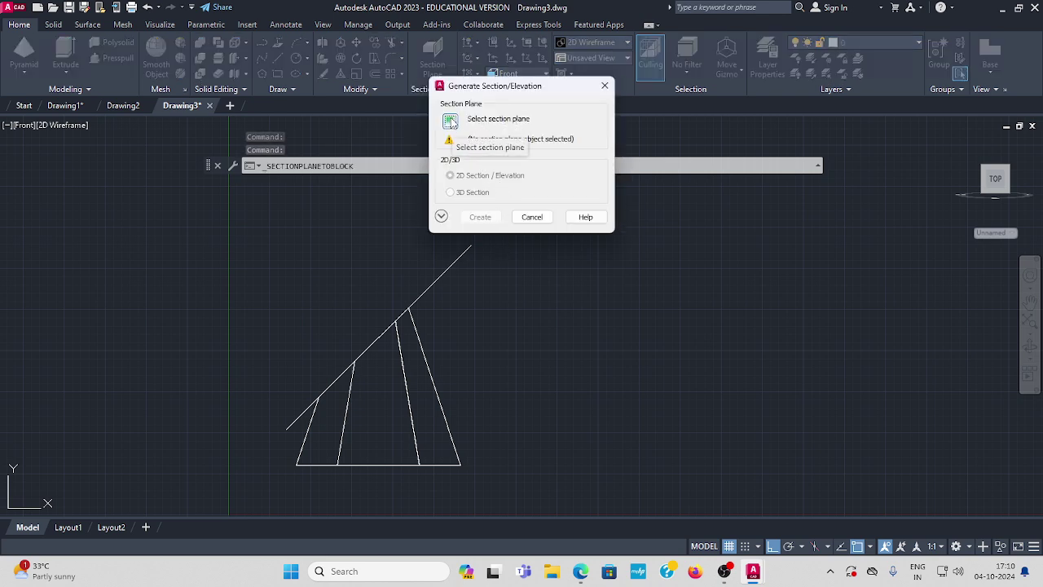
click(450, 122)
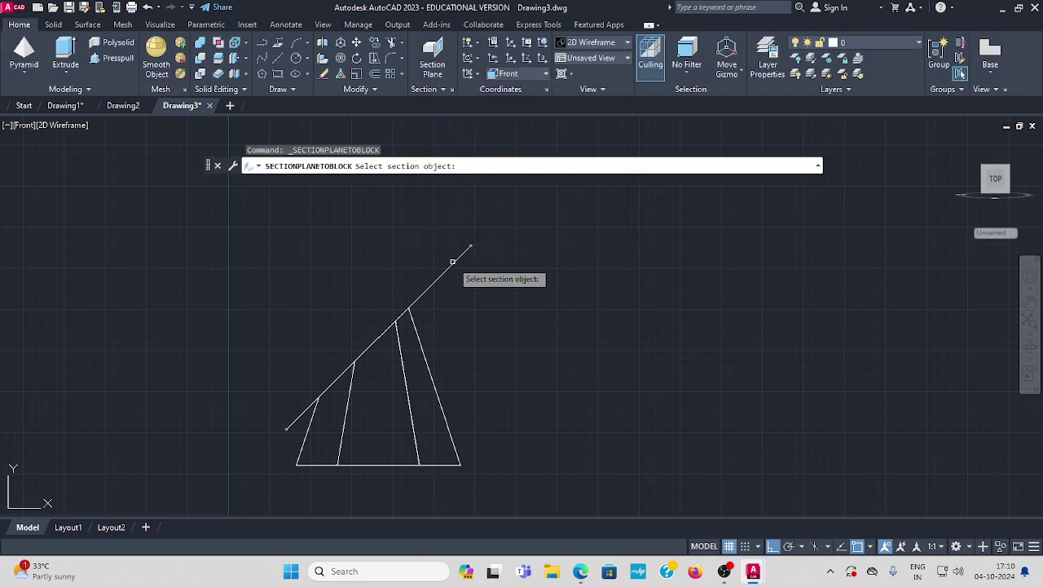
click(453, 262)
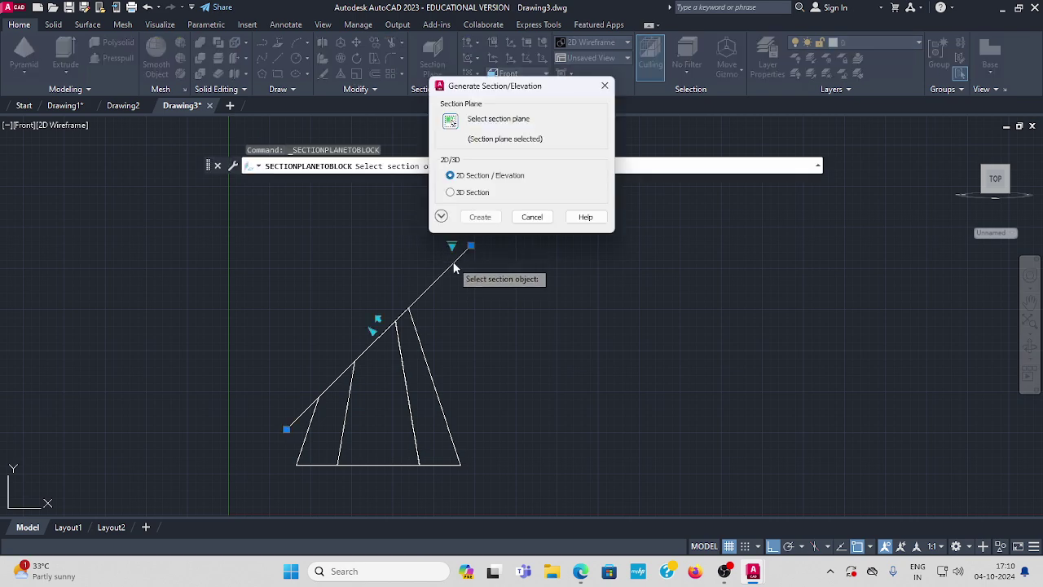
click(449, 193)
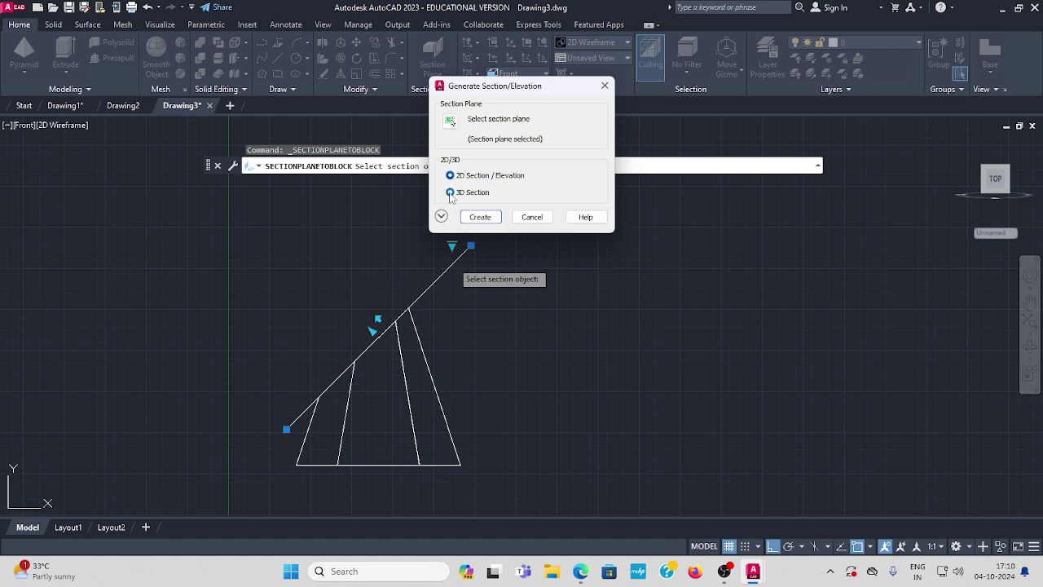
click(481, 216)
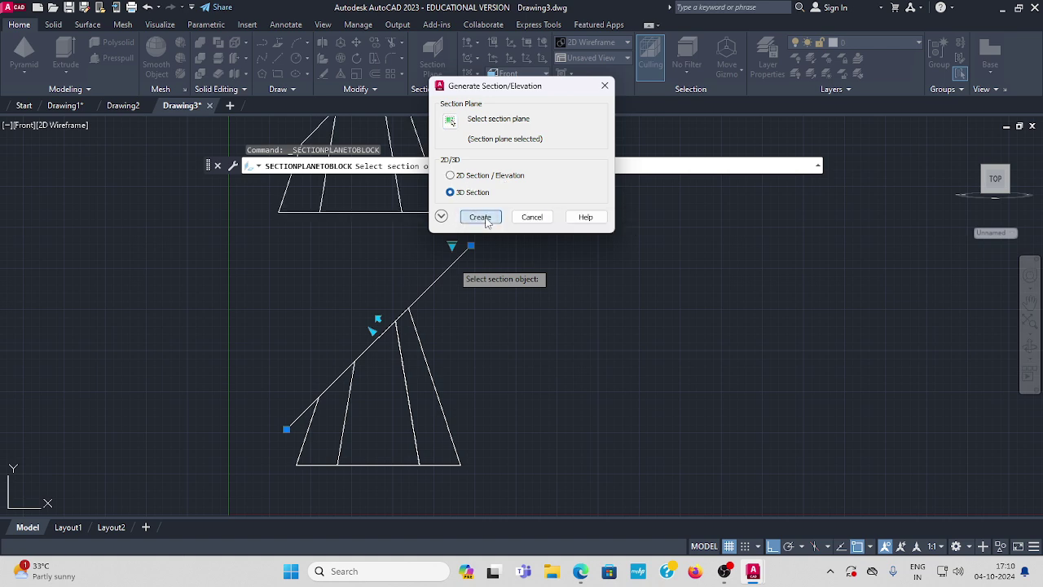
Insert the section block right of the pyramid at scale 1 with no rotation
middle_drag(574, 478, 503, 438)
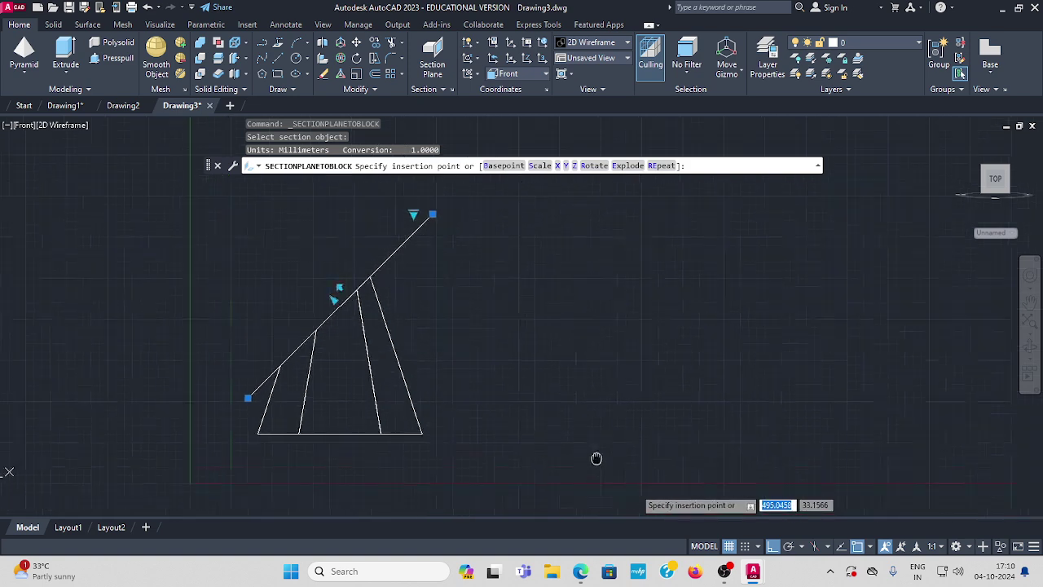
click(660, 478)
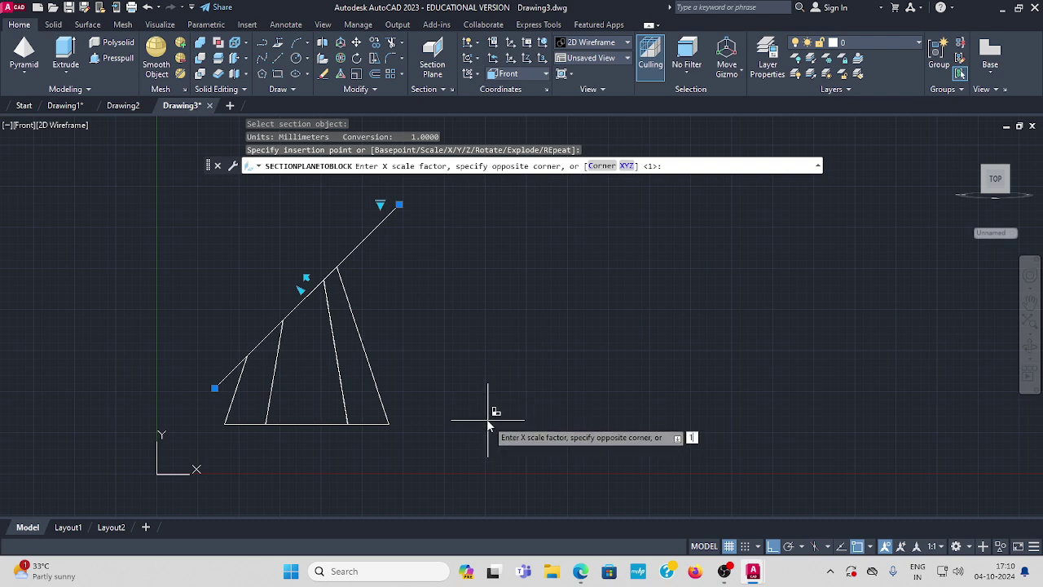
key(Return)
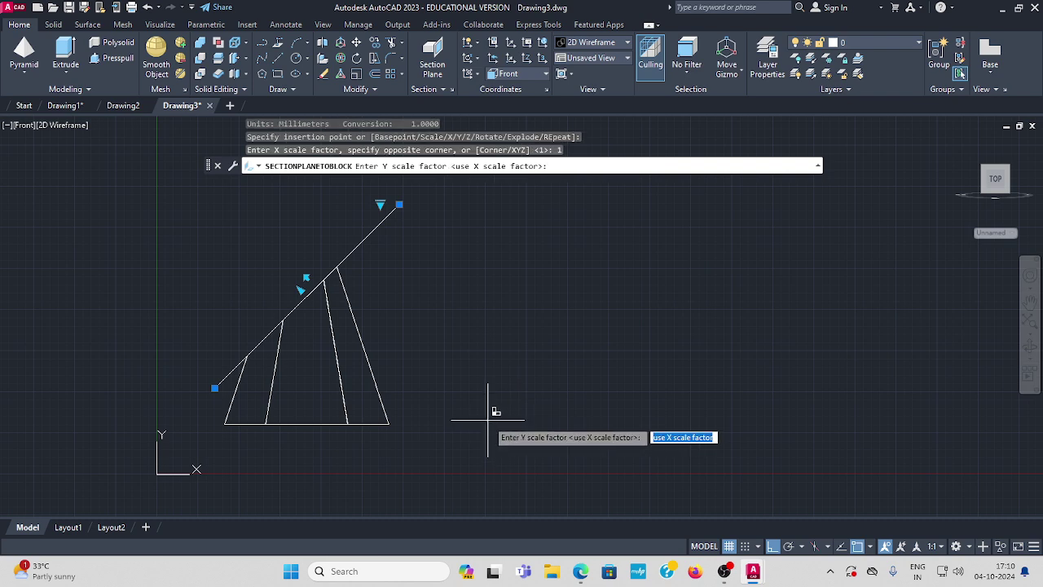
key(Return)
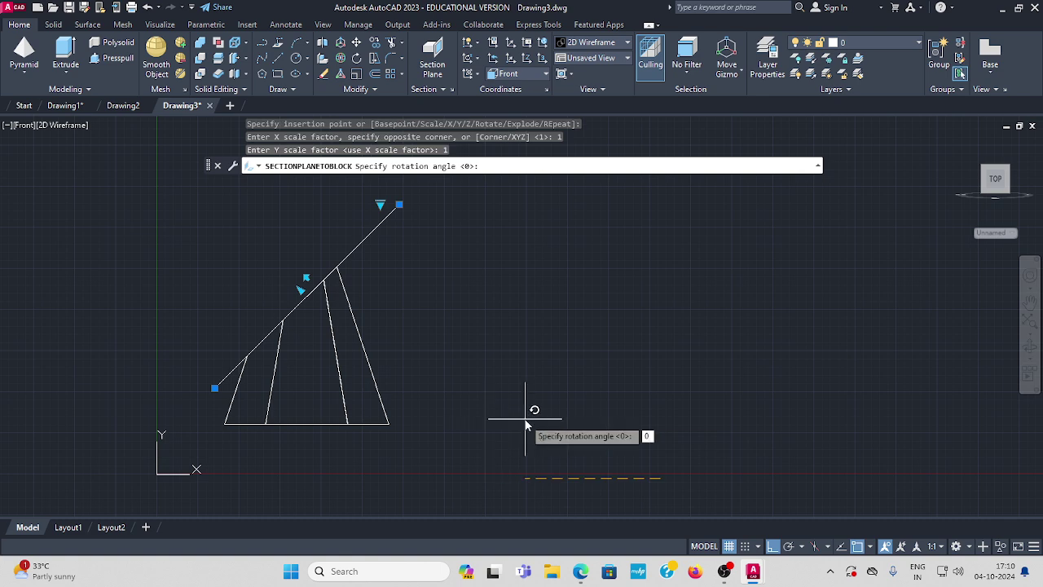
key(Return)
key(Escape)
key(Escape)
middle_drag(585, 383, 535, 389)
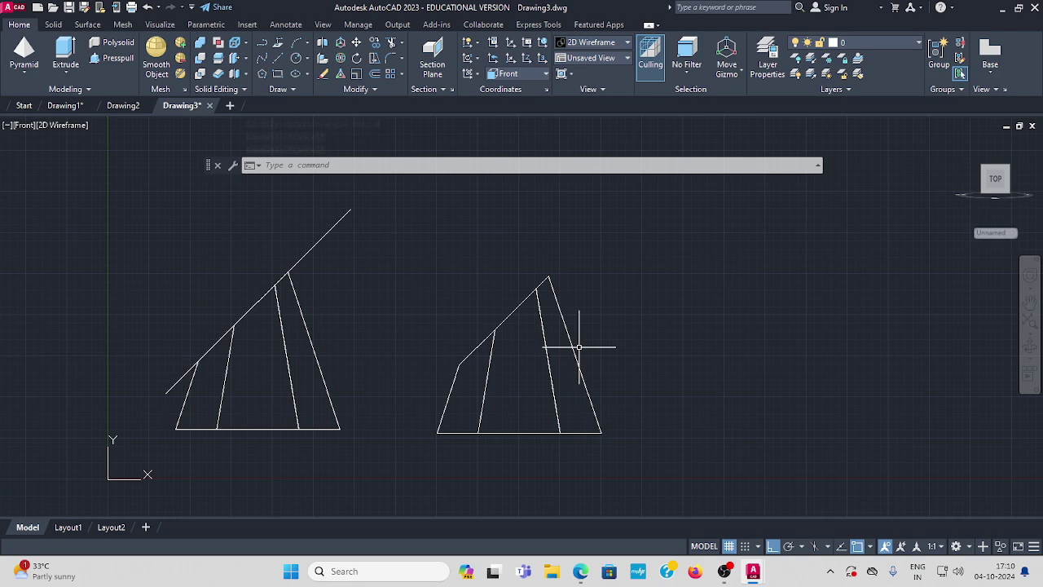
middle_drag(595, 357, 576, 369)
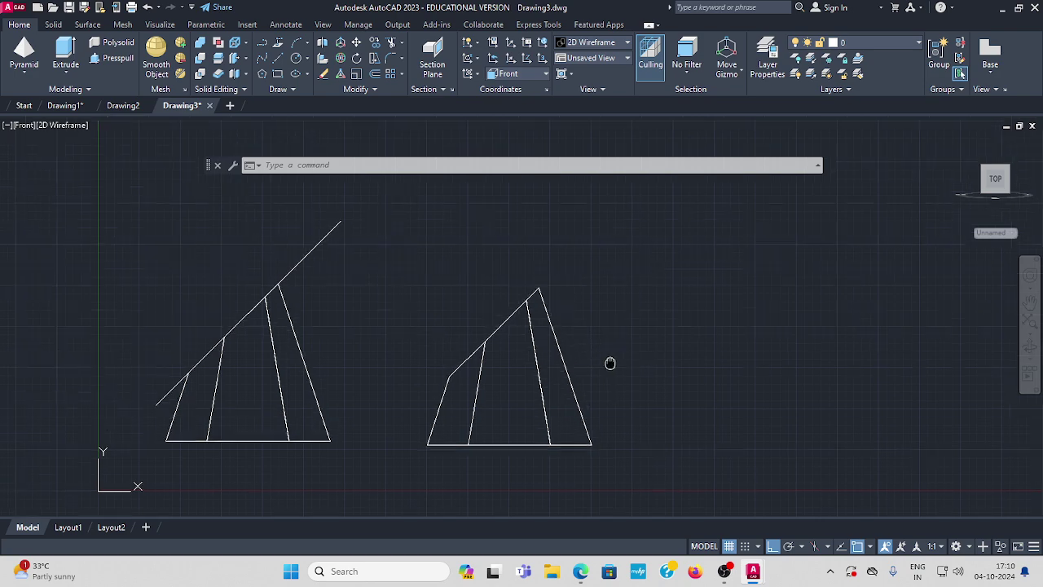
Set the drawing view drafting standard to first-angle projection
click(997, 88)
click(1030, 136)
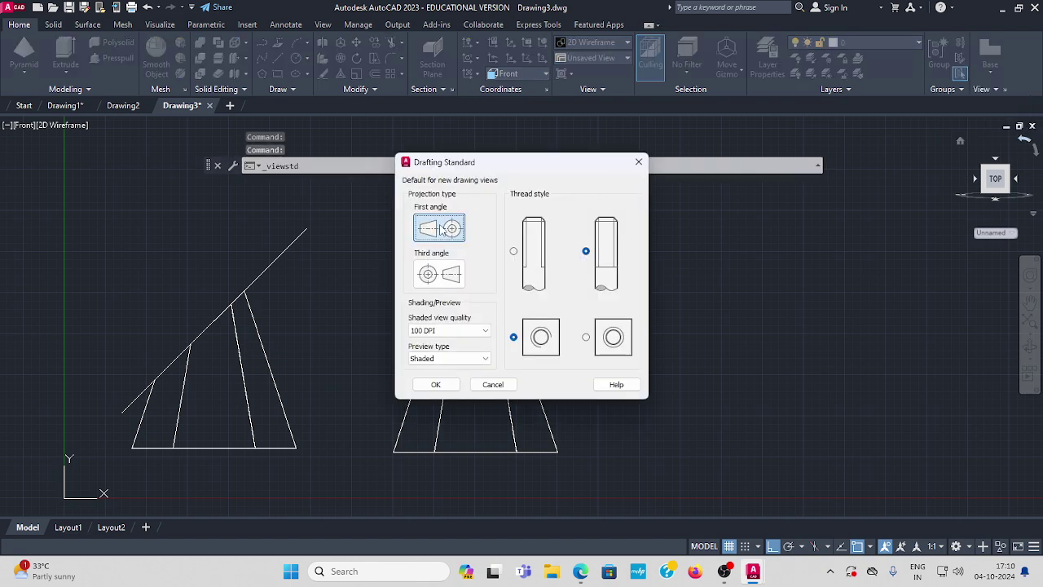
click(434, 384)
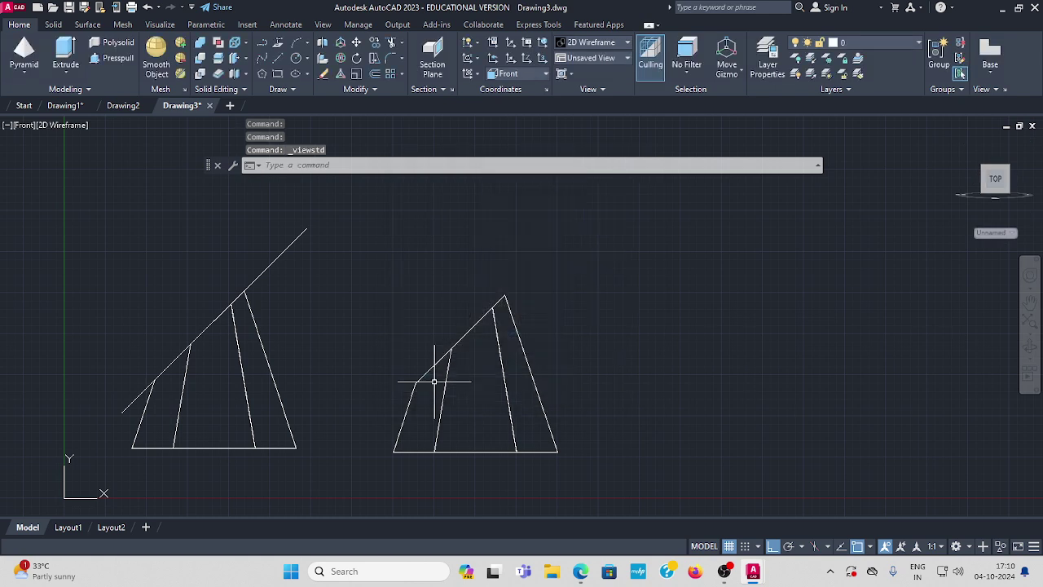
Start a base view from model space of the cut pyramid on new layout w7q2
click(992, 75)
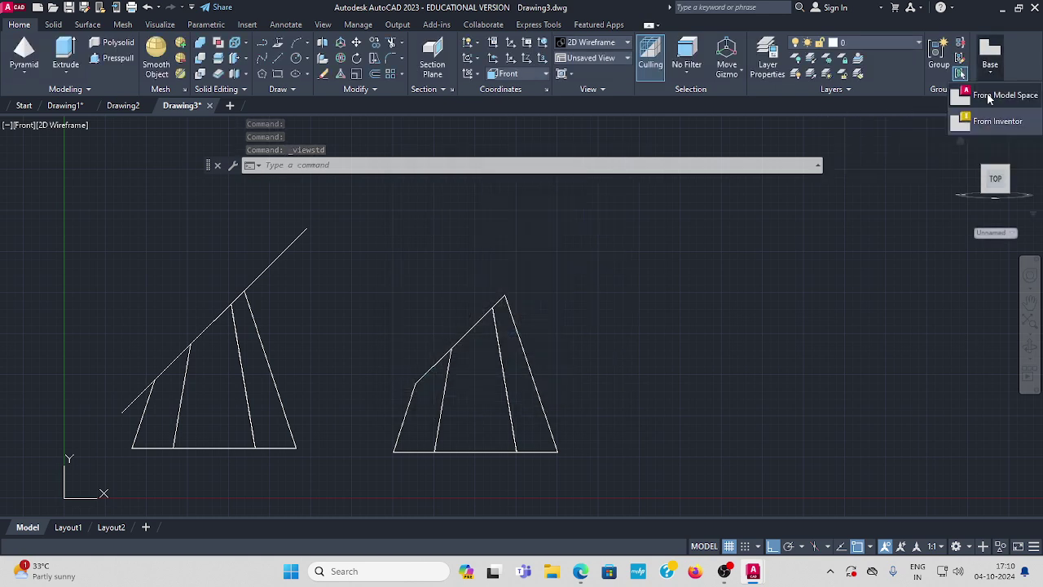
click(988, 96)
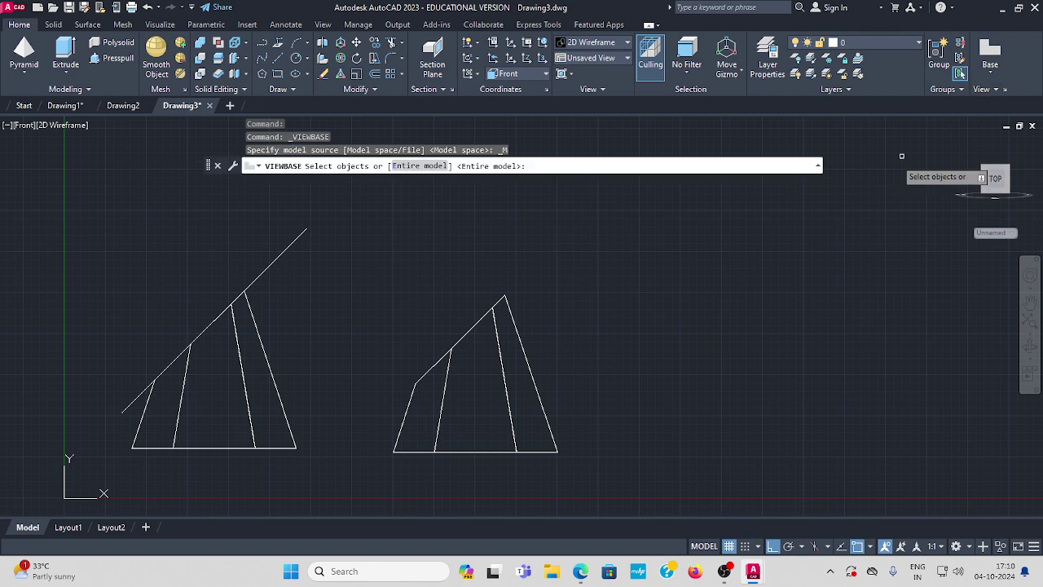
click(522, 347)
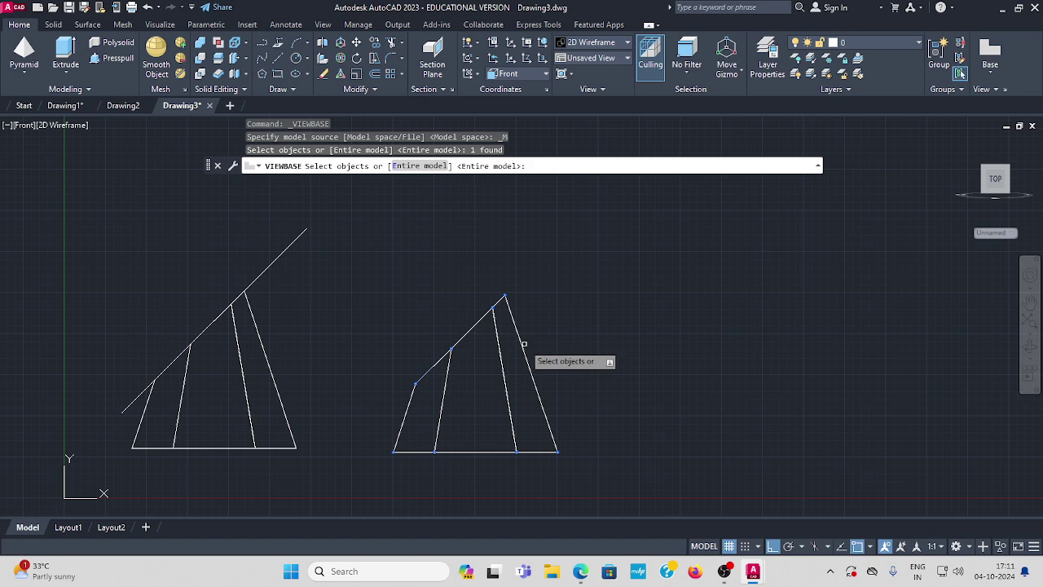
key(Return)
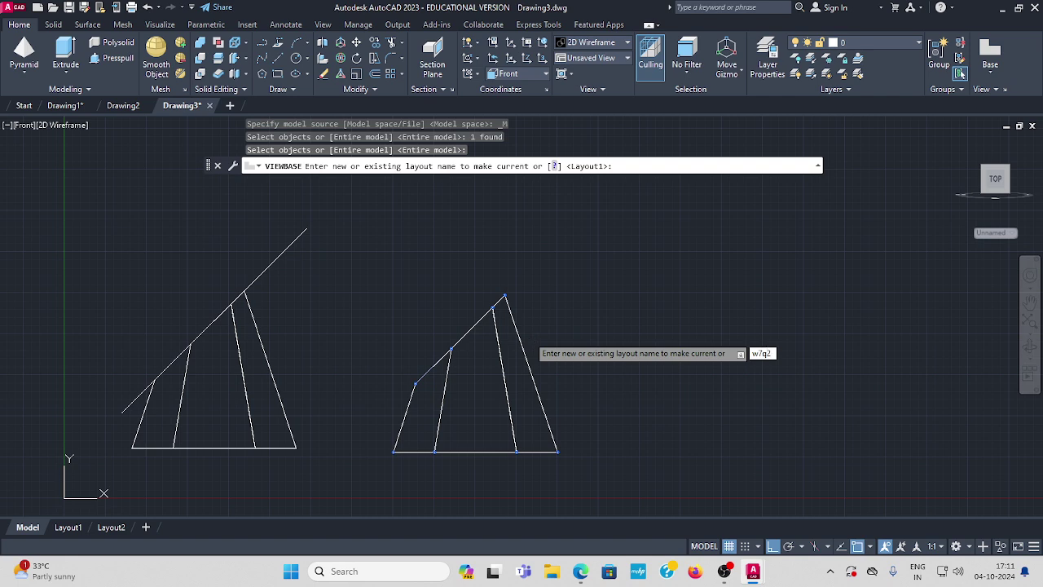
key(Return)
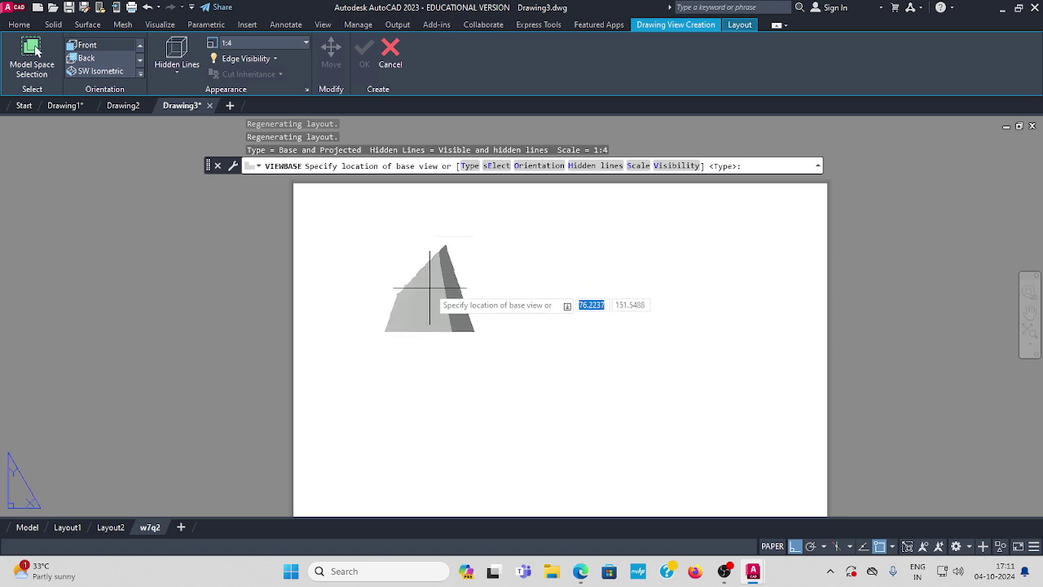
Place the front base view, then top, side and isometric projected views
click(430, 289)
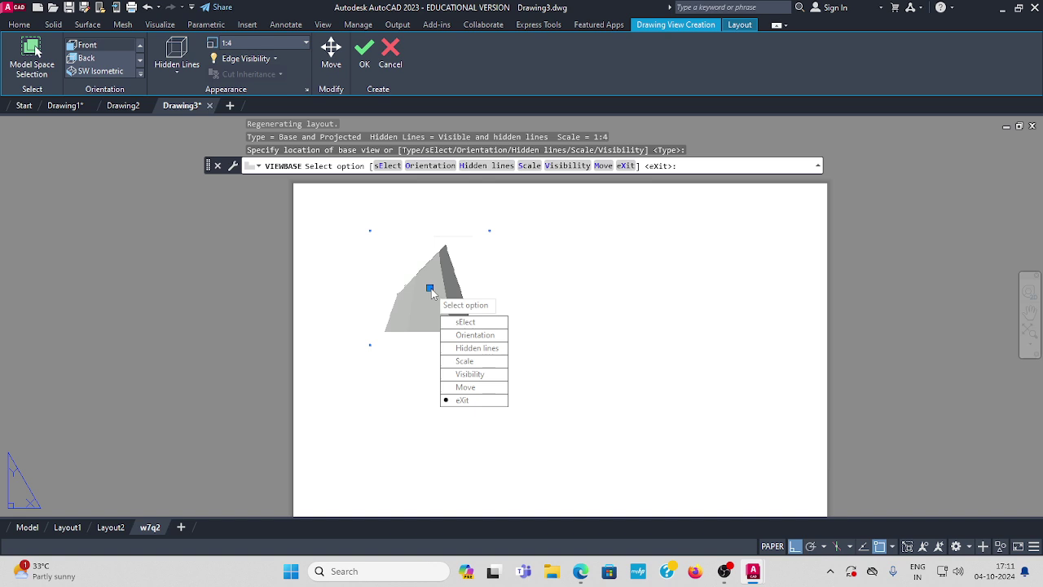
click(364, 53)
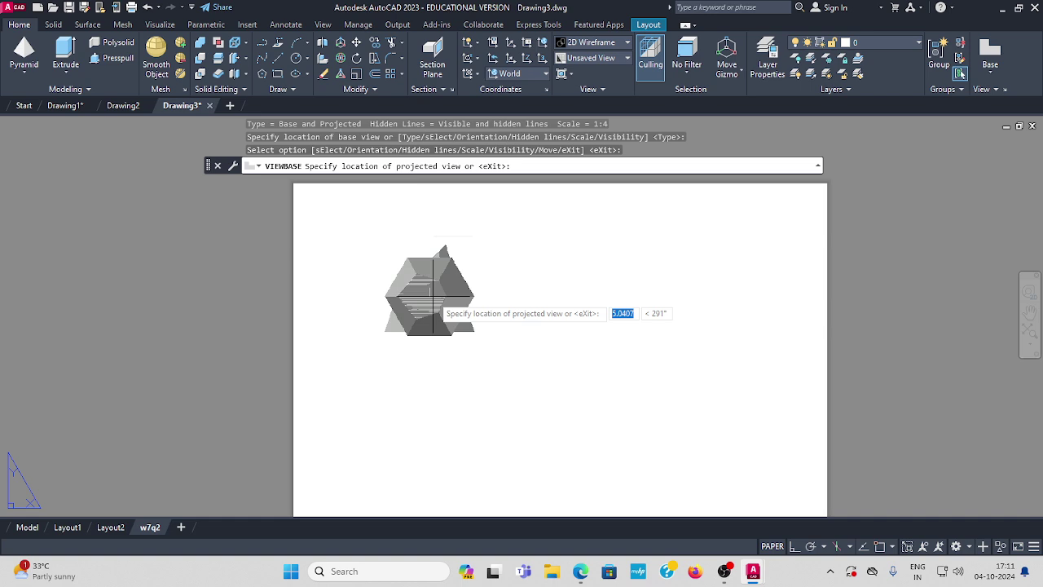
click(428, 450)
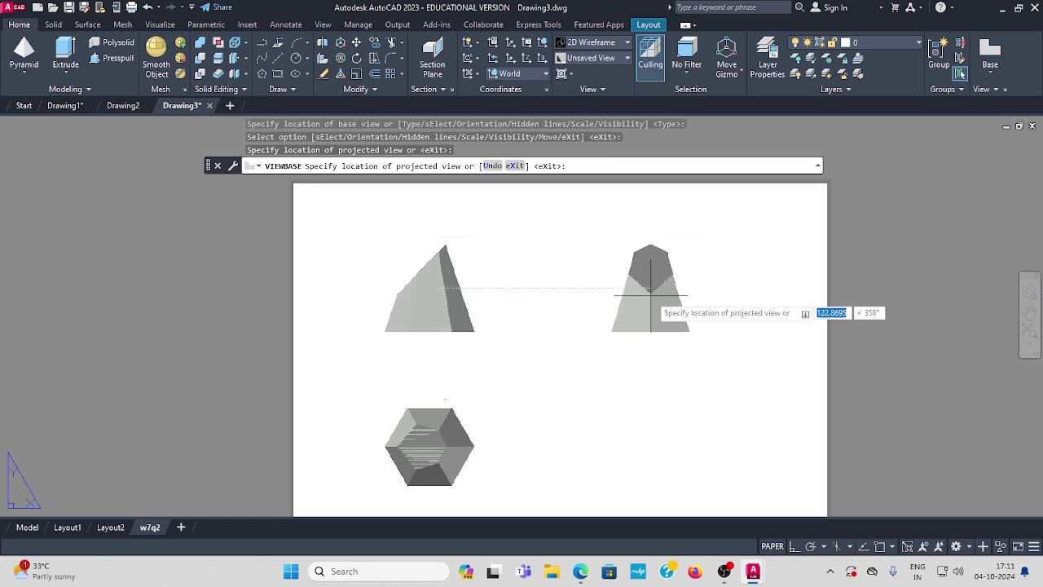
click(651, 295)
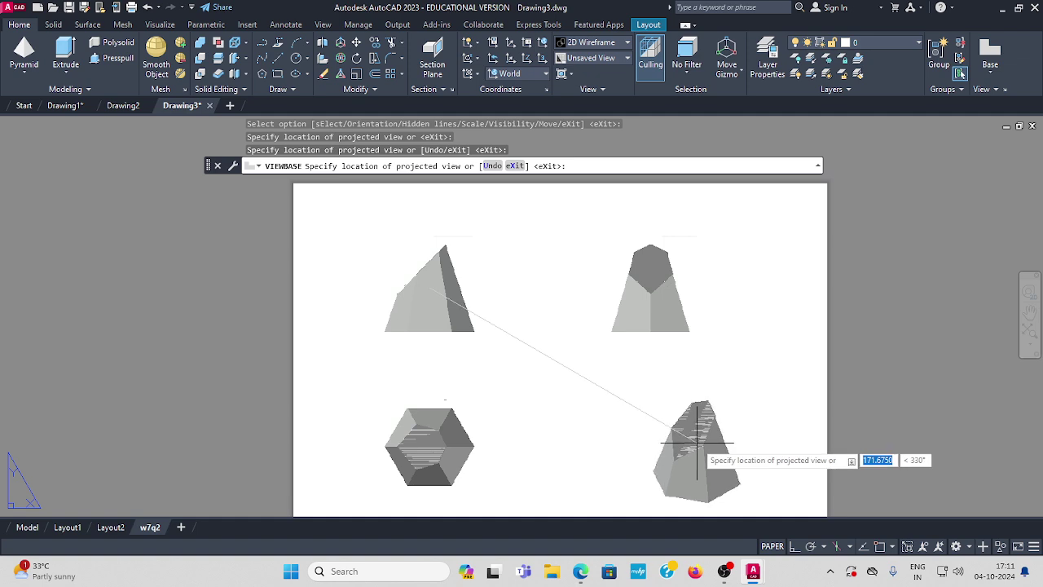
click(701, 440)
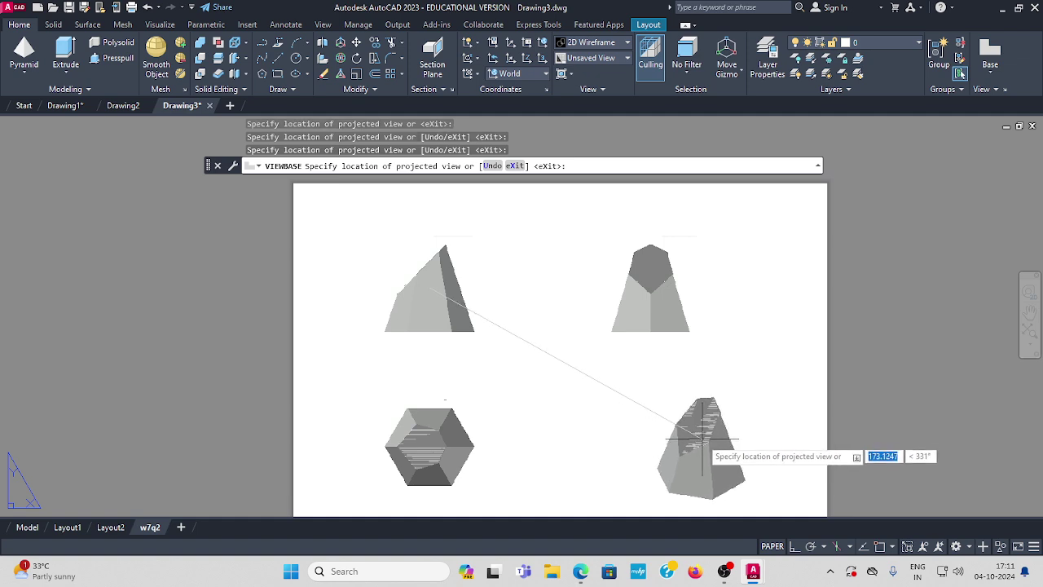
key(Return)
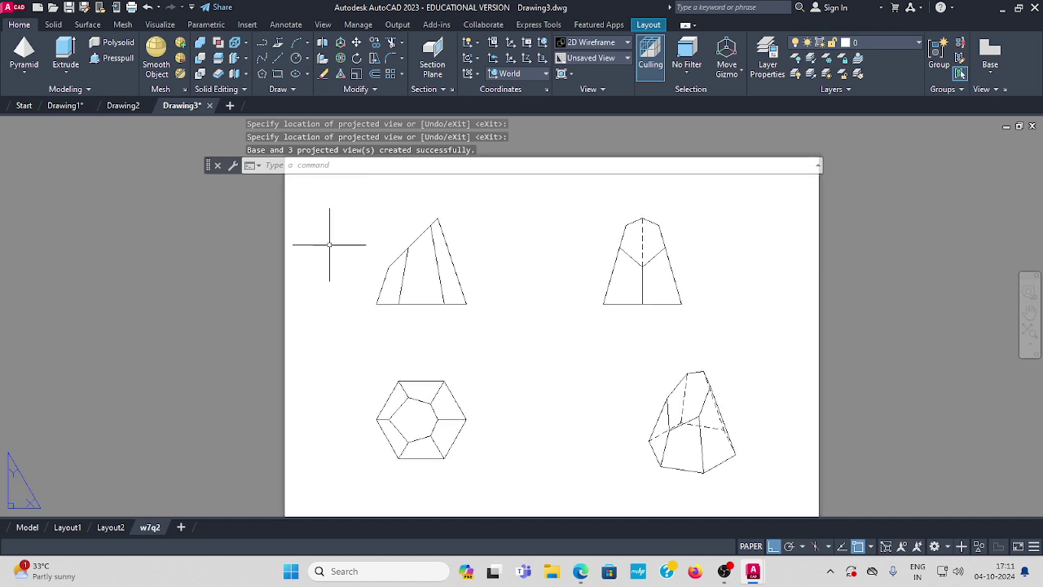
middle_drag(422, 331, 332, 325)
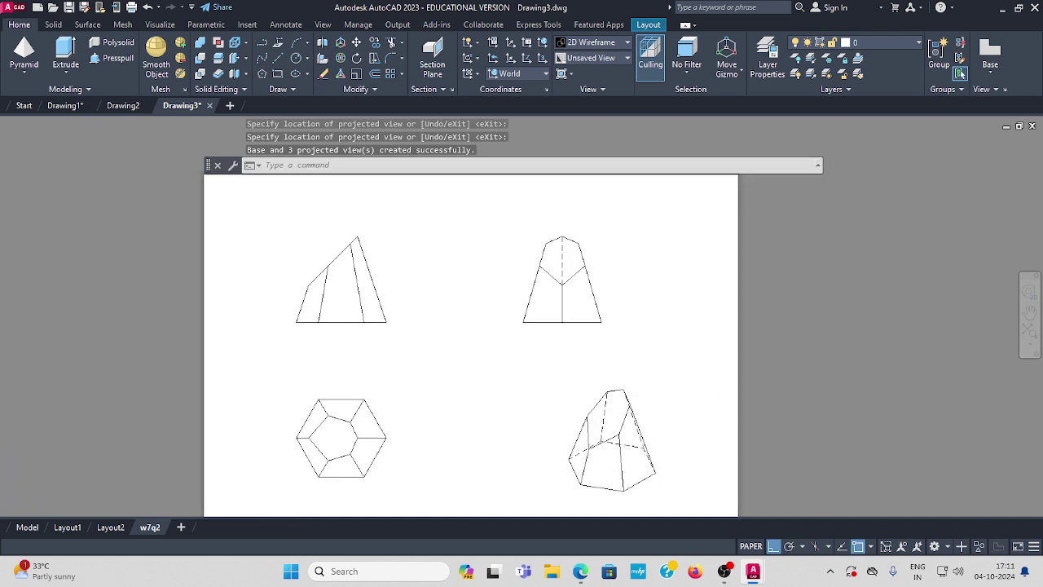
Draw a horizontal reference line along the base of the front and side views
click(277, 59)
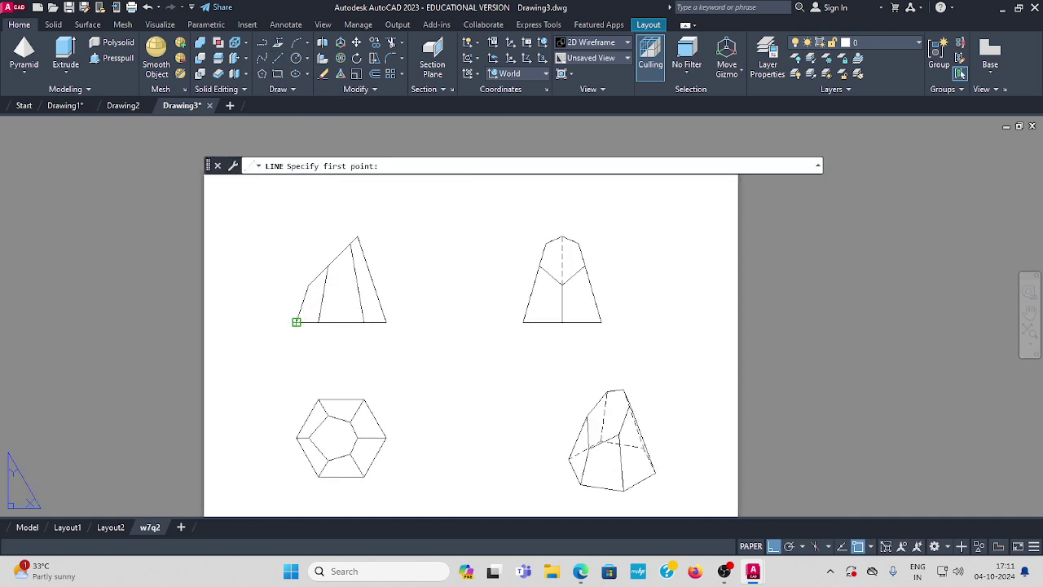
click(295, 322)
click(235, 321)
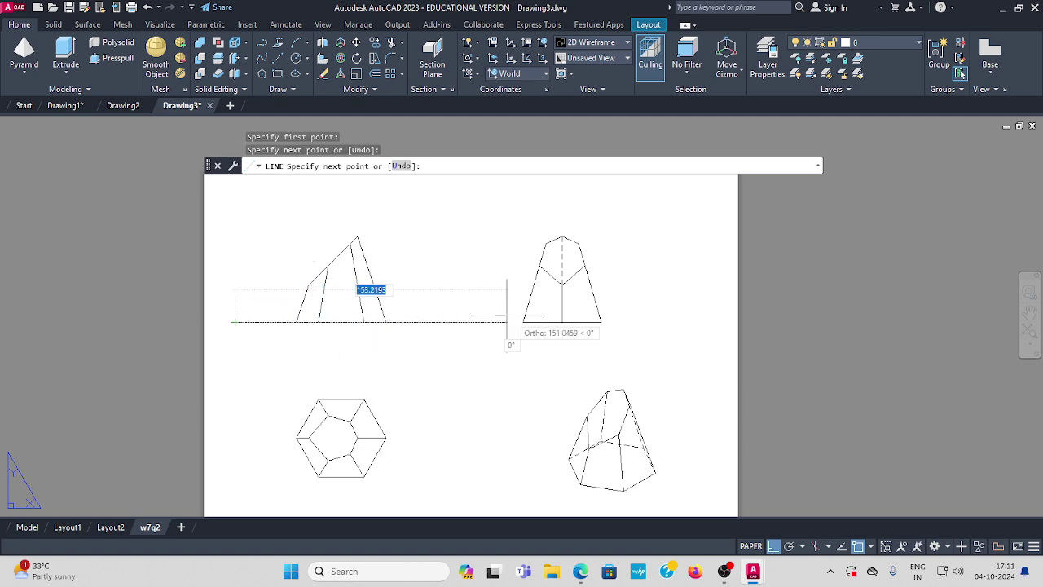
click(660, 322)
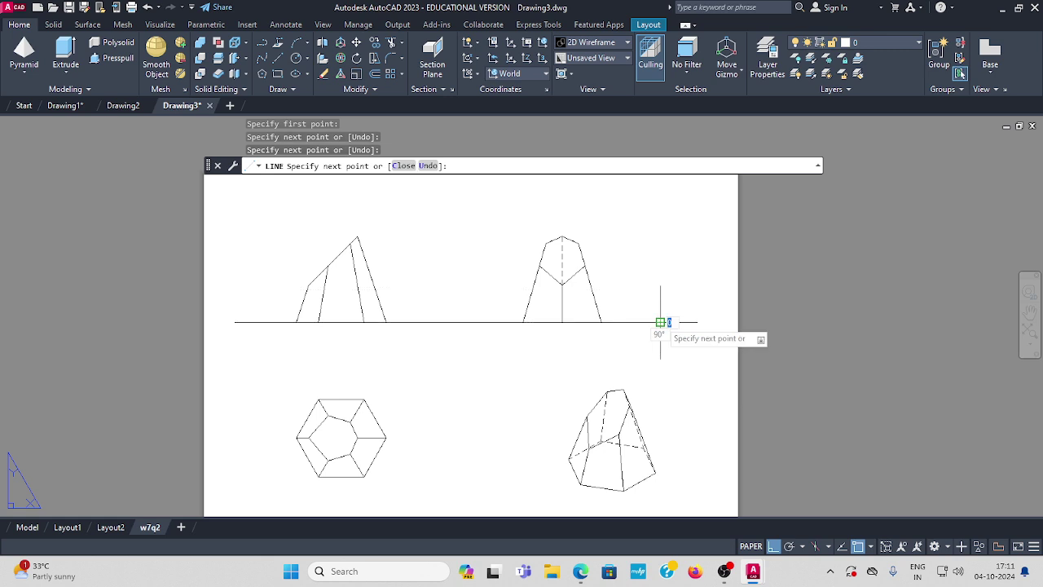
key(Escape)
Trace the cut section outline over the hexagonal top view with closed lines
middle_drag(496, 280, 477, 280)
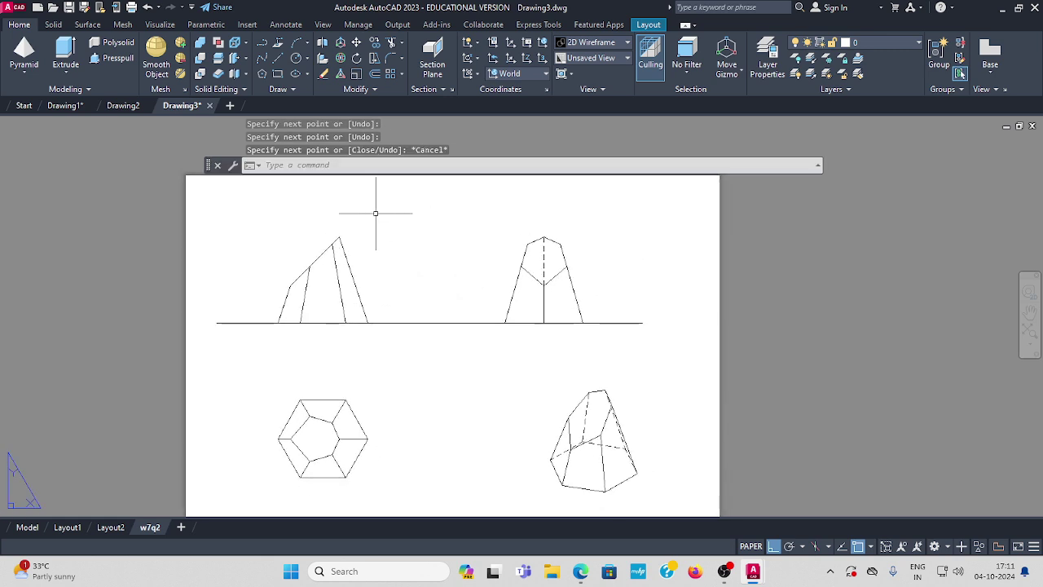
middle_drag(393, 342, 396, 288)
click(279, 381)
scroll(280, 384, up, 2)
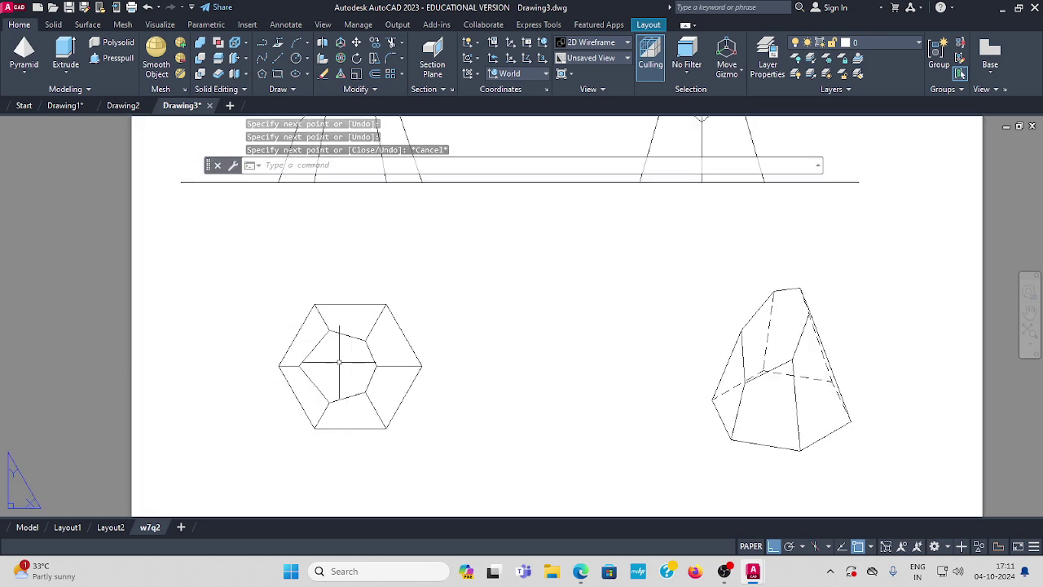
middle_drag(414, 350, 412, 368)
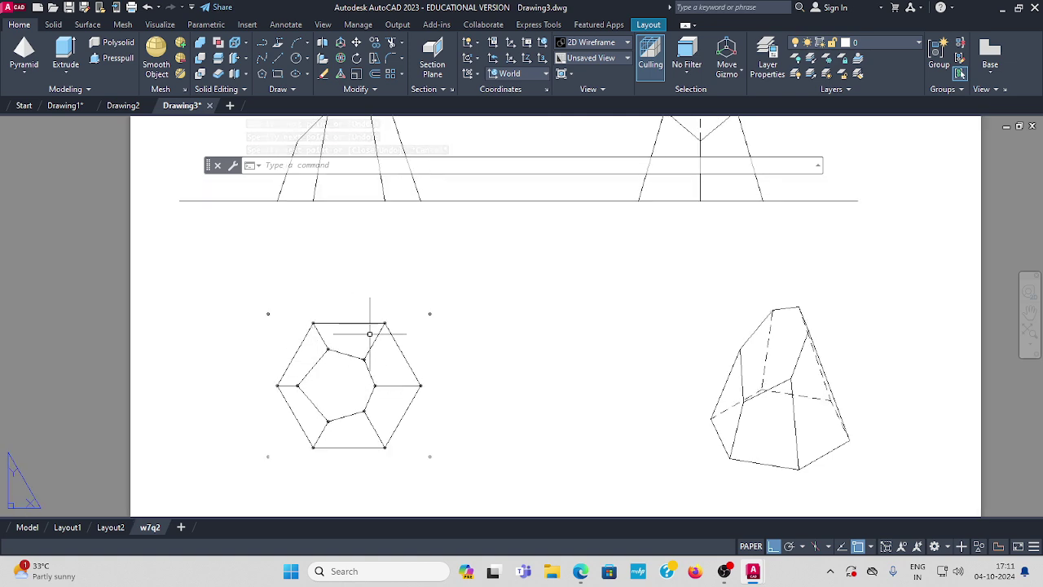
click(278, 61)
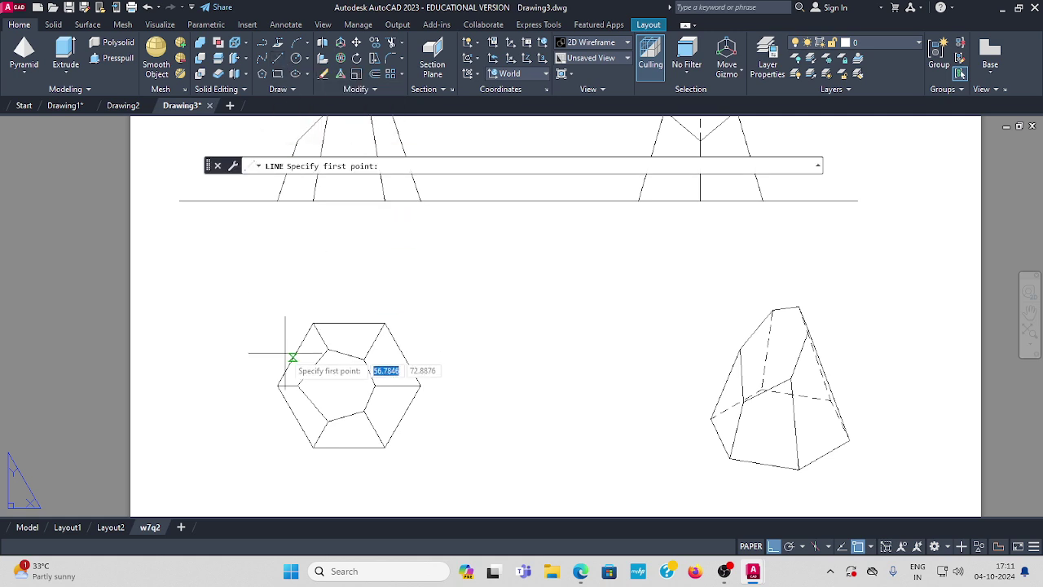
click(297, 383)
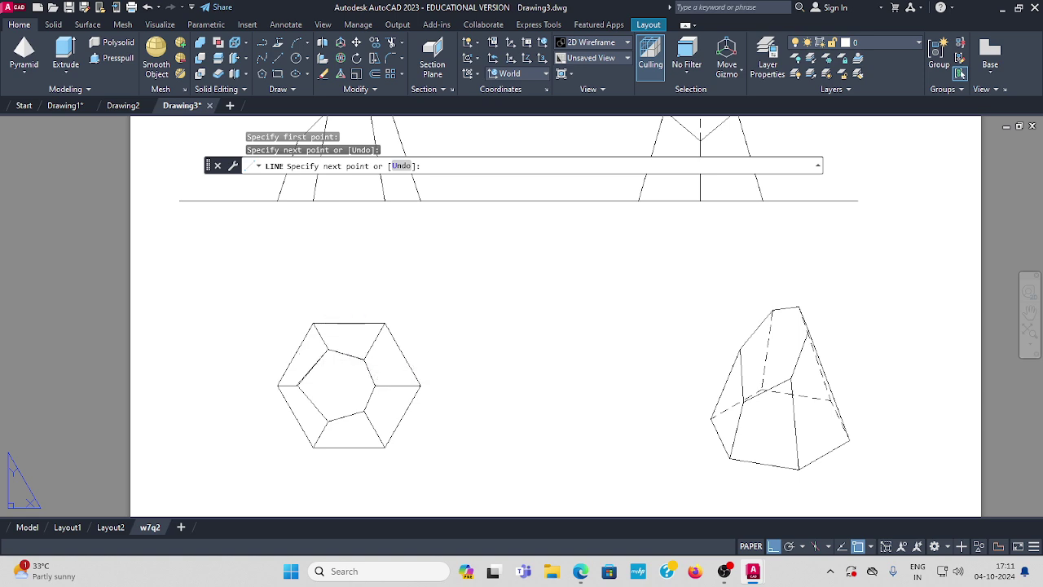
click(366, 358)
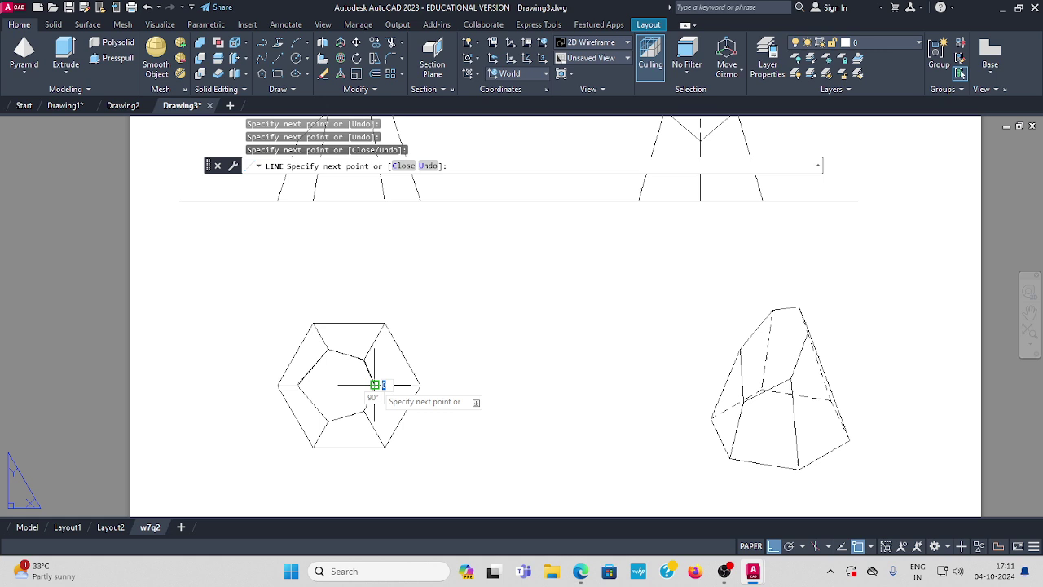
click(365, 409)
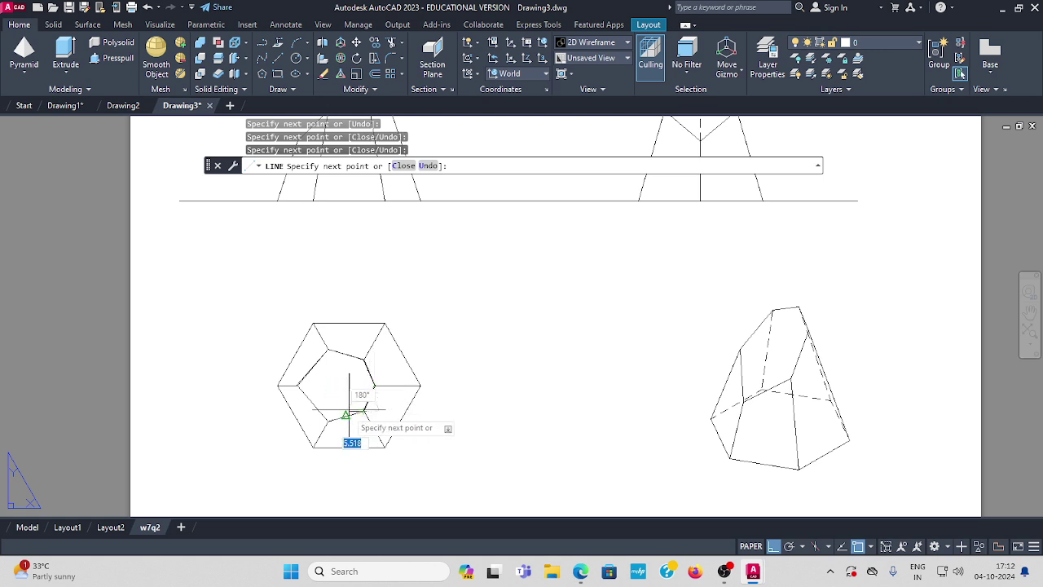
click(329, 419)
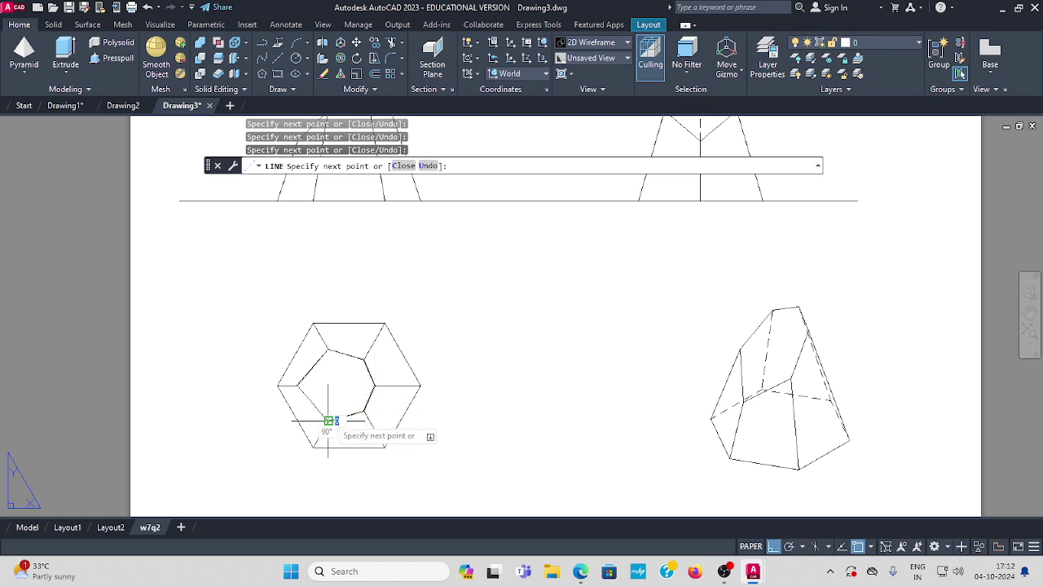
click(298, 385)
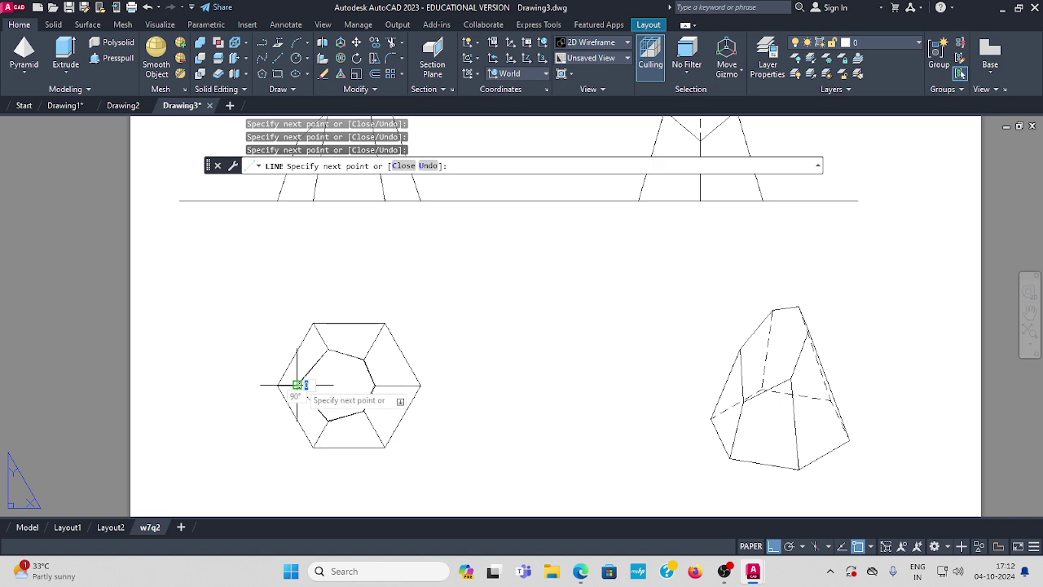
key(Return)
Trace the truncated top outline of the side view with closed lines
mouse_move(473, 373)
middle_down()
mouse_move(528, 313)
mouse_move(525, 326)
middle_up()
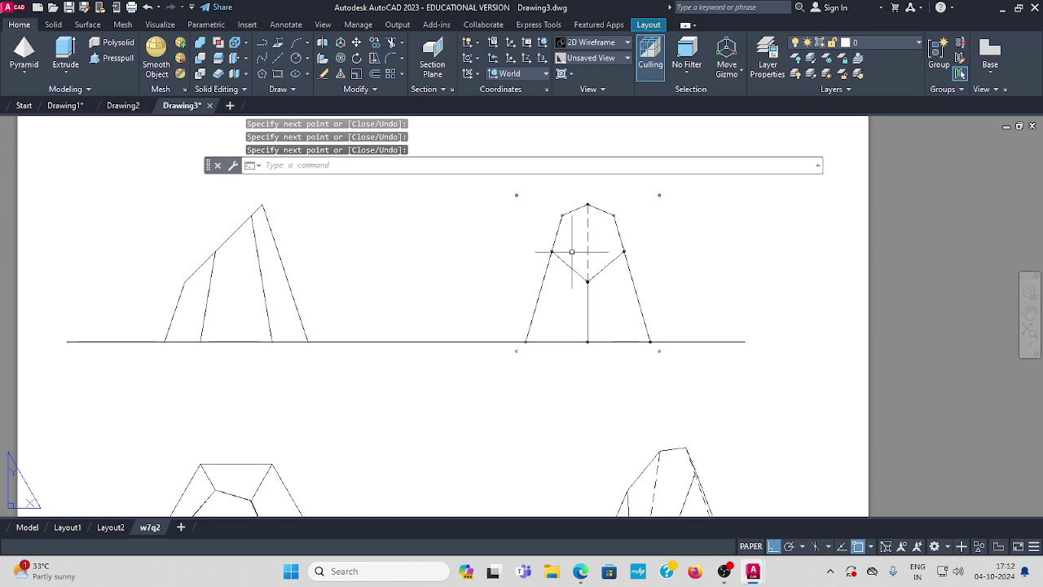
click(277, 63)
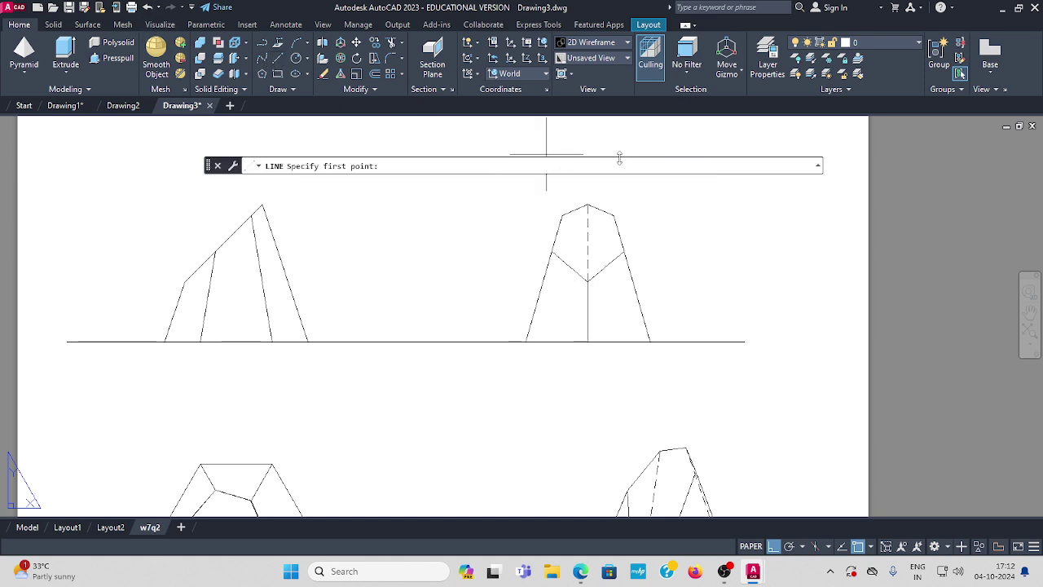
click(552, 251)
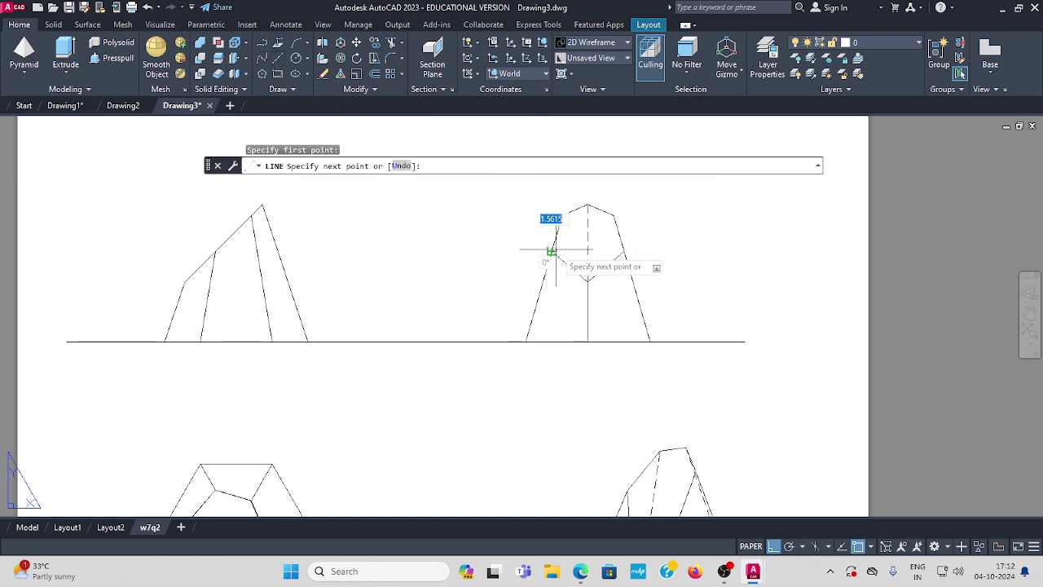
click(587, 281)
click(623, 251)
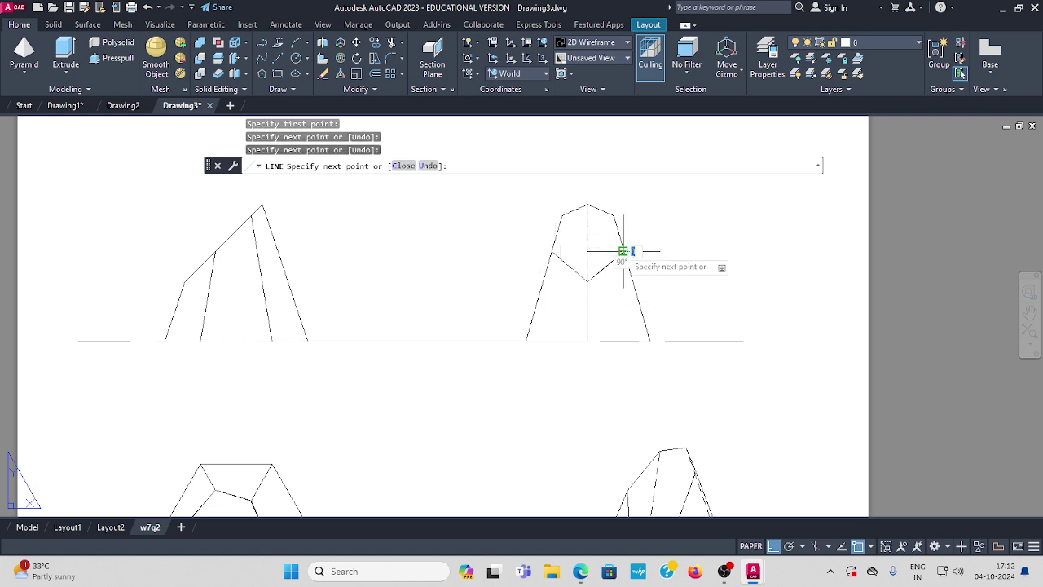
click(587, 222)
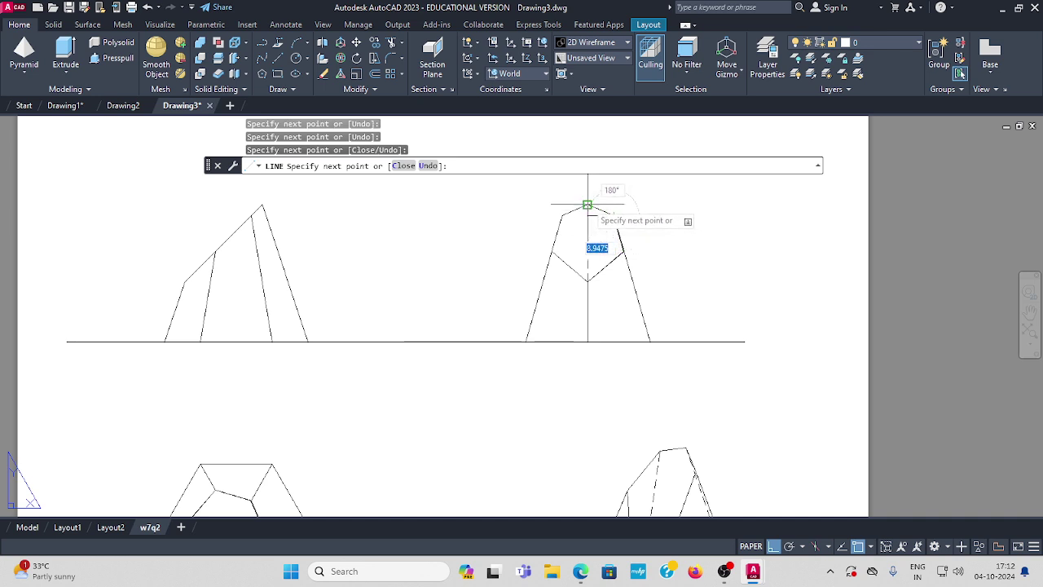
click(586, 205)
click(560, 216)
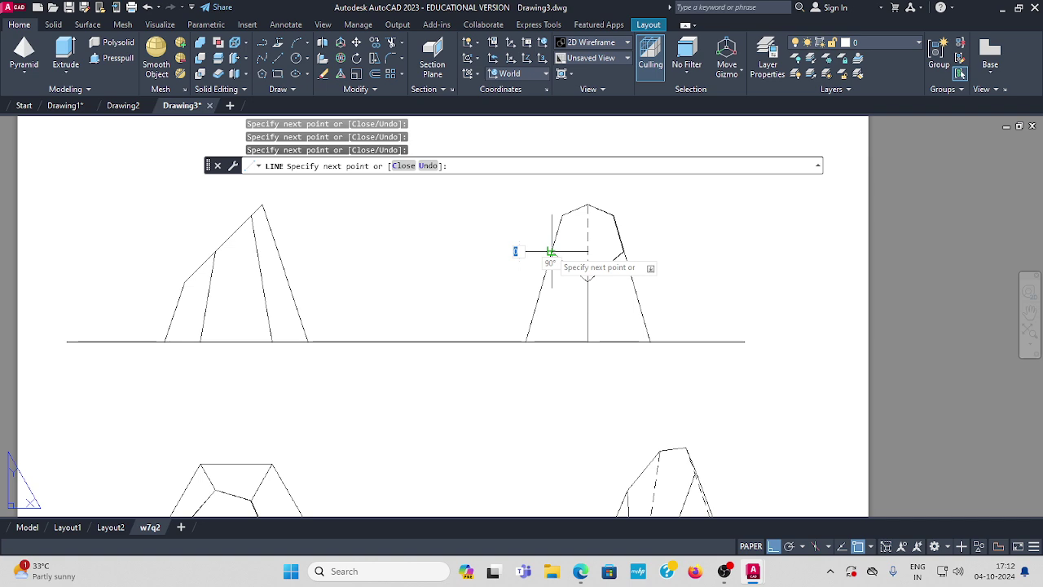
click(552, 251)
key(Return)
Check the front view and ground line by selecting them, leaving the front view selected
scroll(465, 277, down, 4)
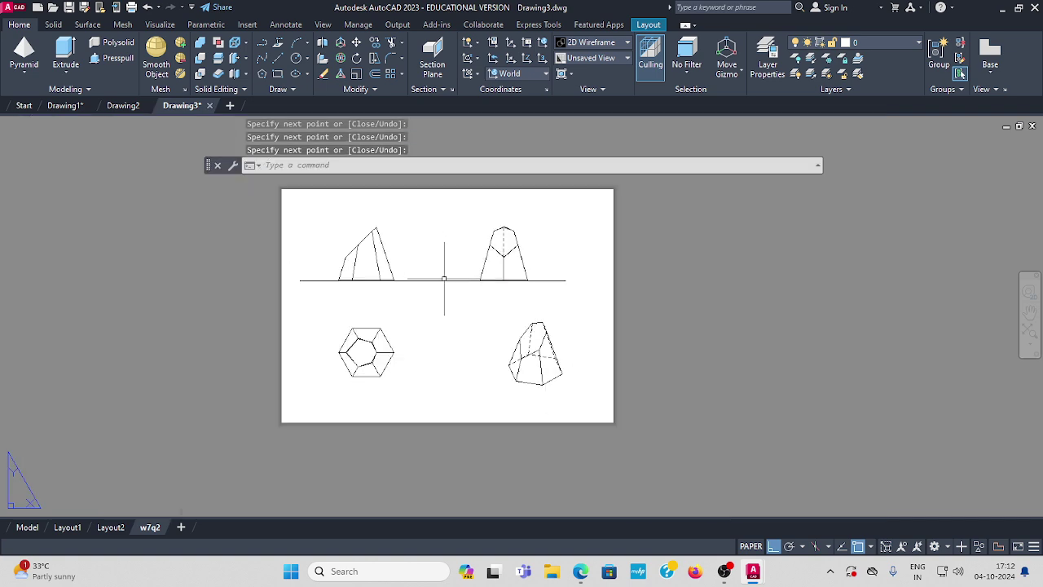
click(378, 262)
key(Escape)
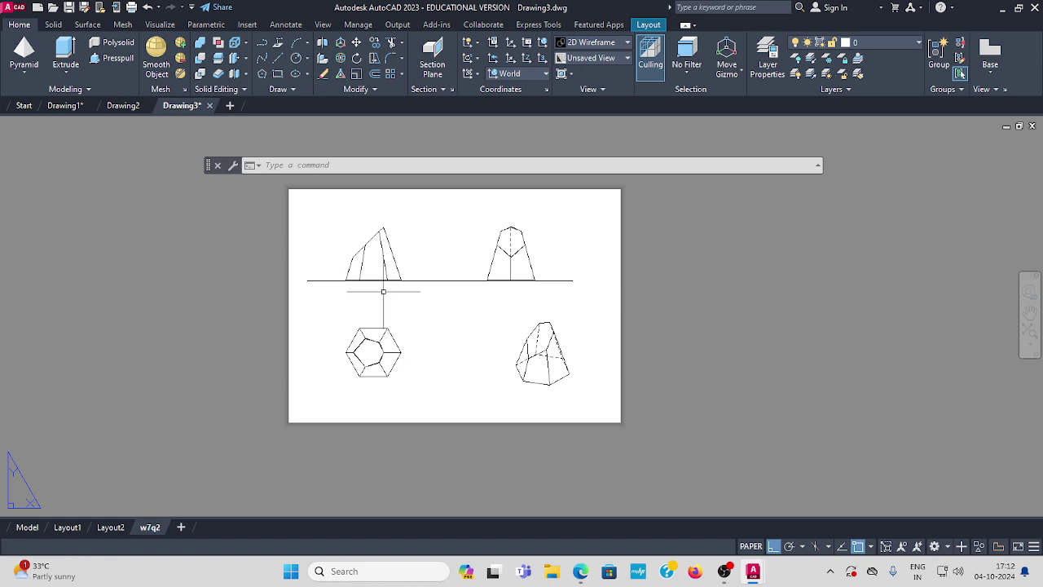
click(376, 280)
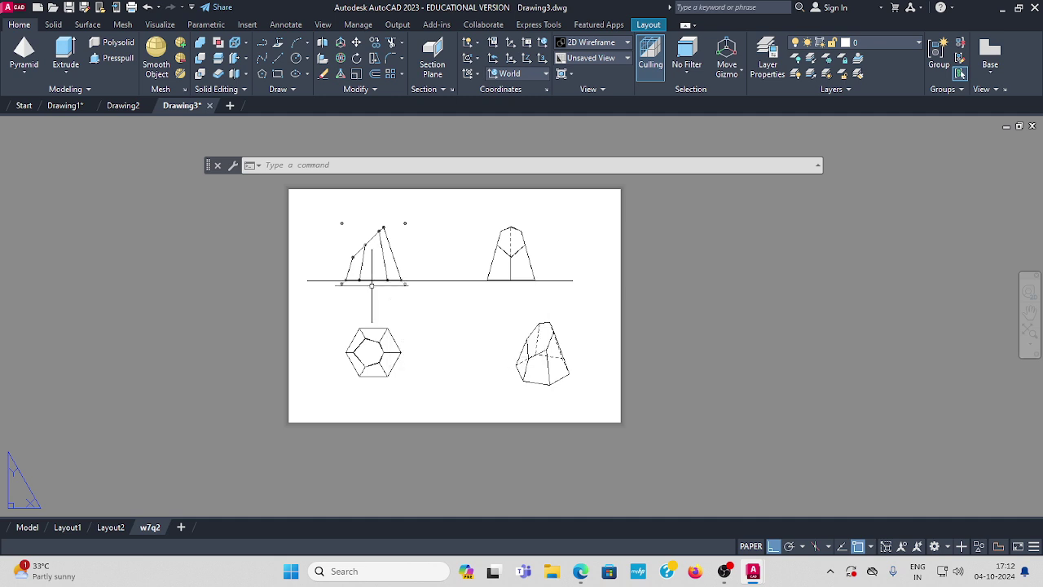
key(Escape)
scroll(395, 301, up, 2)
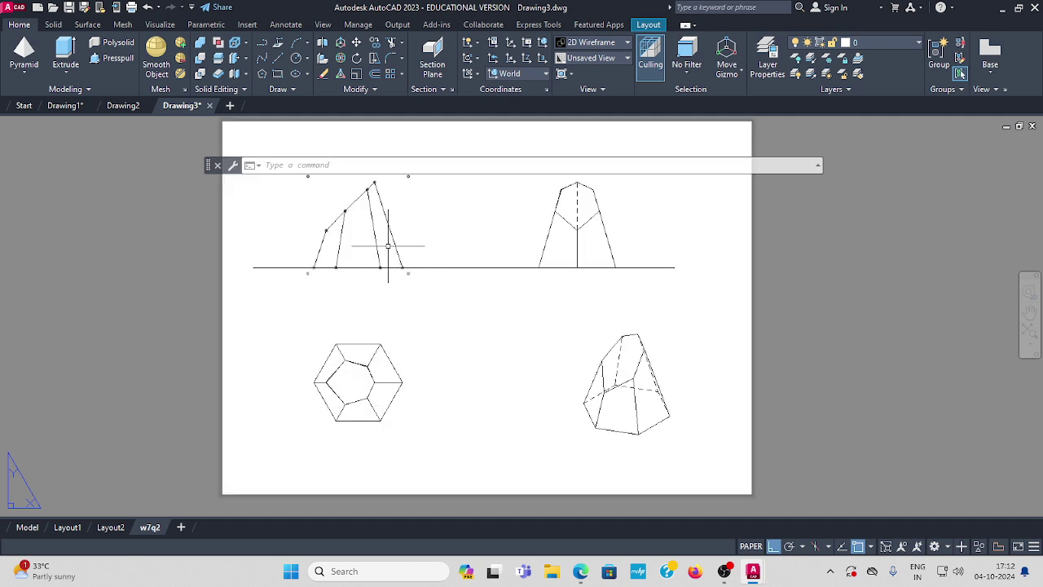
click(390, 240)
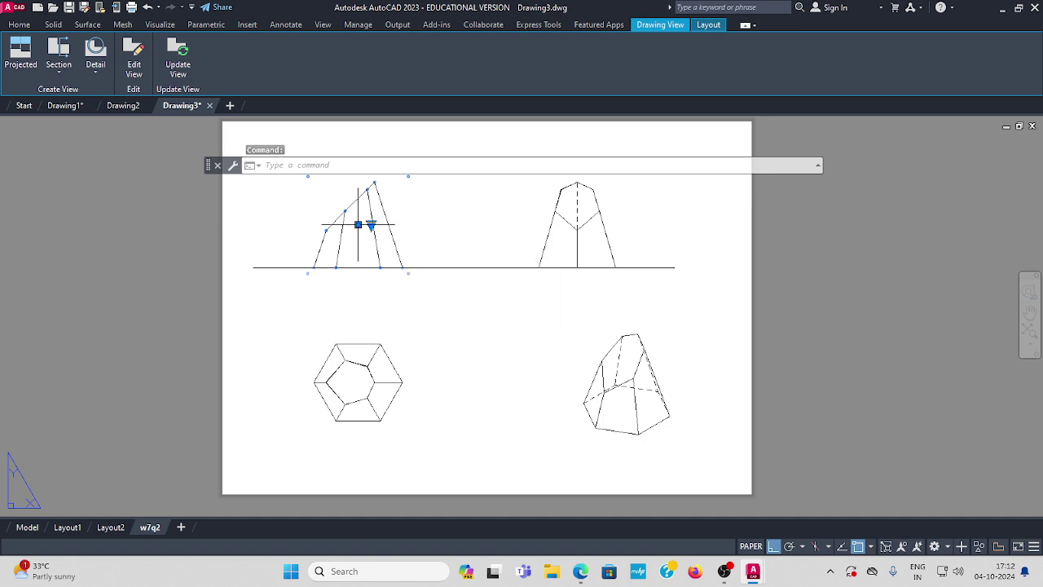
Cut full section A-A along the front view's slanted plane, placed between top and isometric views
click(60, 77)
click(61, 100)
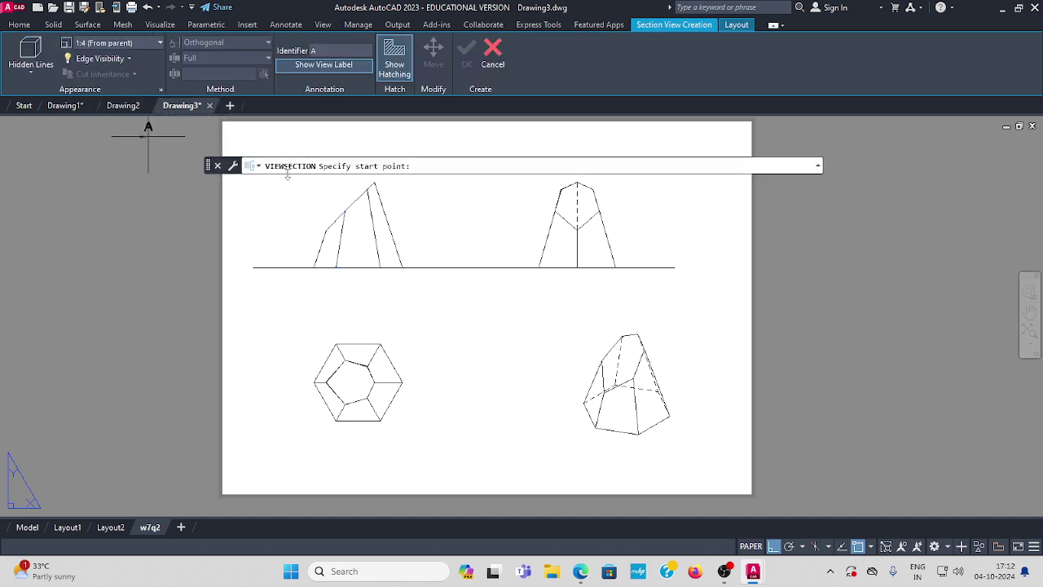
scroll(315, 193, up, 2)
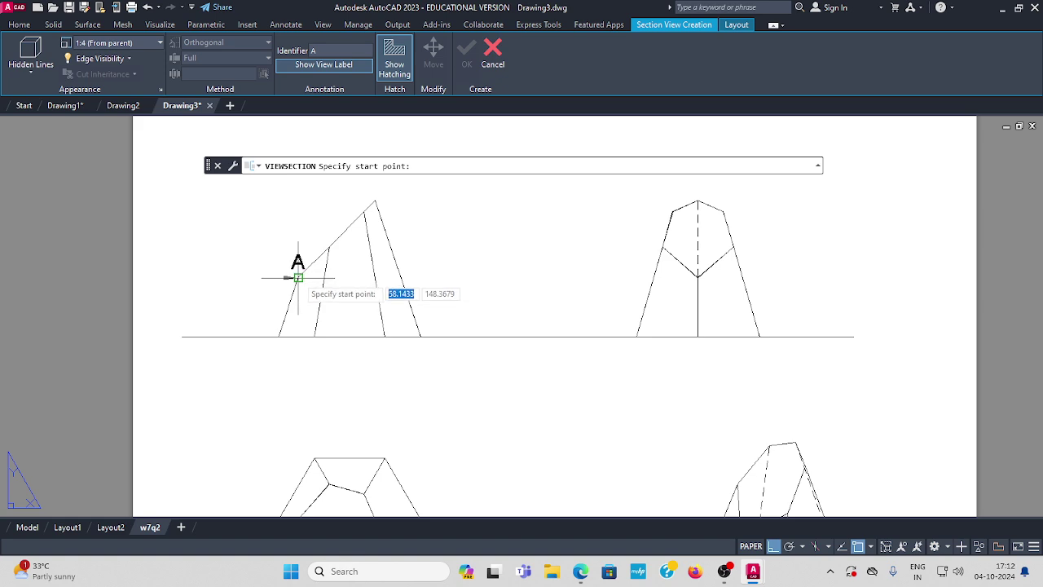
click(297, 277)
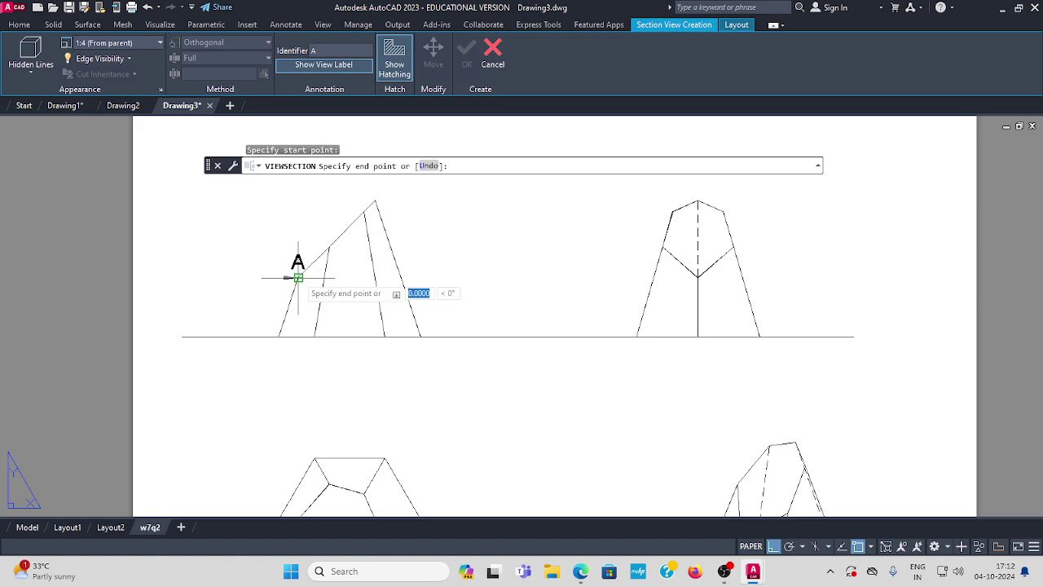
click(375, 200)
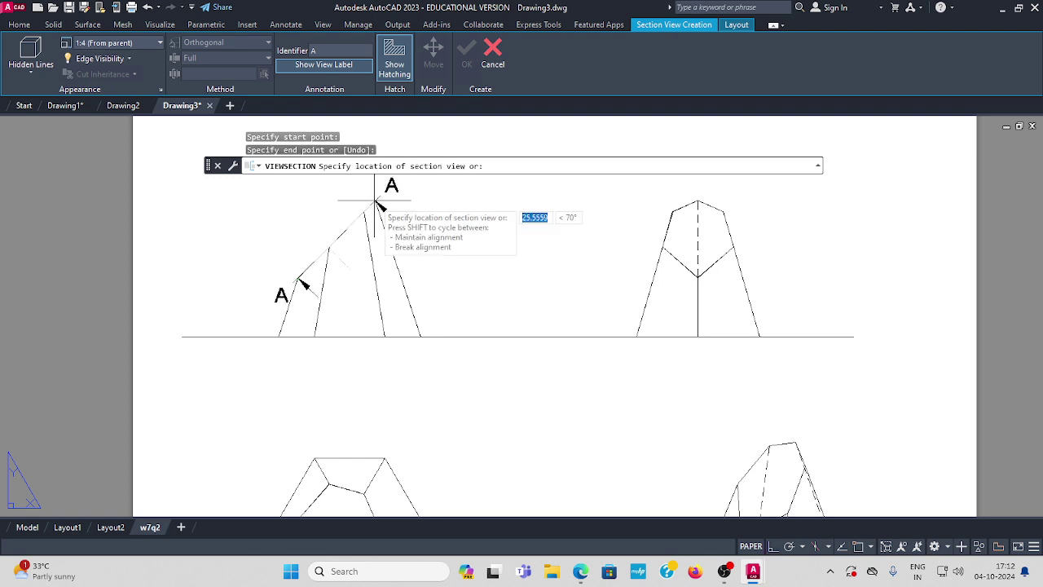
middle_drag(476, 417, 373, 329)
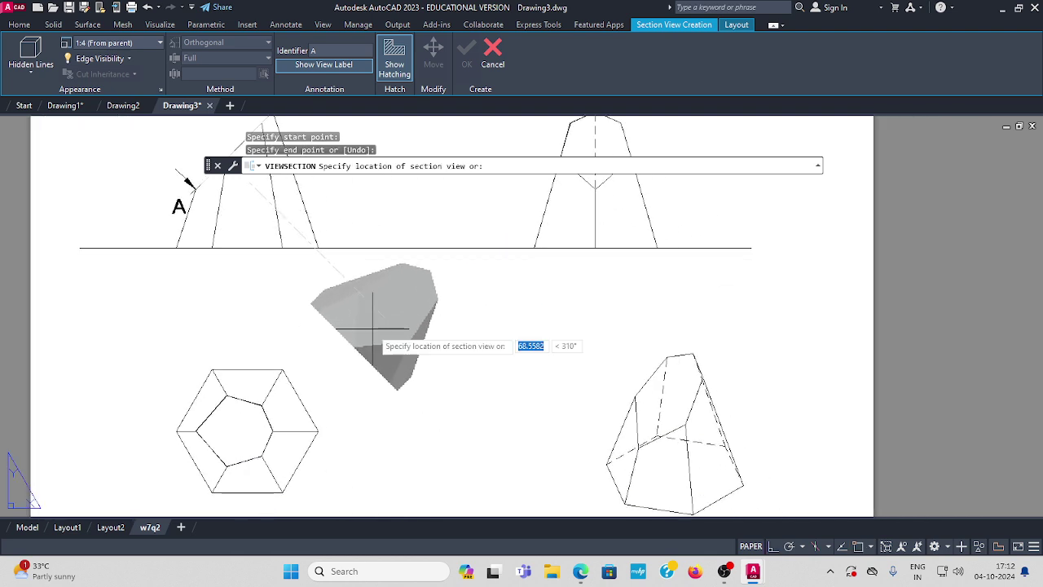
click(469, 398)
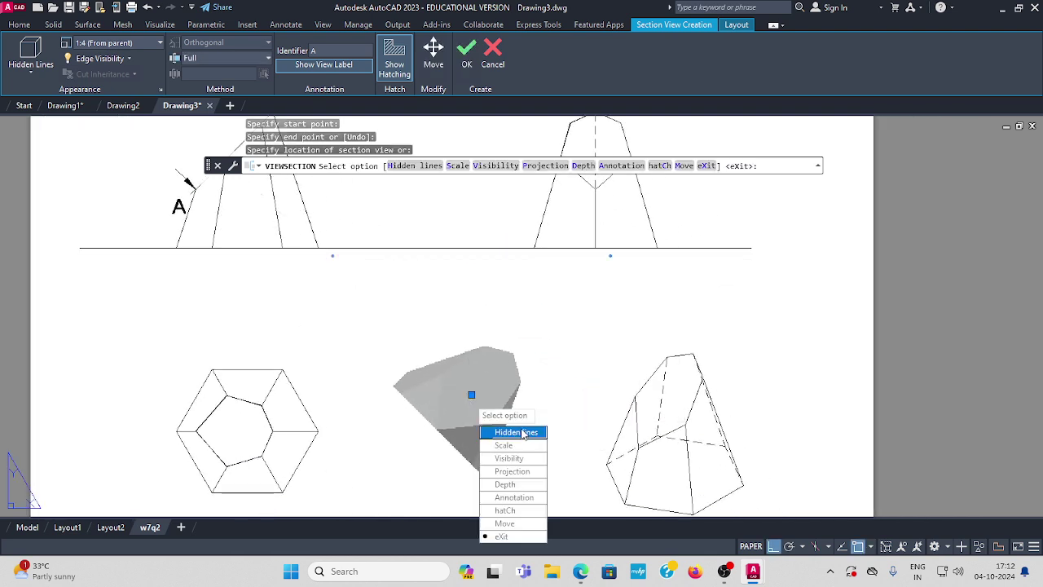
Set the section's projection to Orthogonal and its depth to Slice
click(507, 472)
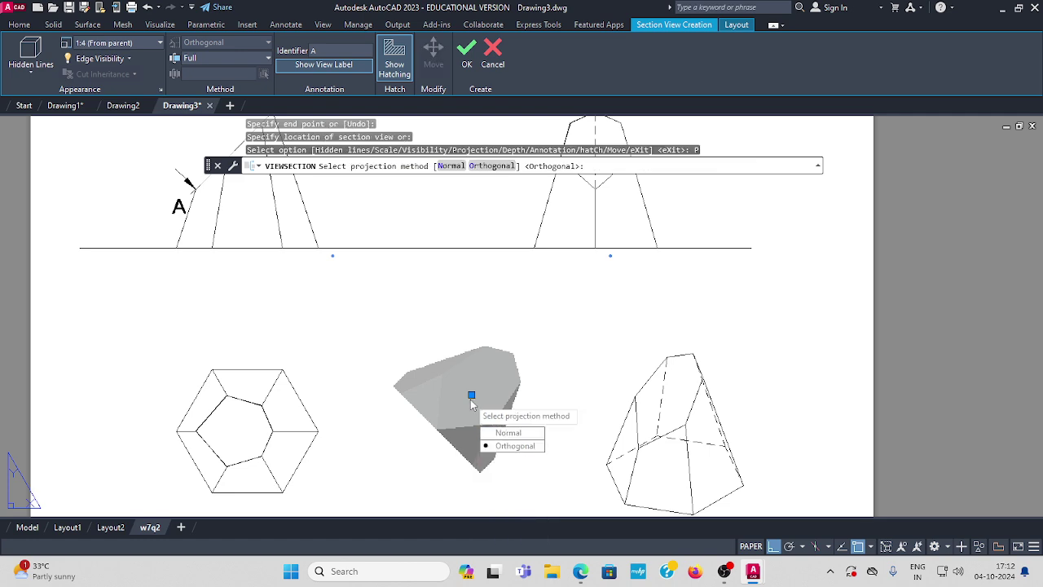
click(501, 448)
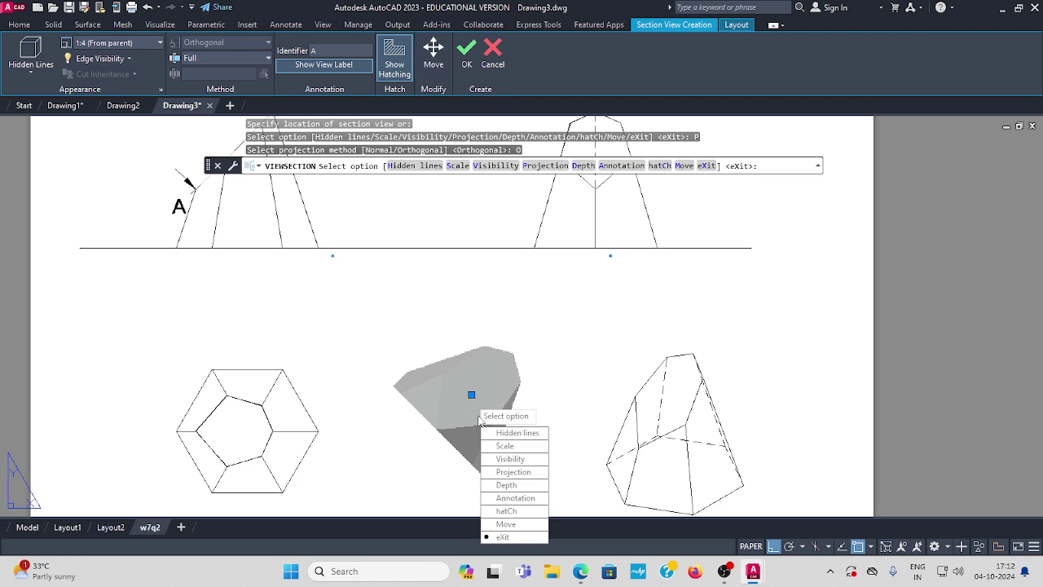
click(506, 484)
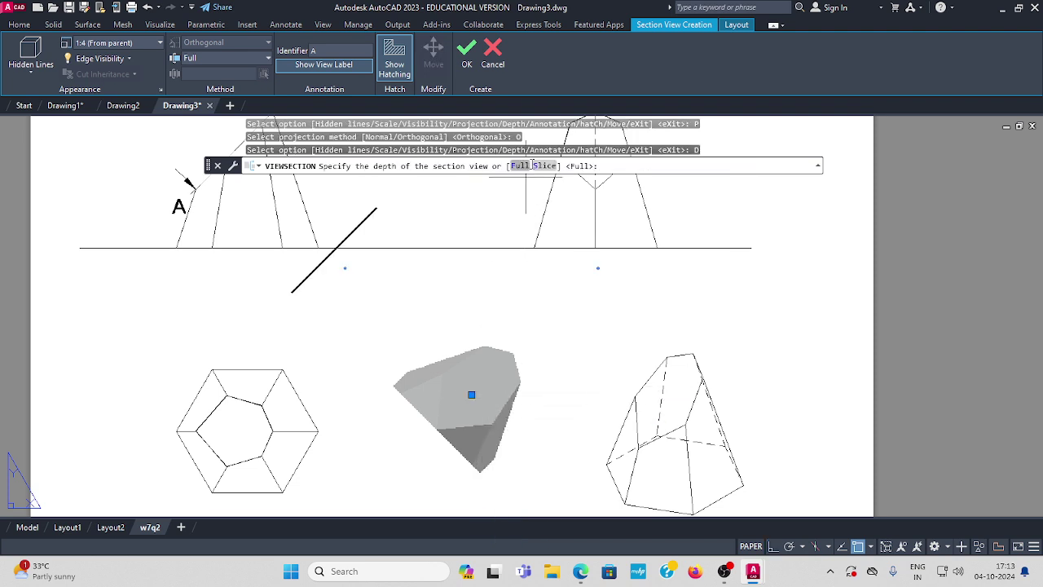
click(541, 167)
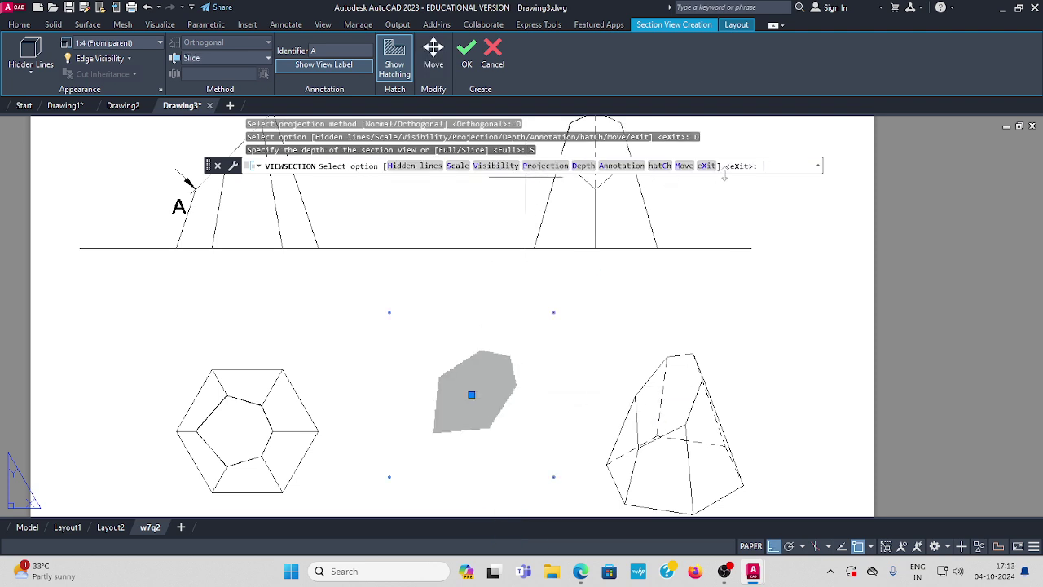
key(Return)
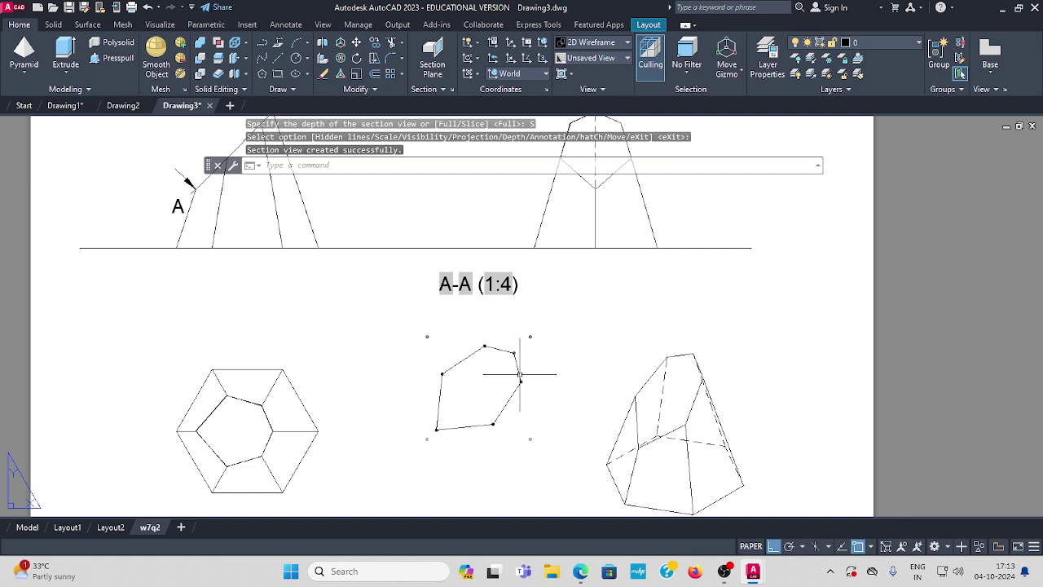
Trace the six-cornered A-A section outline with closed lines, then zoom back out
key(Escape)
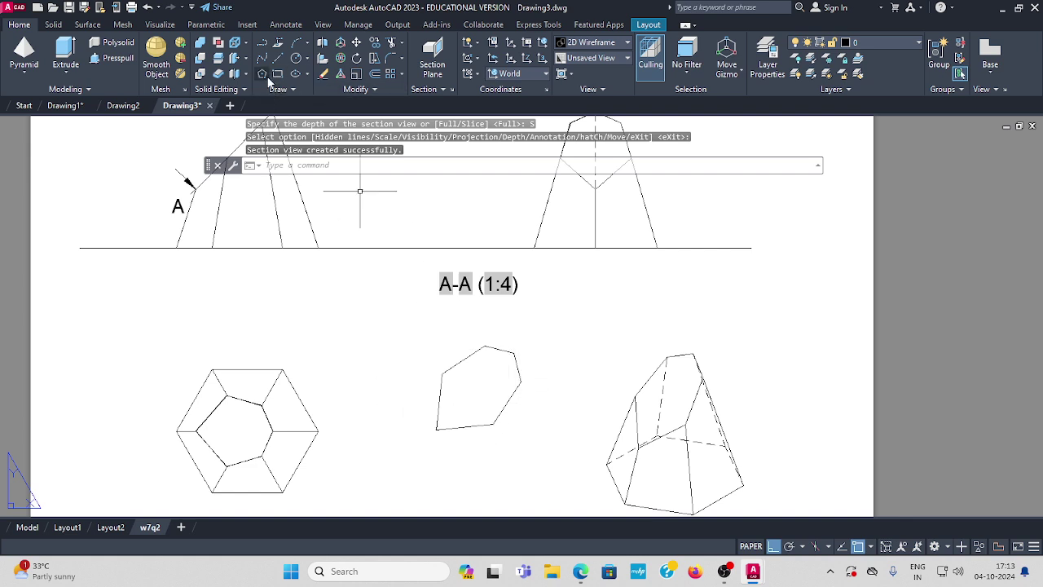
click(277, 62)
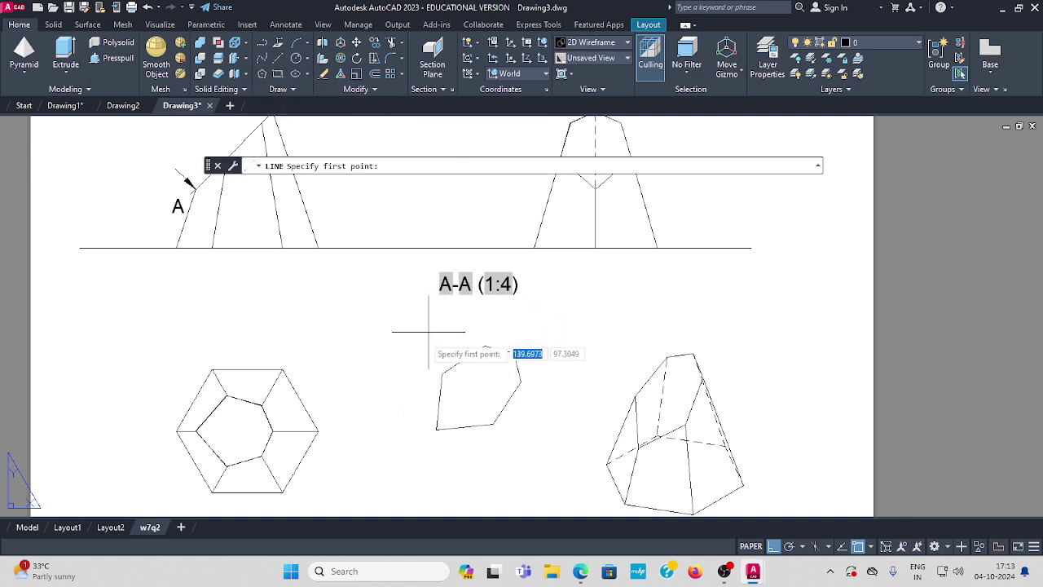
click(441, 374)
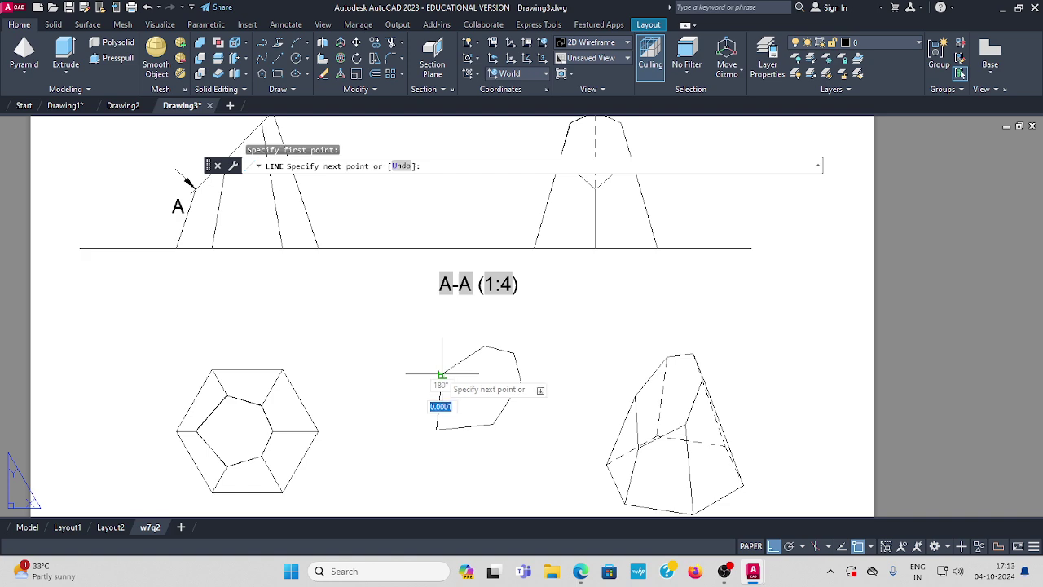
click(496, 349)
click(516, 350)
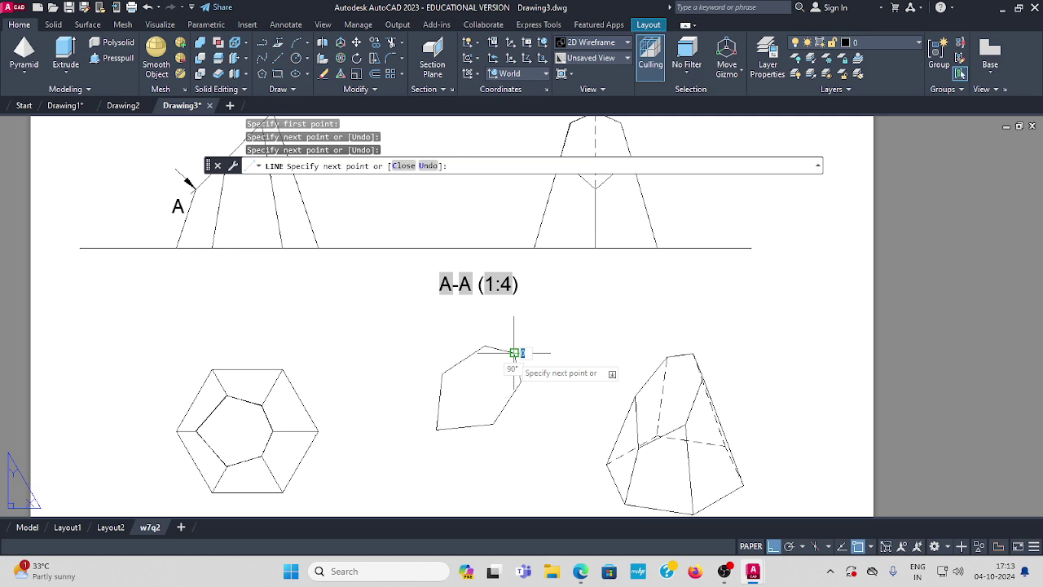
click(521, 381)
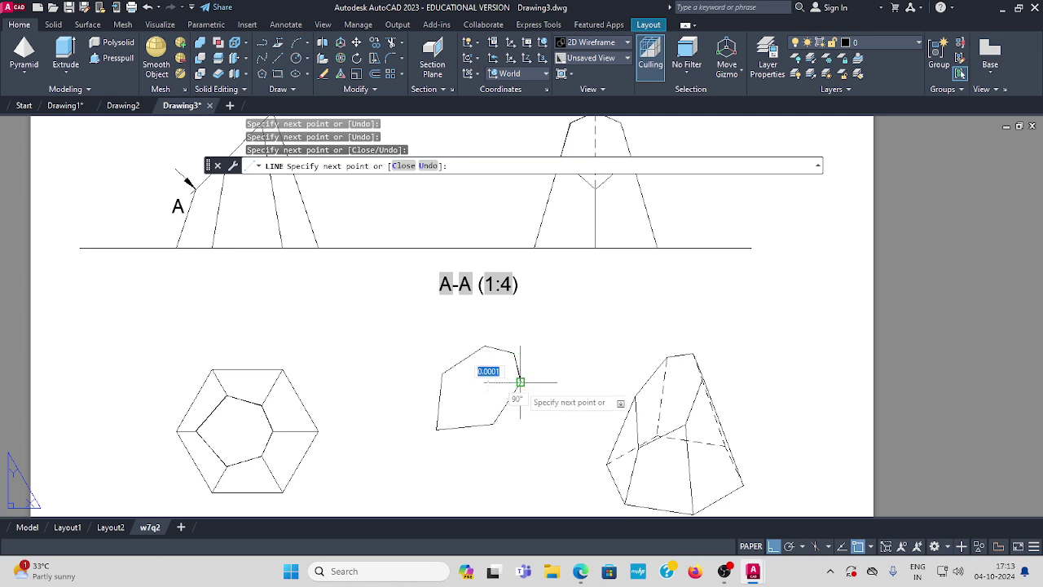
click(493, 424)
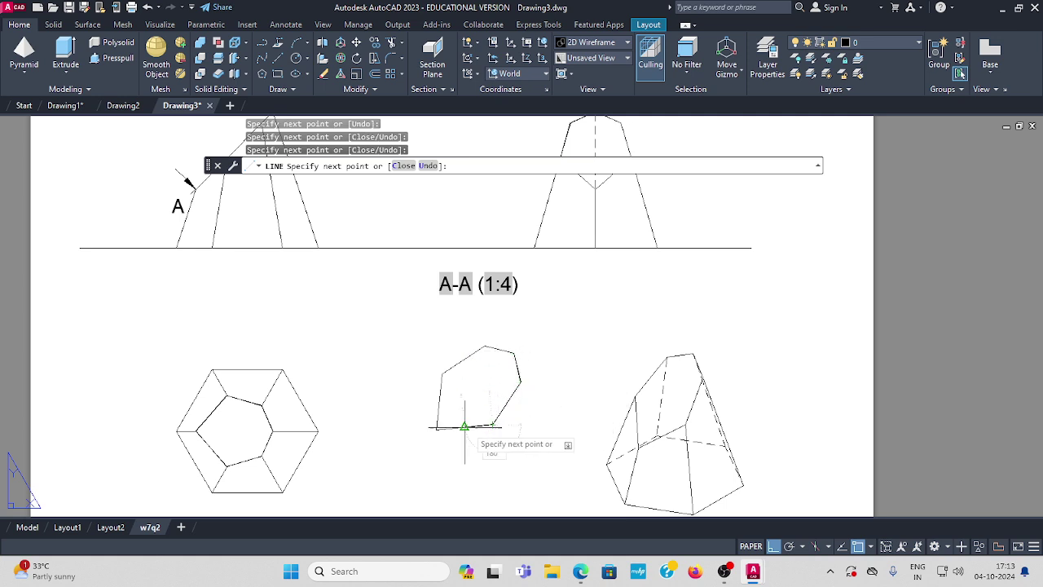
click(436, 429)
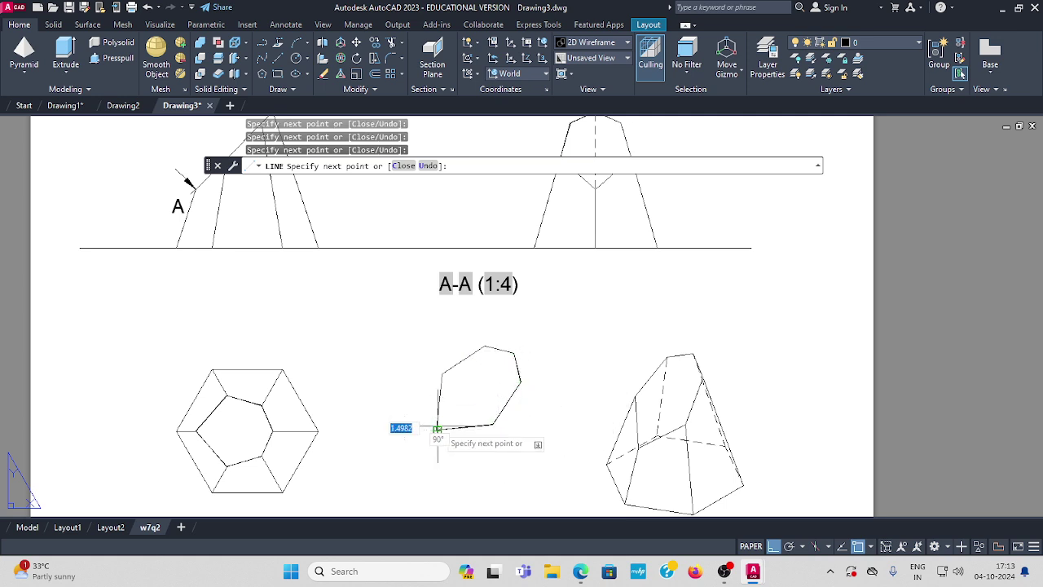
click(441, 376)
key(Return)
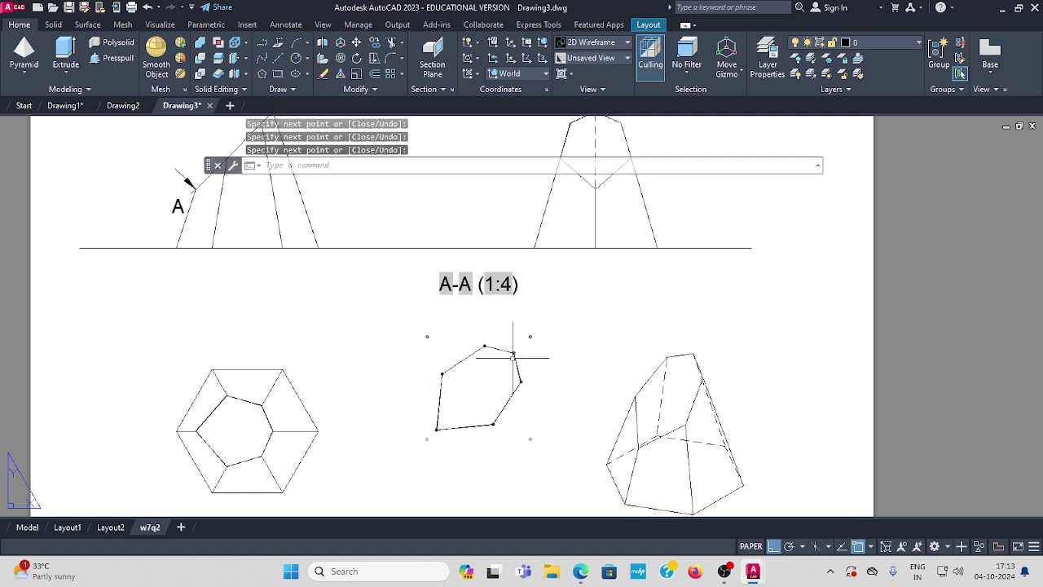
scroll(378, 326, down, 1)
scroll(383, 325, down, 2)
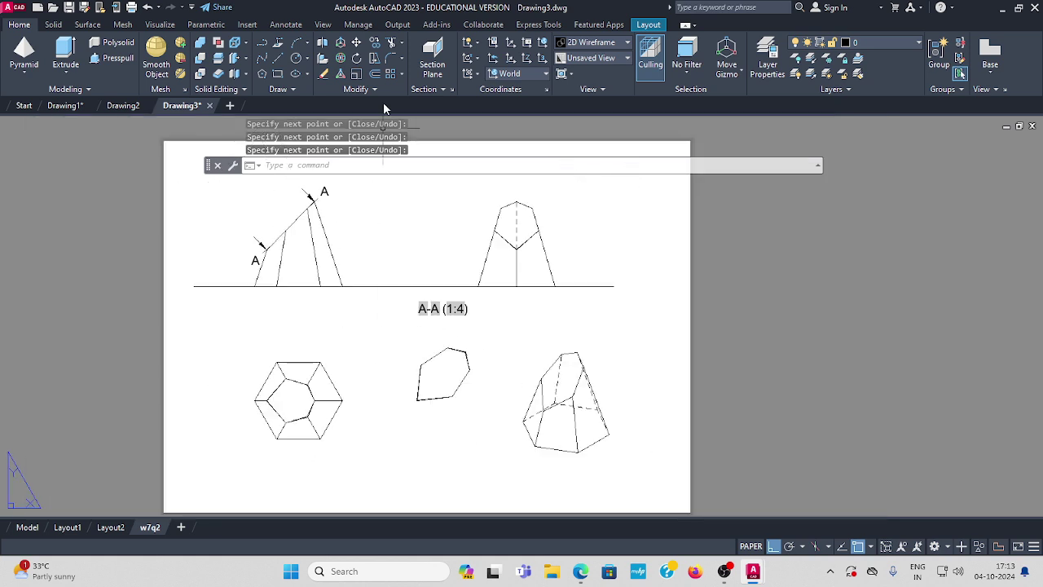
click(437, 383)
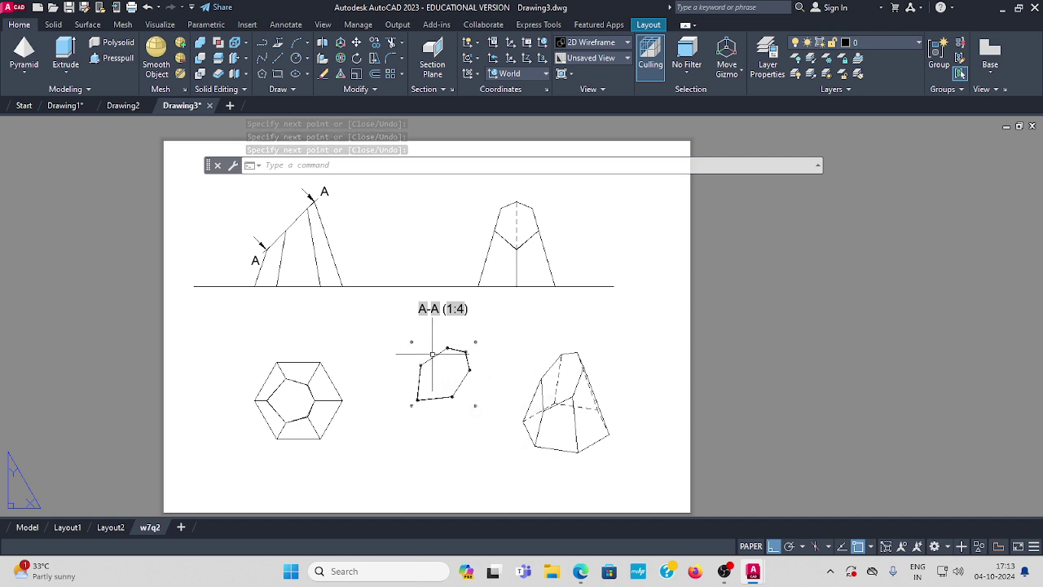
key(Escape)
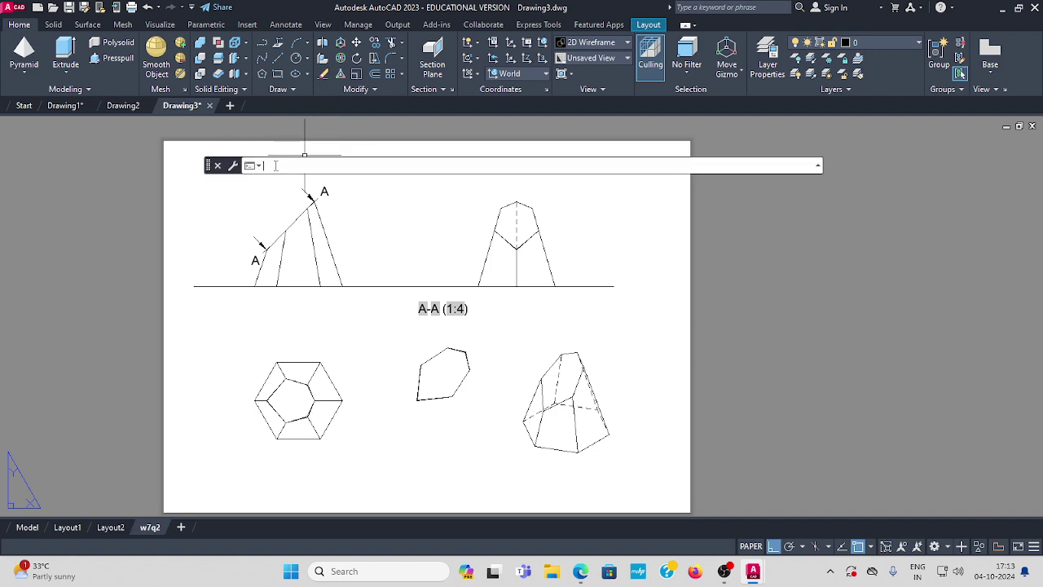
Hatch the true shape, the top view's cut face and the side view's cut face with ANSI31
text(h)
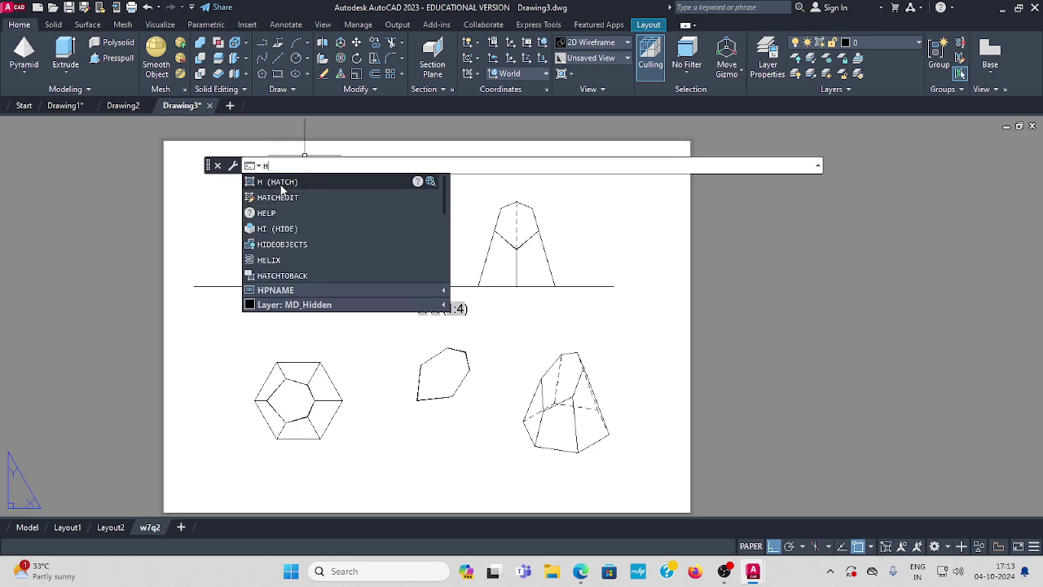
click(281, 189)
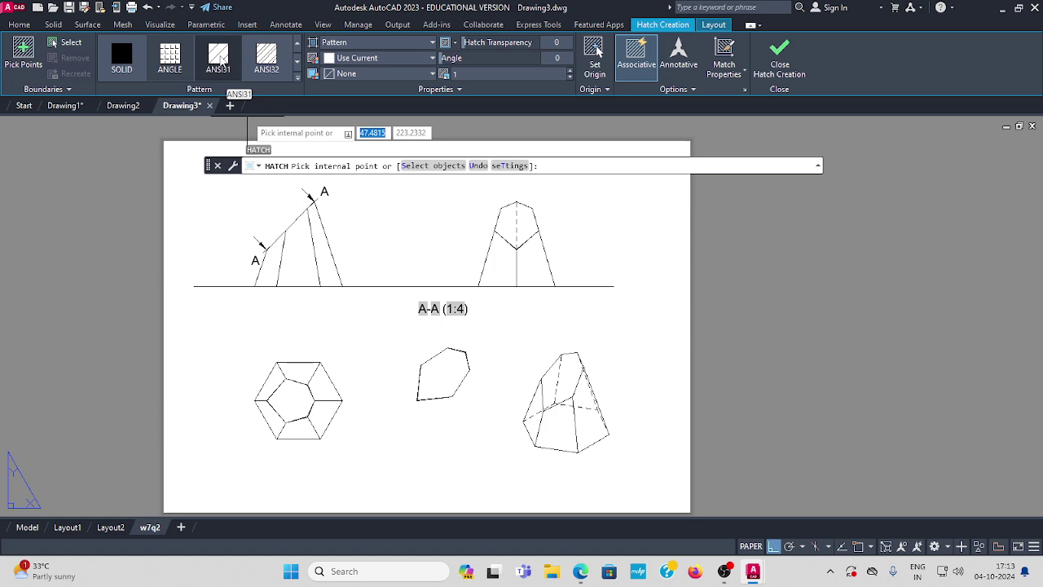
click(222, 61)
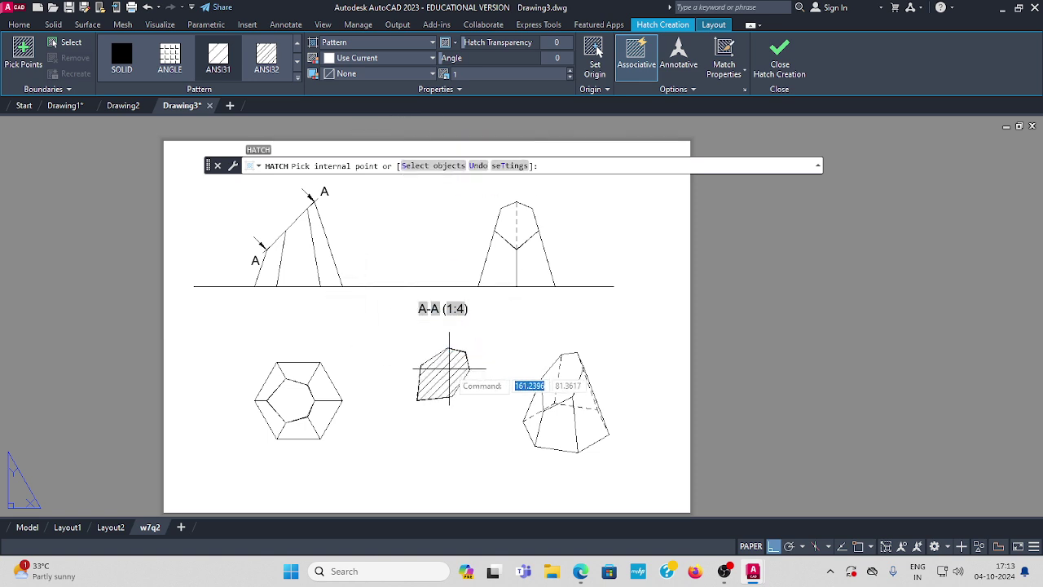
click(449, 371)
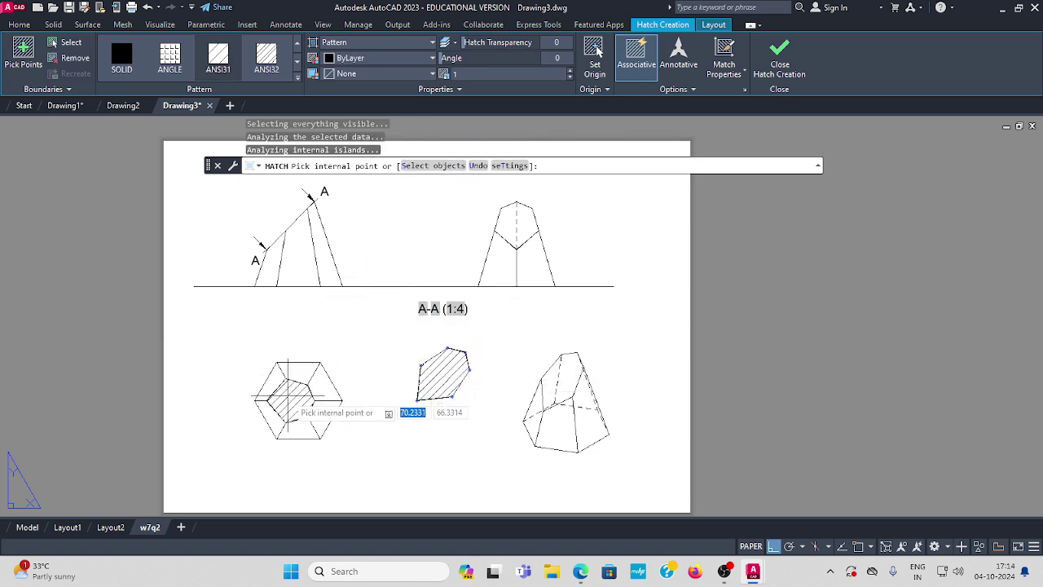
click(290, 397)
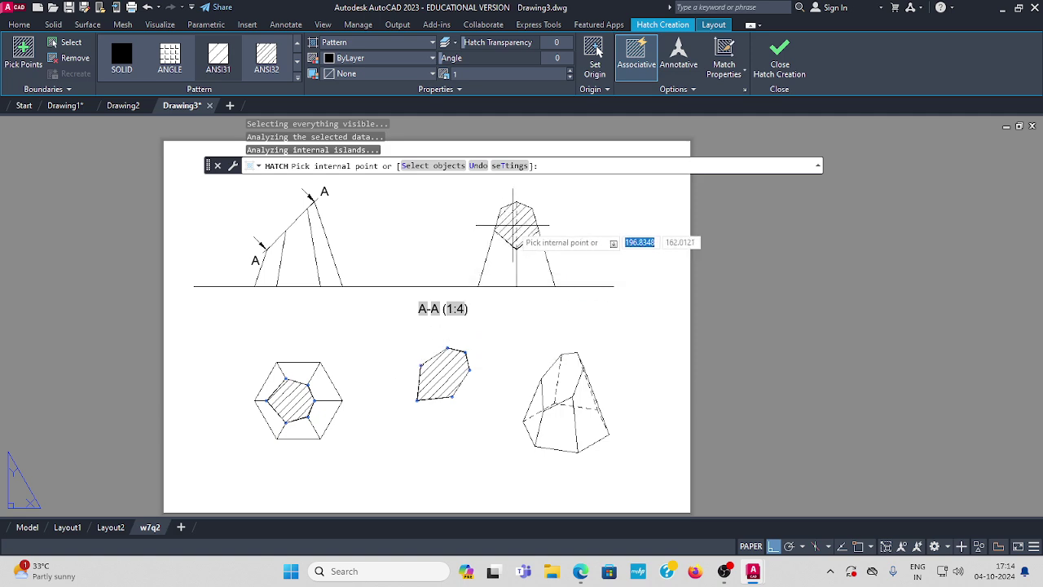
click(515, 225)
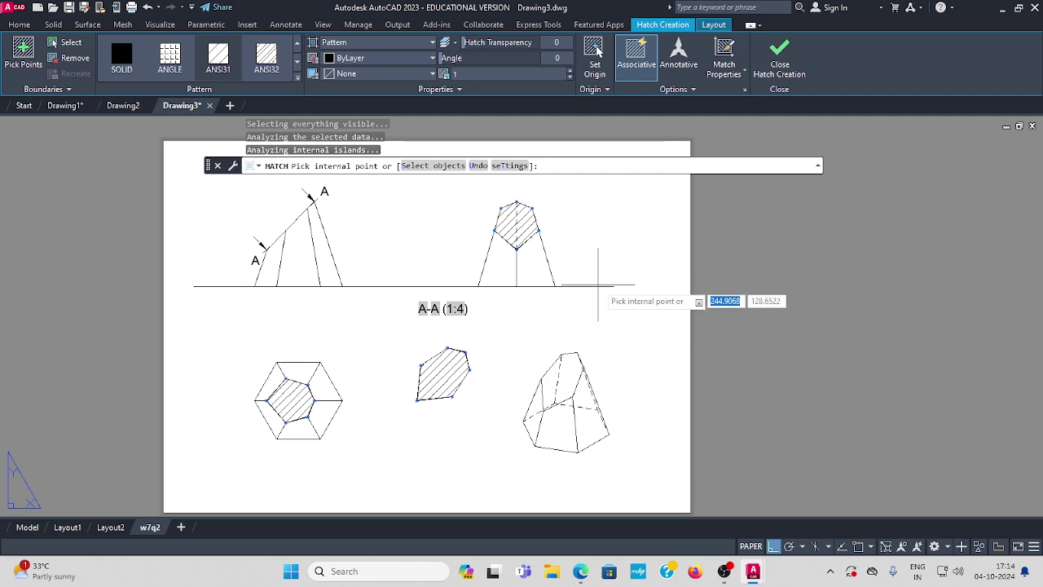
key(Return)
middle_drag(577, 291, 526, 302)
mouse_move(339, 271)
middle_down()
mouse_move(373, 296)
mouse_move(393, 267)
middle_up()
scroll(401, 261, down, 3)
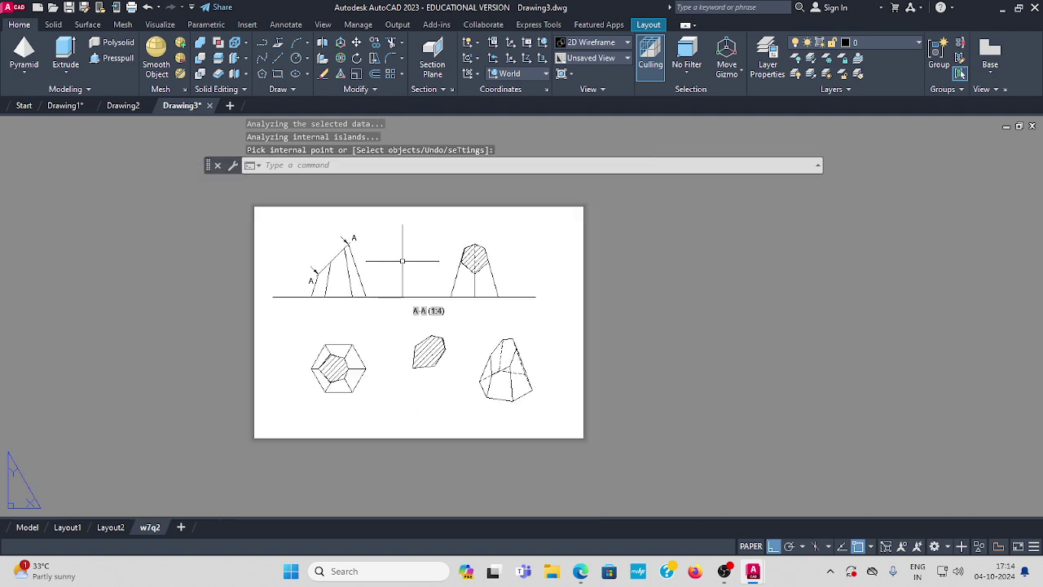
Place a 100 linear dimension above the hexagon's top edge in the top view
click(284, 25)
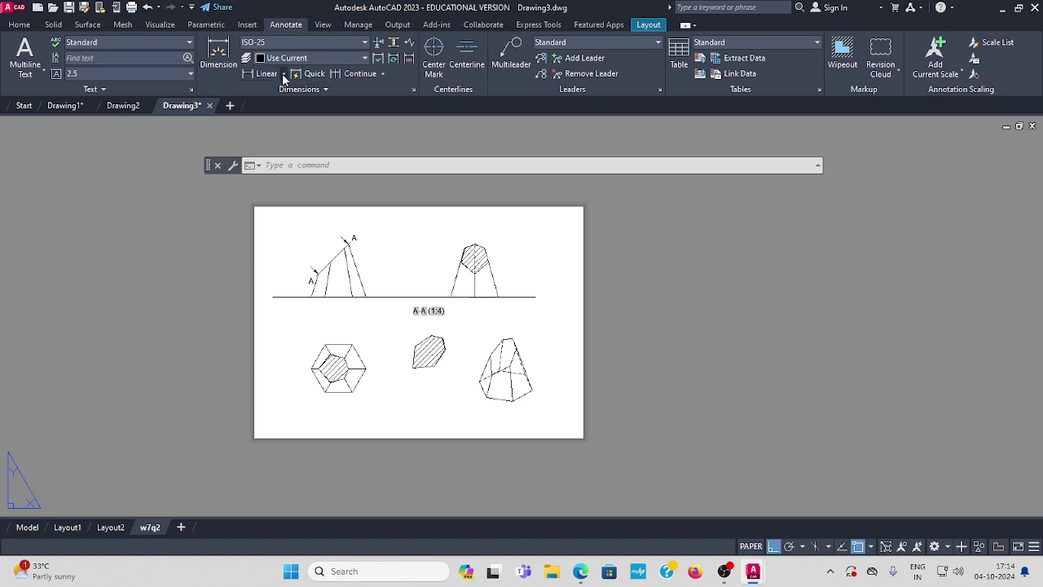
click(284, 75)
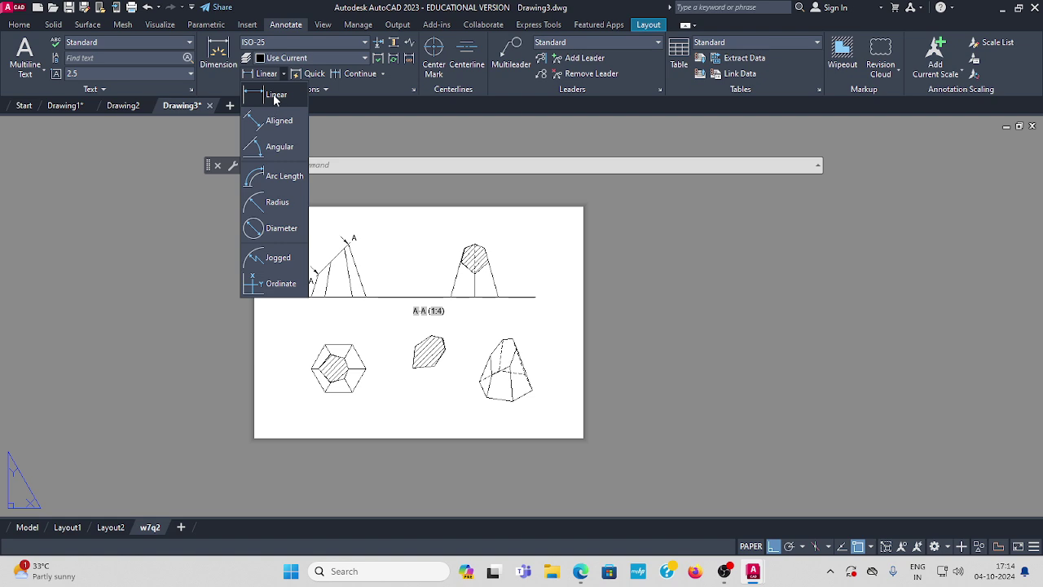
click(274, 94)
scroll(306, 350, up, 4)
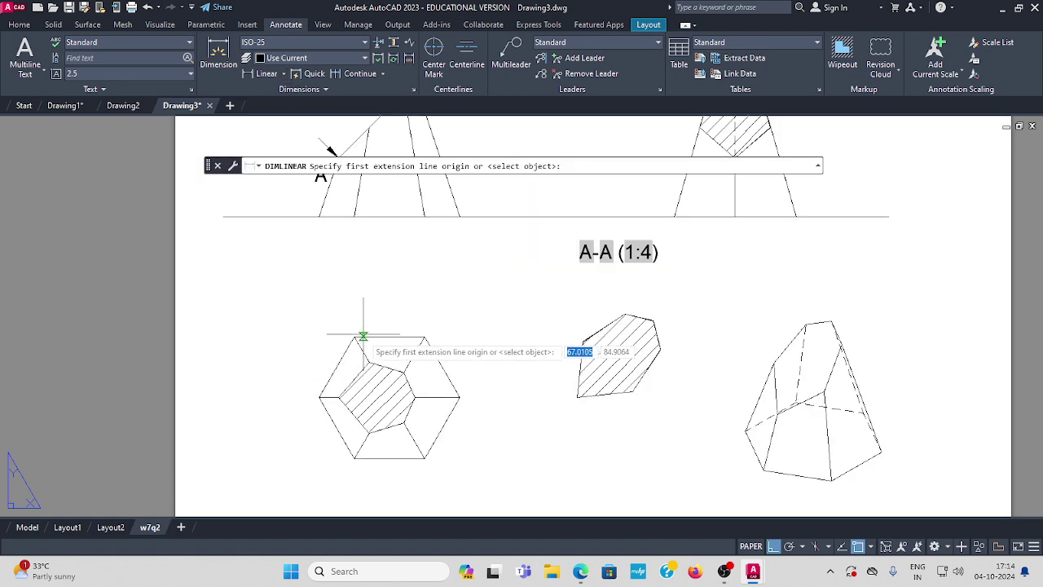
click(354, 336)
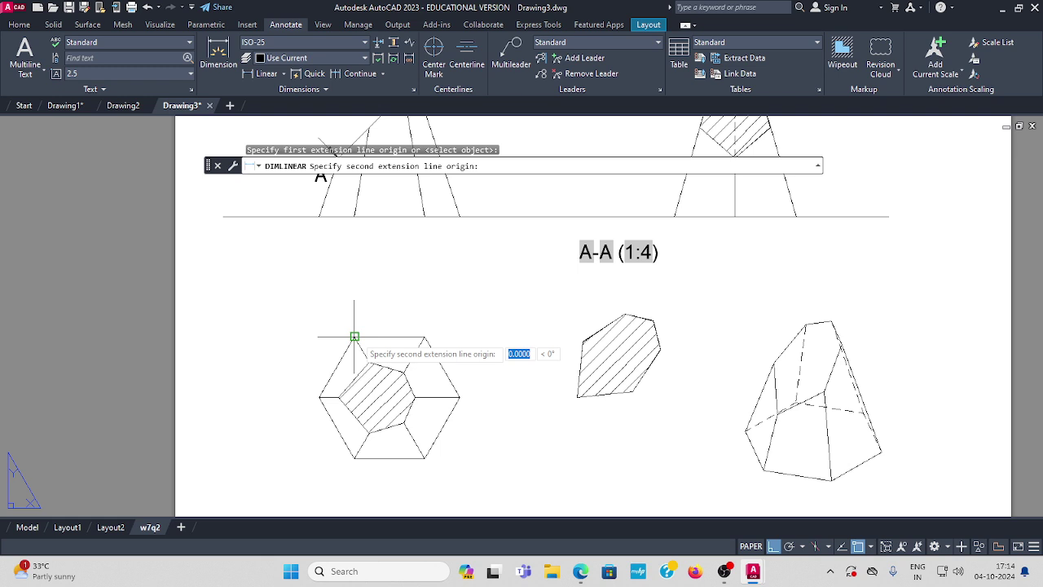
click(425, 336)
click(419, 303)
scroll(388, 273, down, 5)
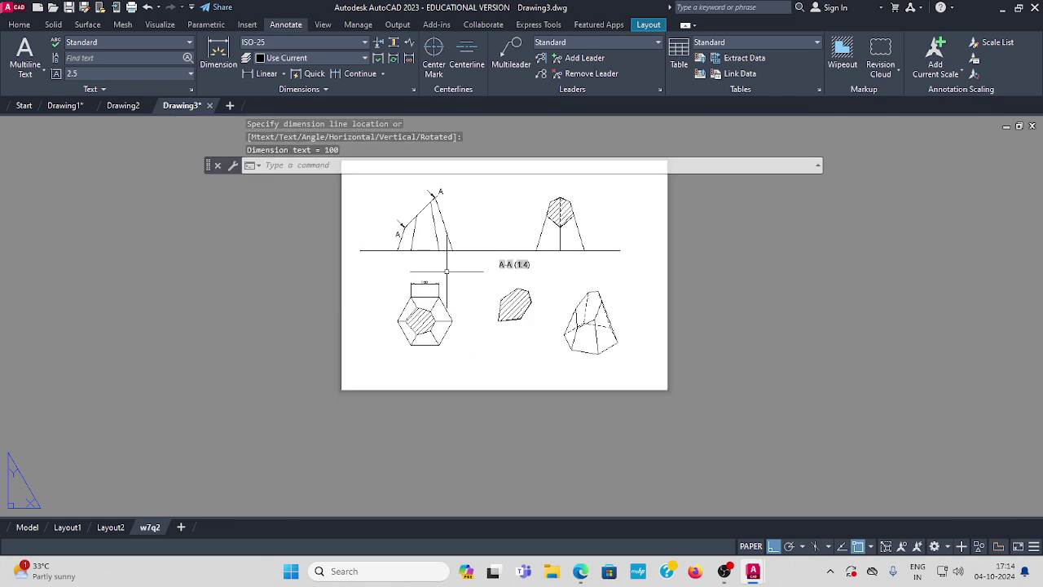
scroll(378, 237, up, 2)
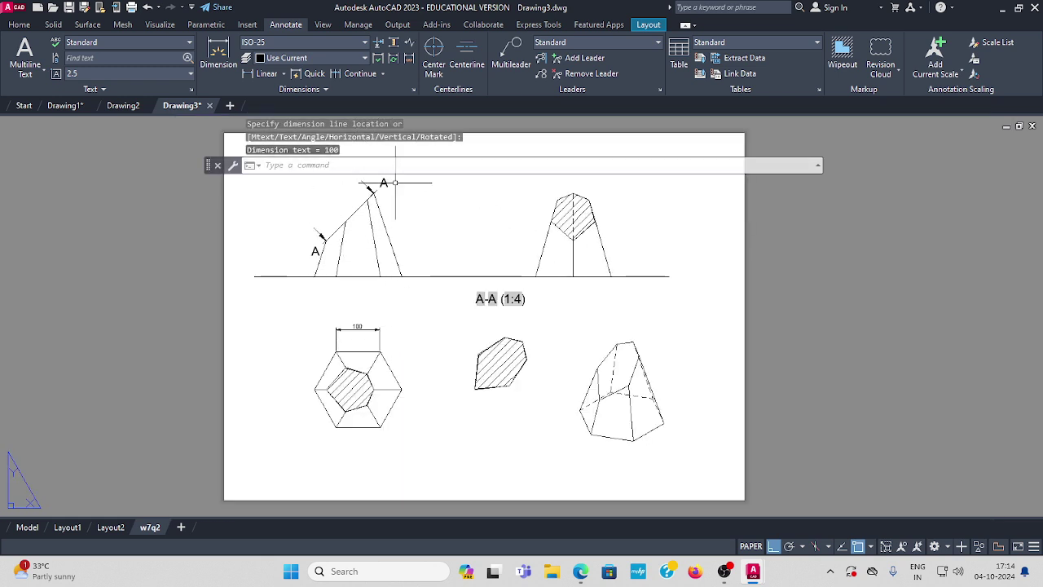
Dimension the 45° angle between the front view's cutting line and the ground line
click(283, 73)
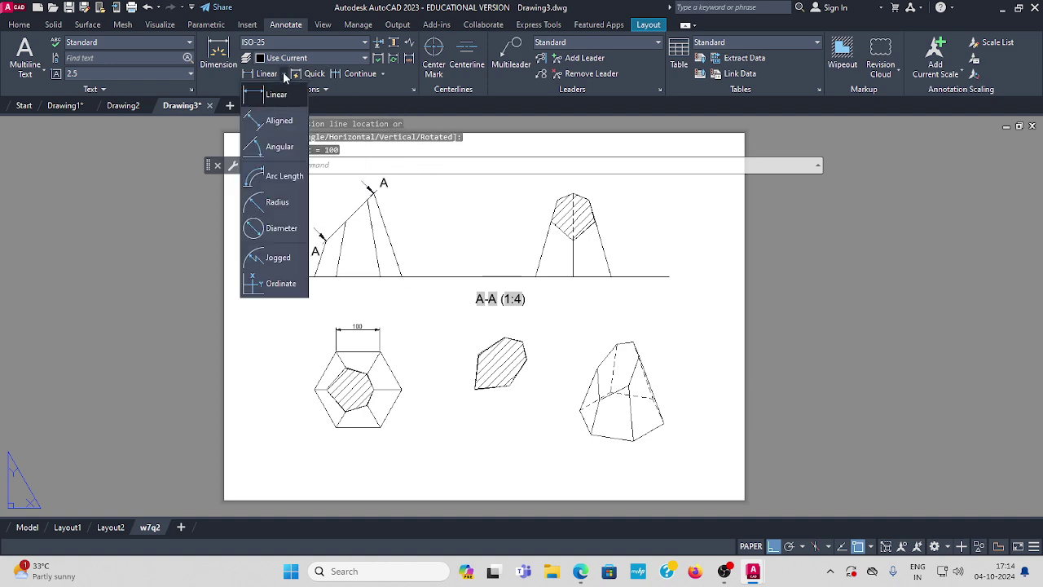
click(279, 147)
scroll(380, 217, up, 4)
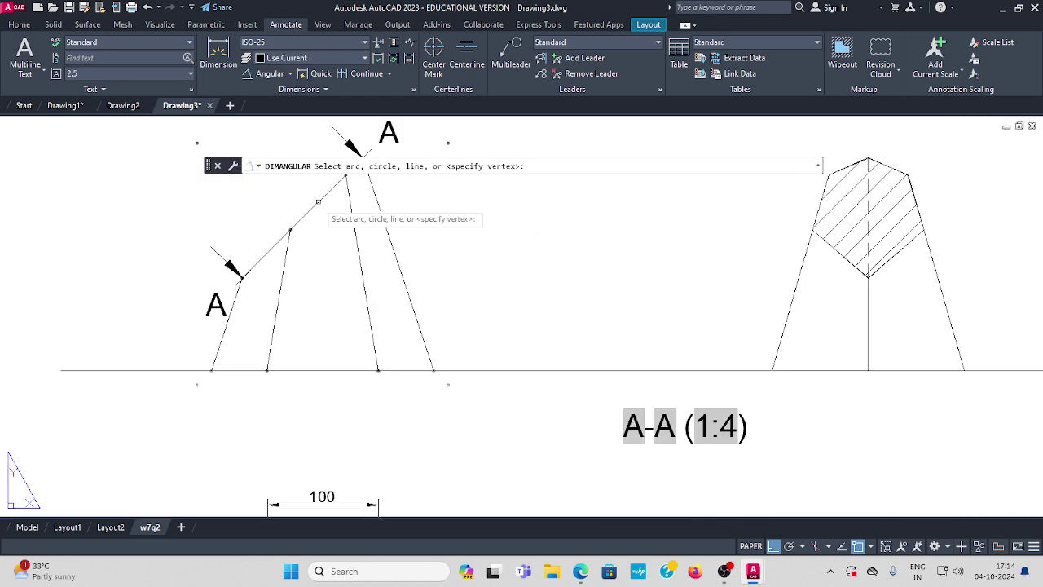
click(323, 201)
click(497, 370)
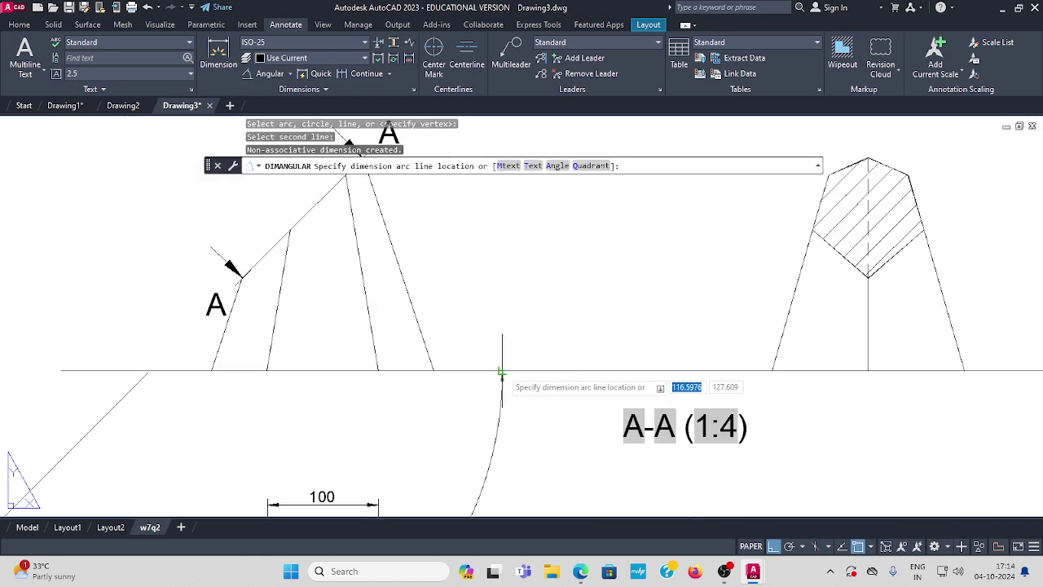
middle_drag(480, 302, 386, 354)
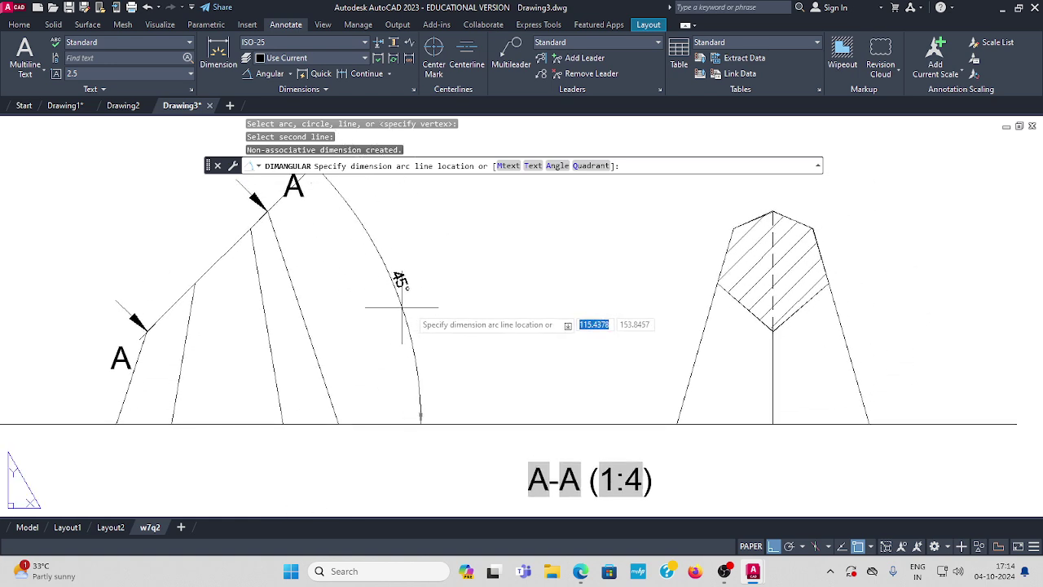
click(387, 302)
scroll(432, 289, down, 2)
scroll(444, 285, down, 2)
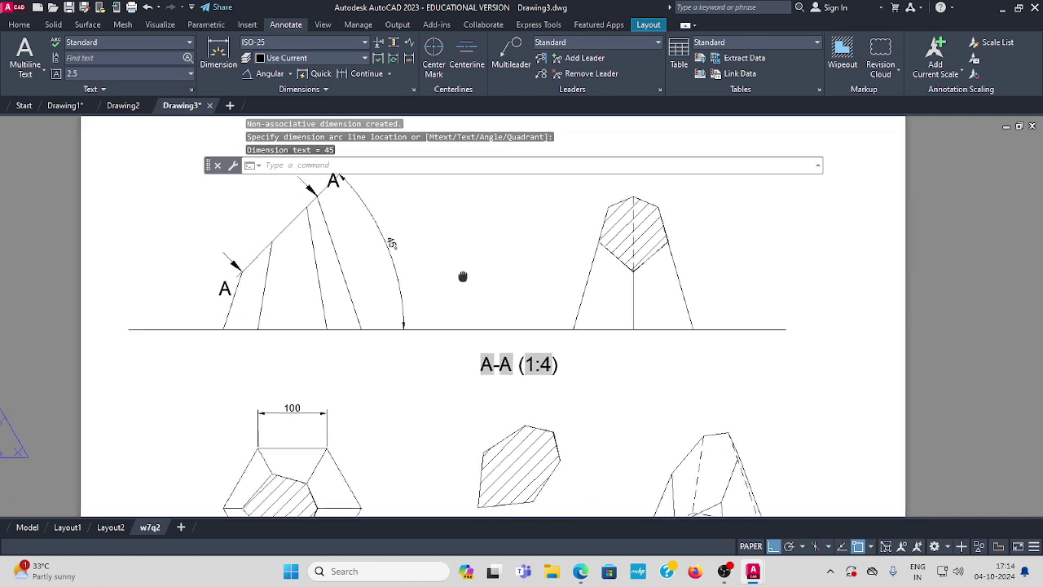
middle_drag(457, 276, 436, 281)
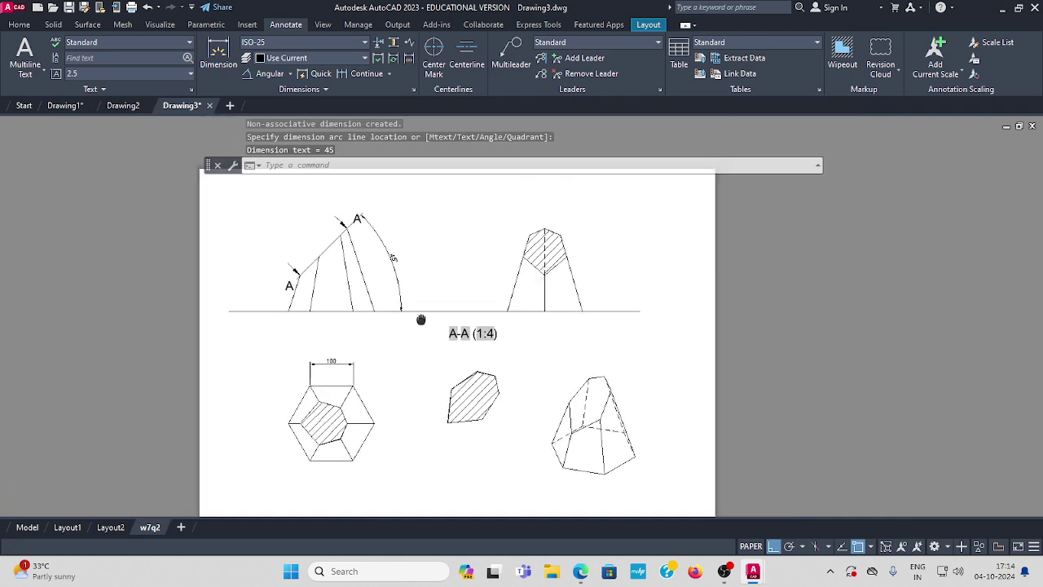
middle_drag(359, 173, 360, 220)
text(d)
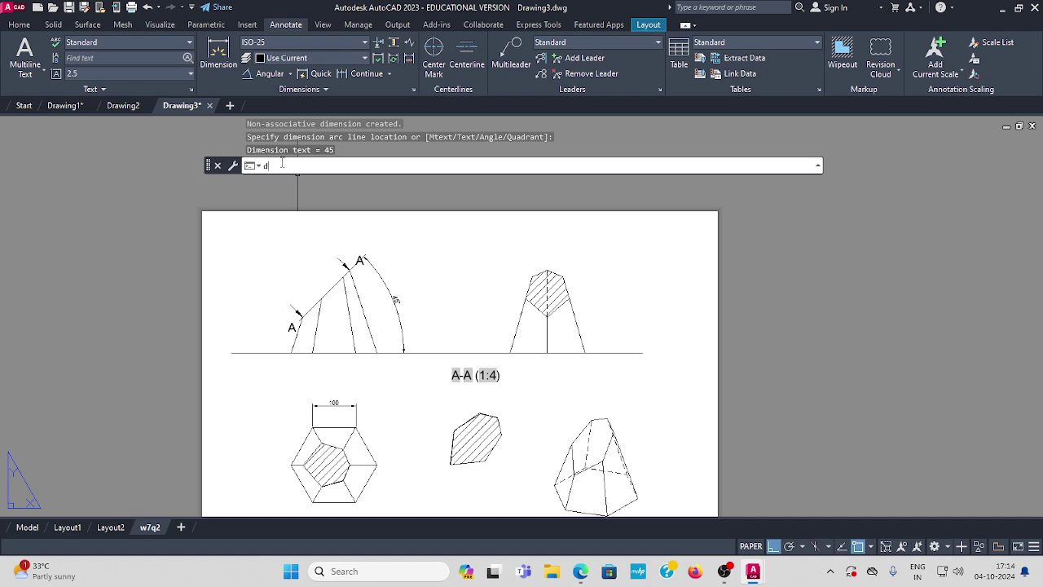
Modify ISO-25 via DIMSTYLE to text height 6, arrow size 5 and precision 0
text(im)
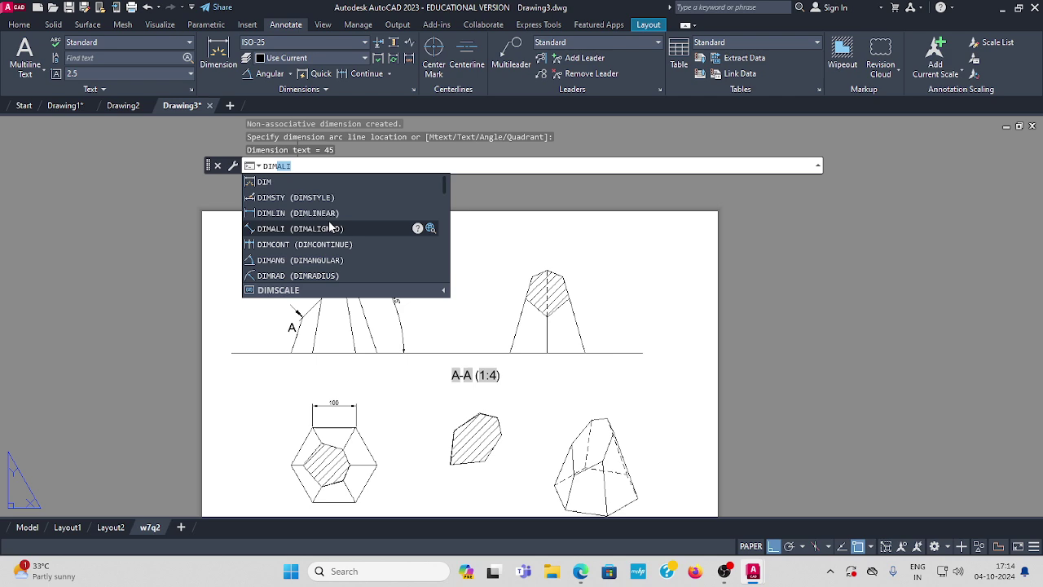
click(321, 198)
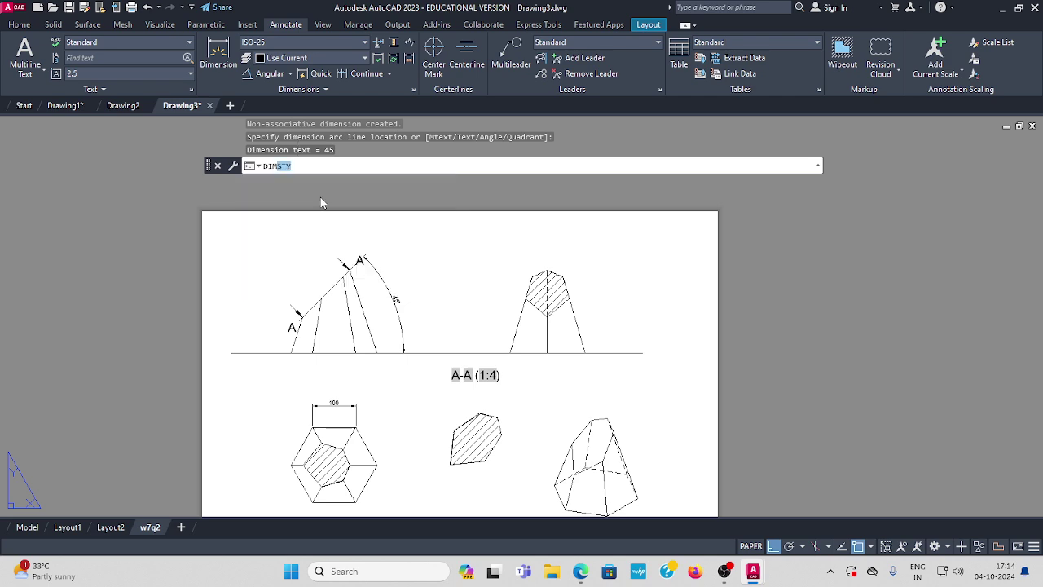
key(Return)
click(661, 256)
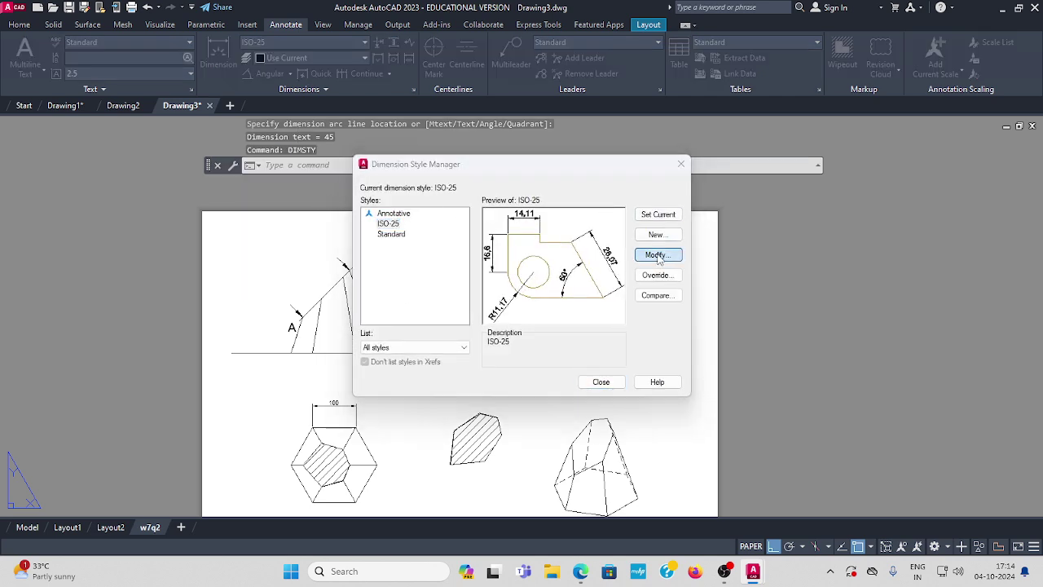
click(449, 140)
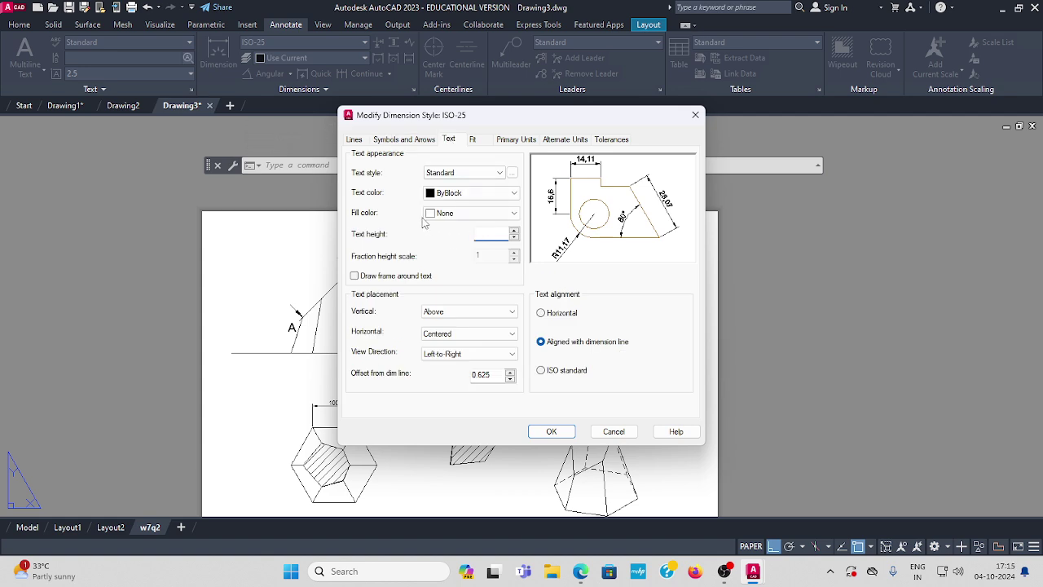
click(406, 140)
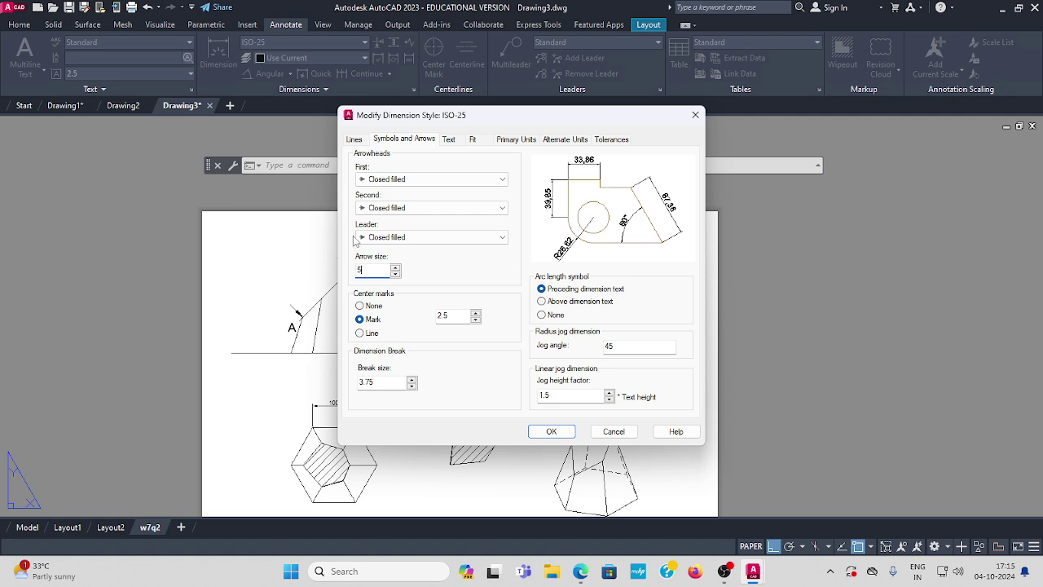
click(513, 139)
click(514, 188)
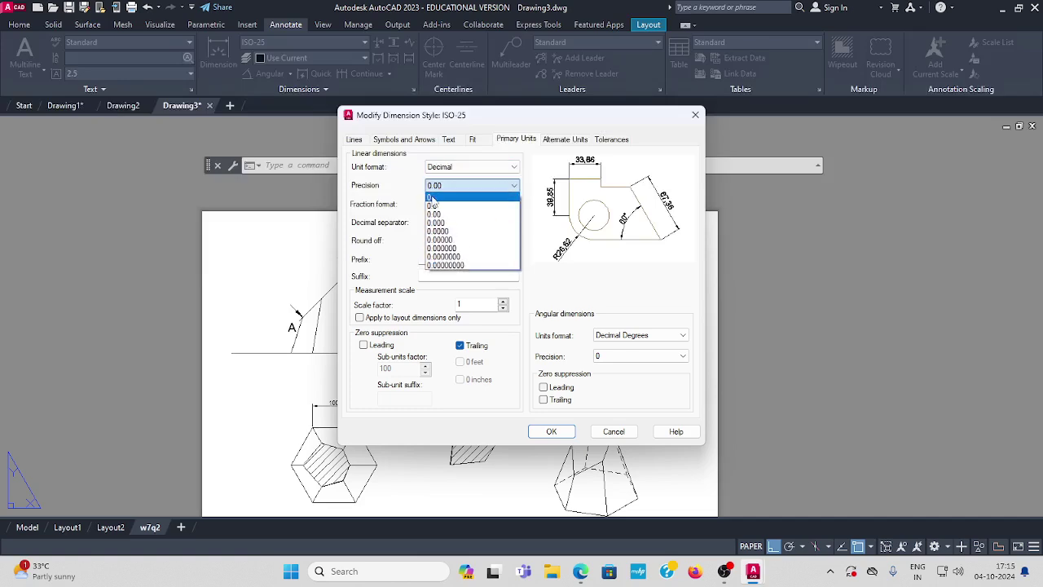
click(432, 198)
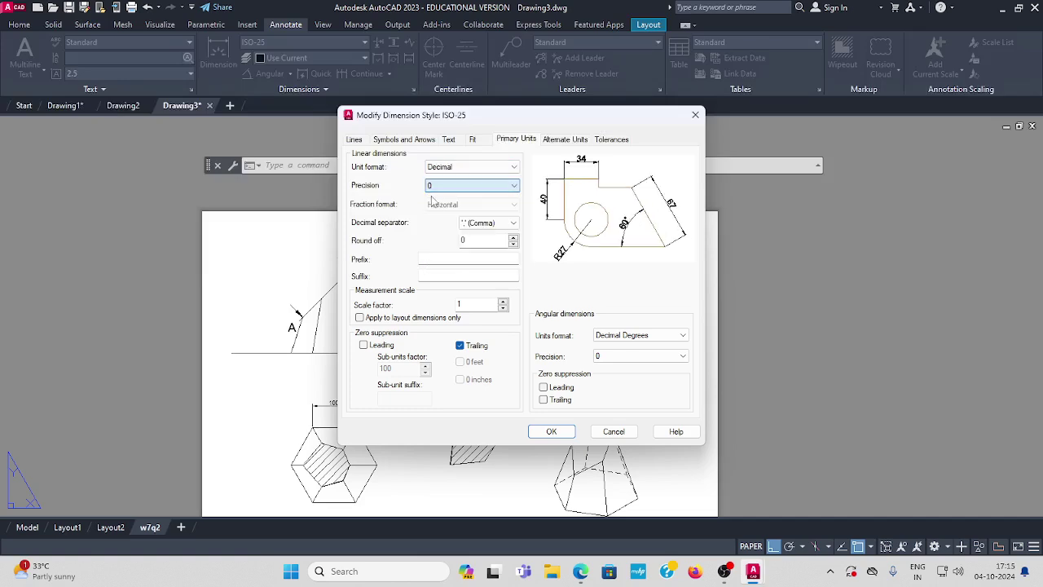
click(550, 432)
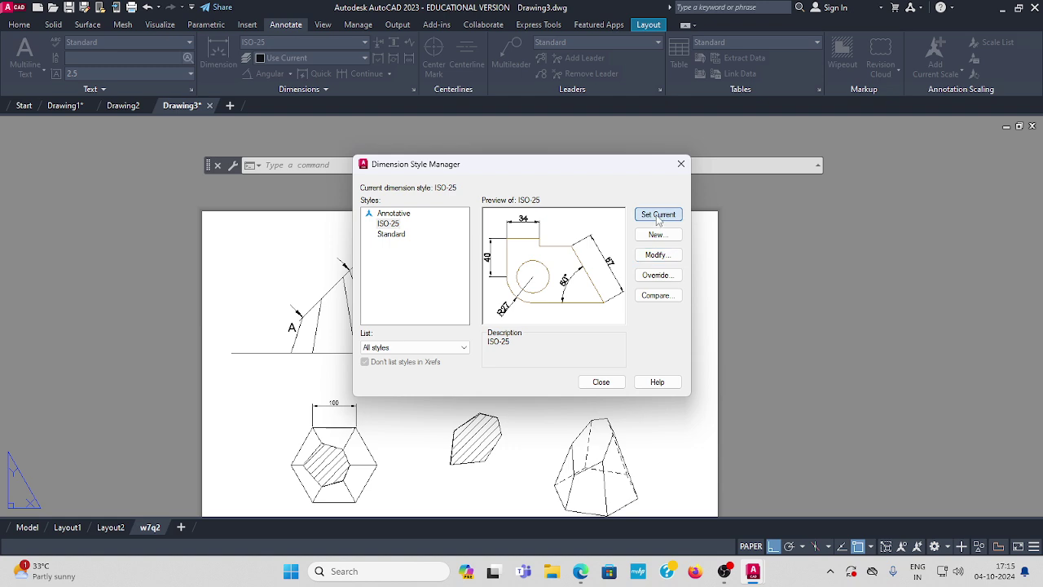
click(600, 383)
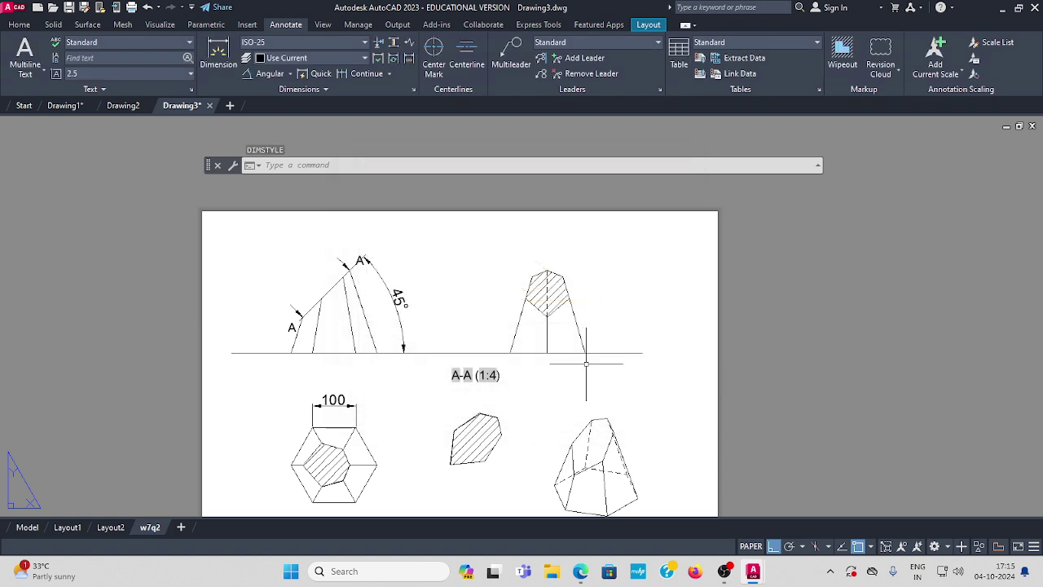
Place the WEEK-7 title as single-line text of height 5 at the top
middle_drag(489, 305, 485, 299)
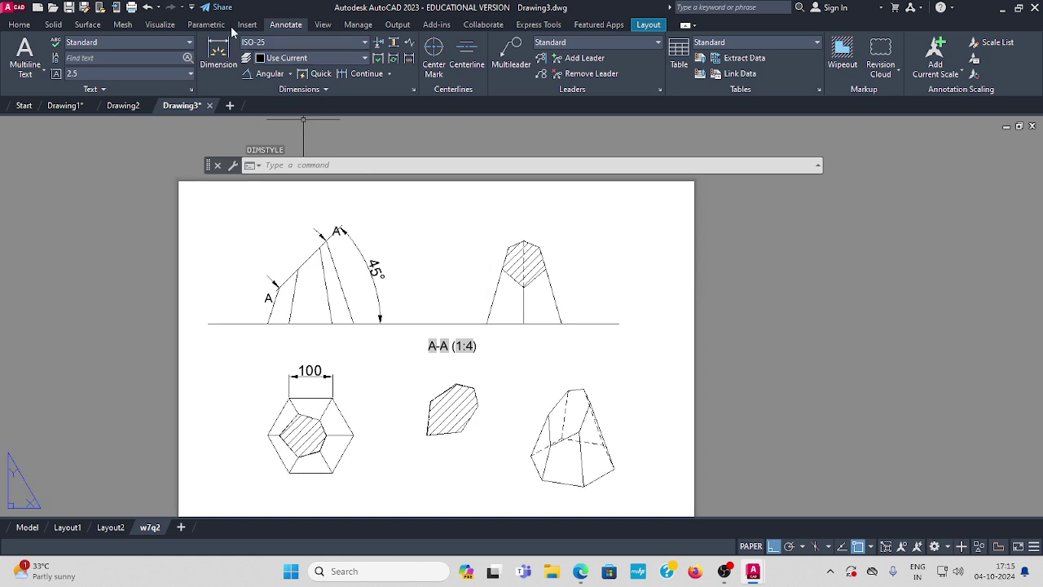
click(45, 71)
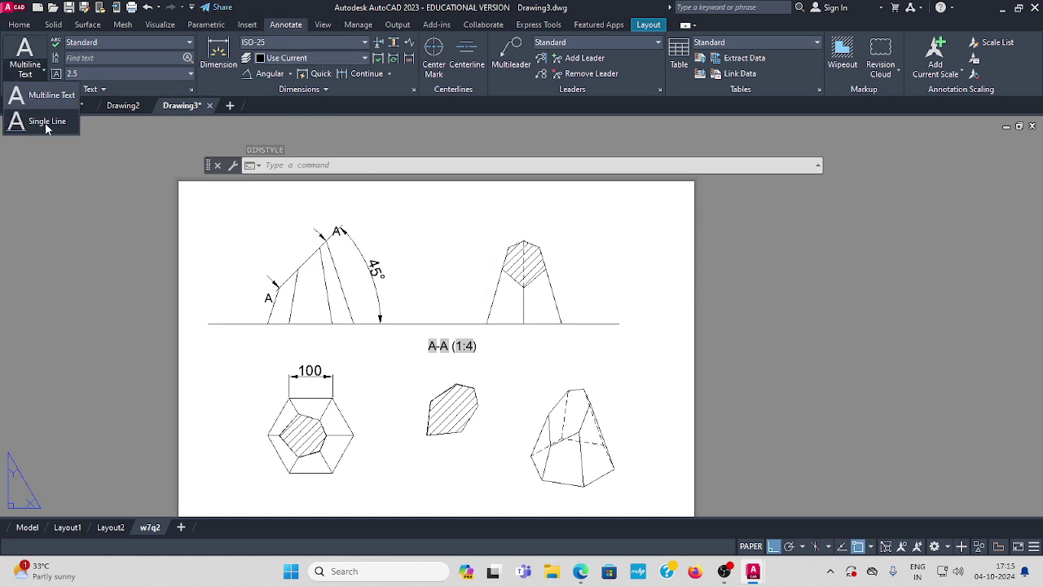
click(47, 122)
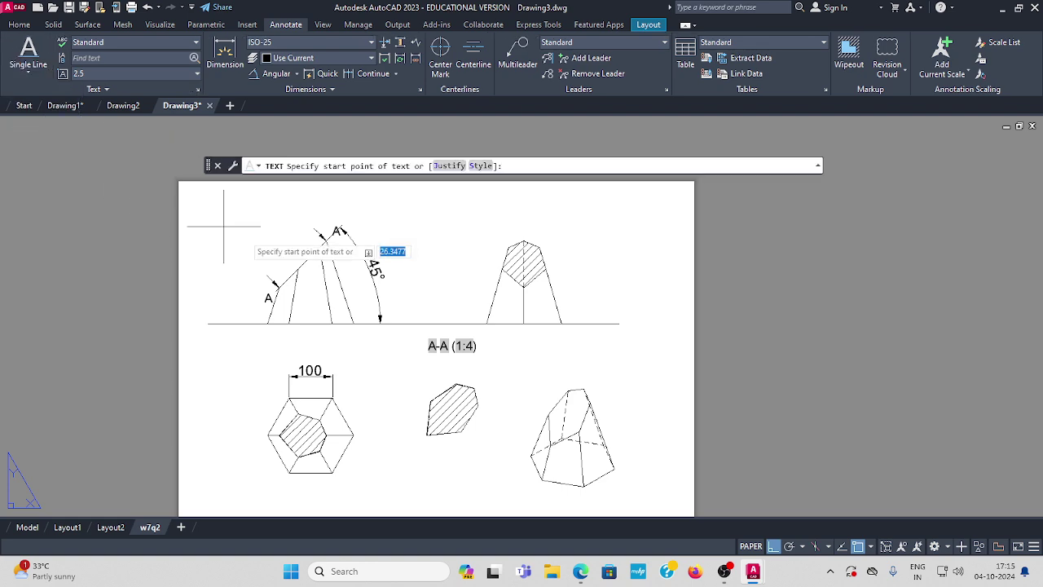
click(389, 195)
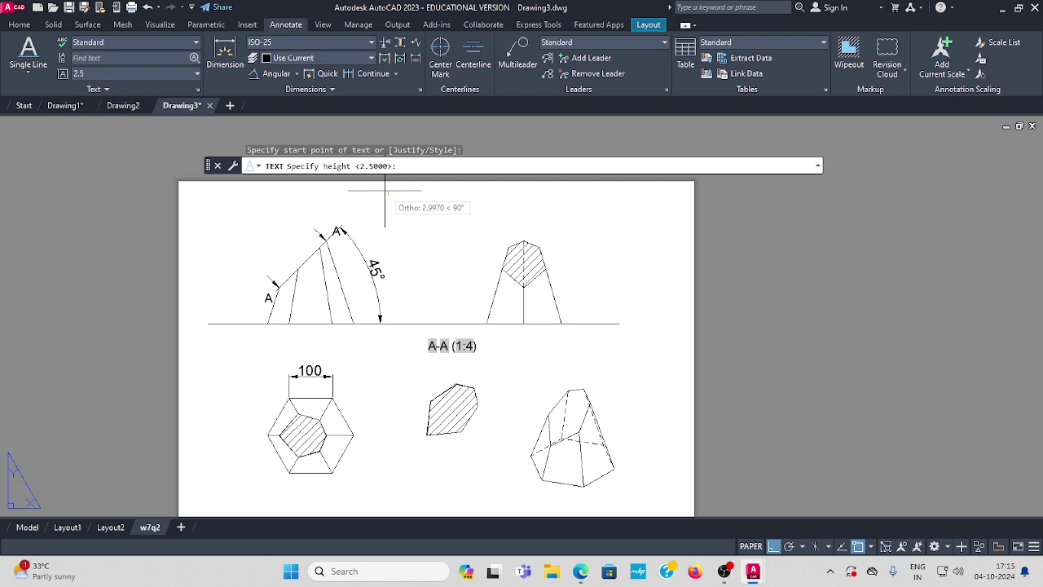
text(5)
key(Return)
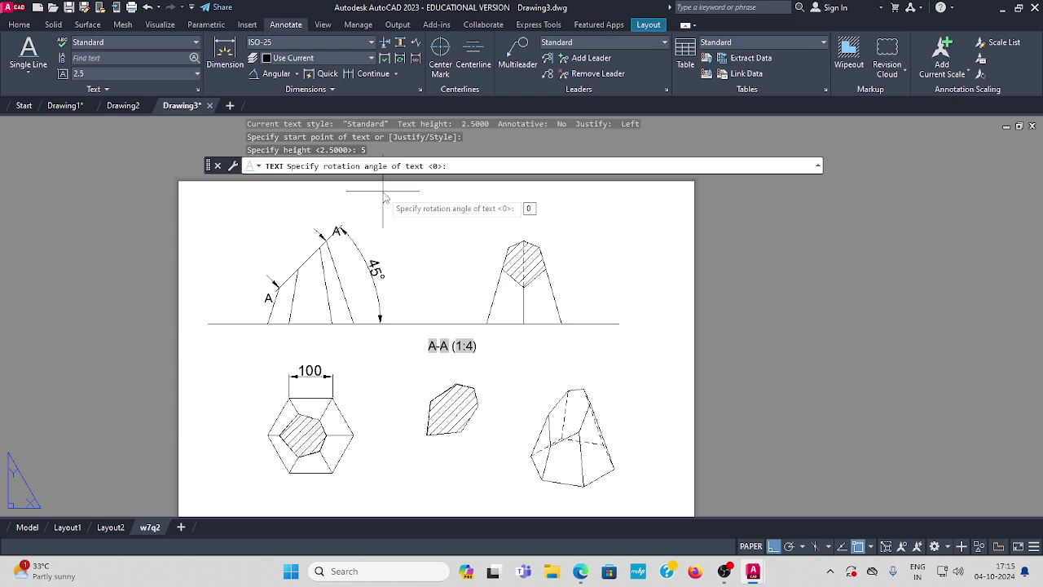
key(Return)
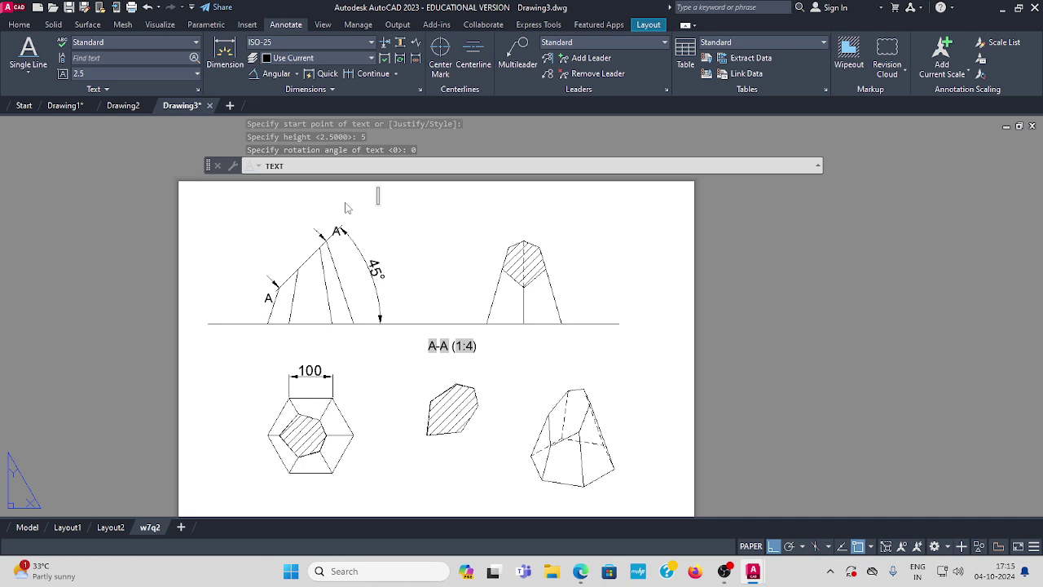
text(WEE)
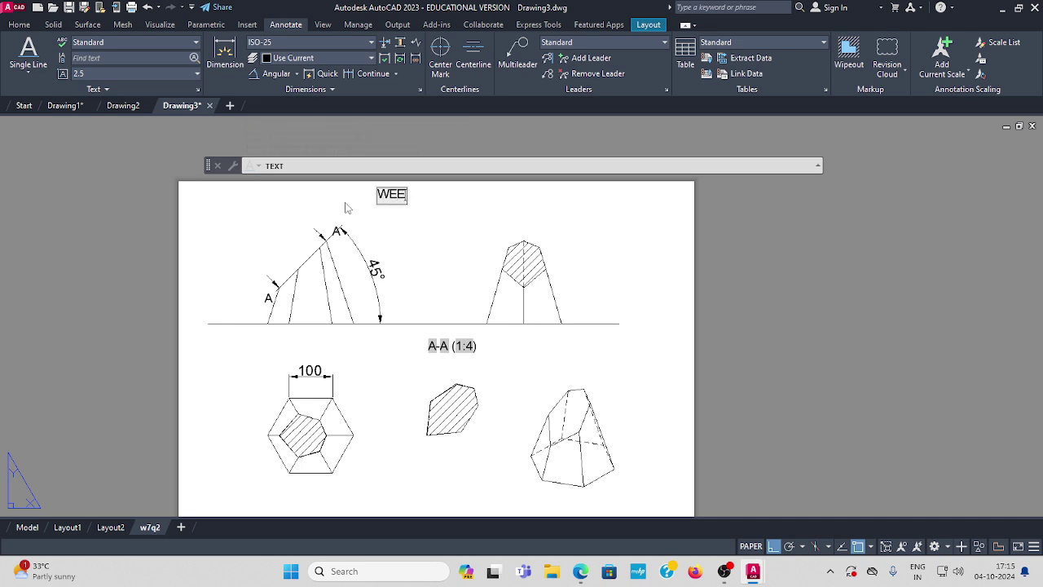
text(K-)
text(7)
Add the Q-2 SOL. label at top-left and FRONT VIEW above the front view
click(199, 209)
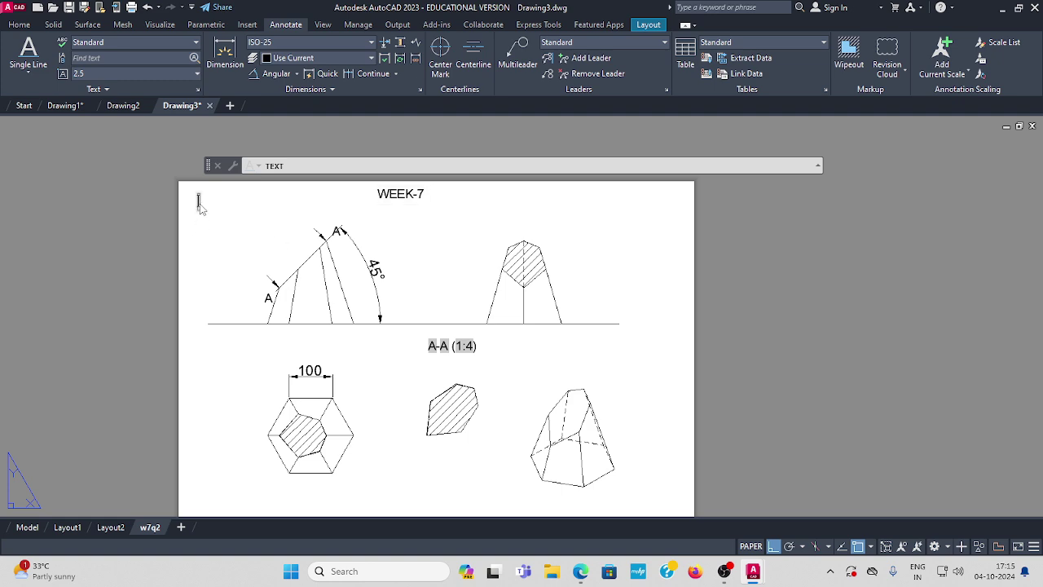
text(Q-)
text(2 S)
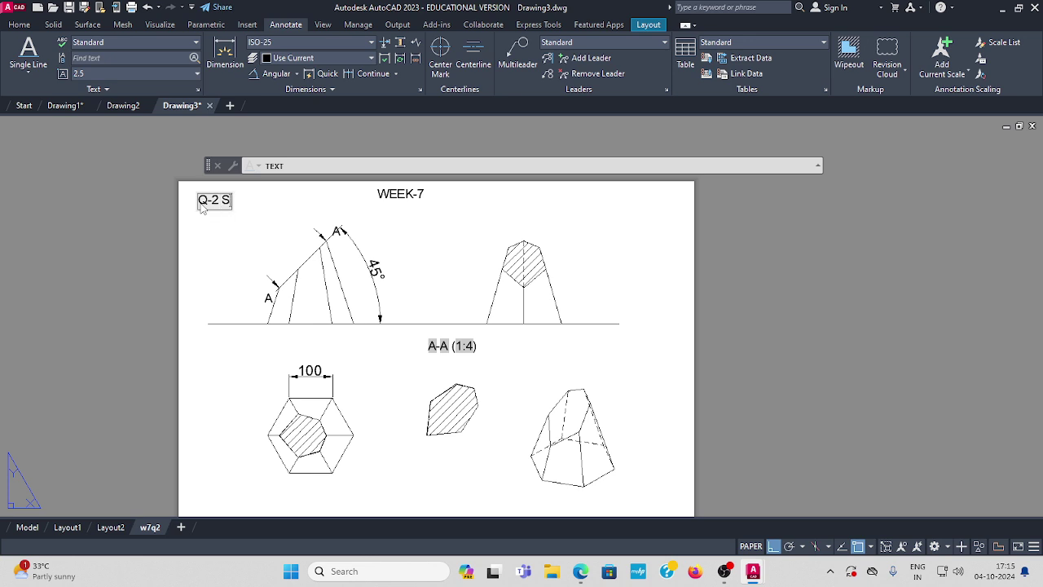
text(OL.)
click(216, 235)
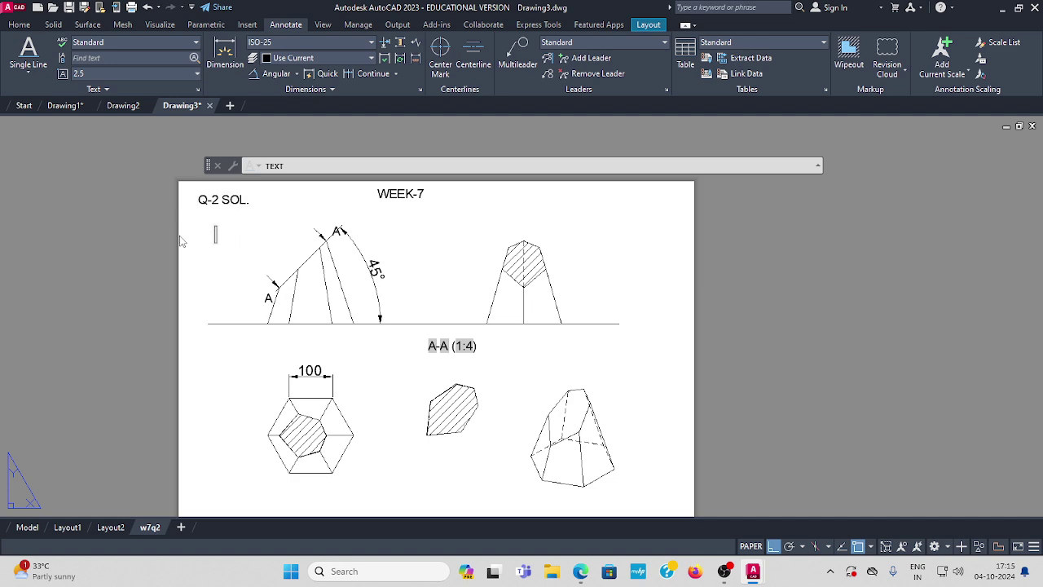
text(FRO)
text(NT V)
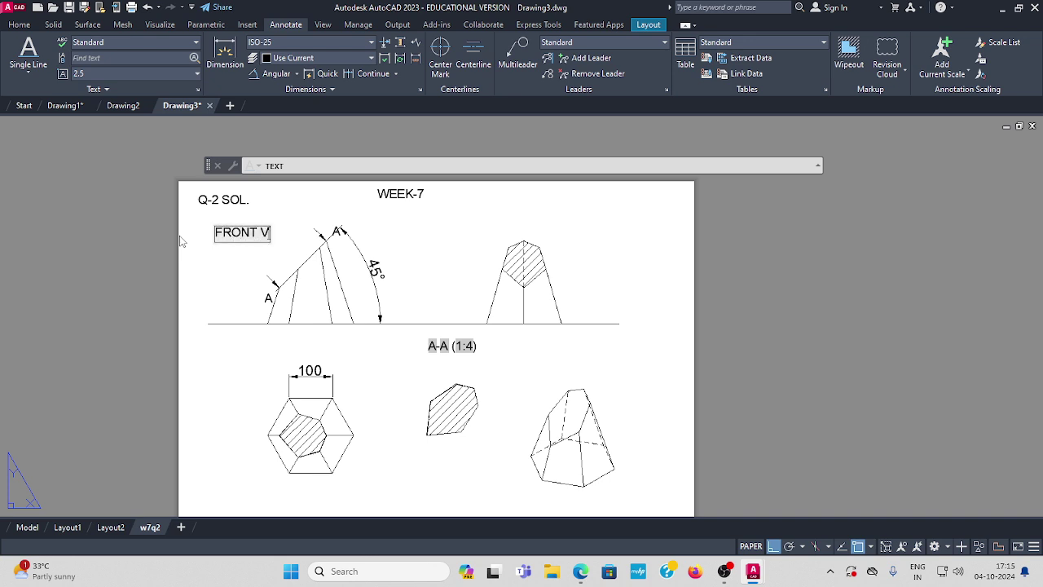
text(IEW)
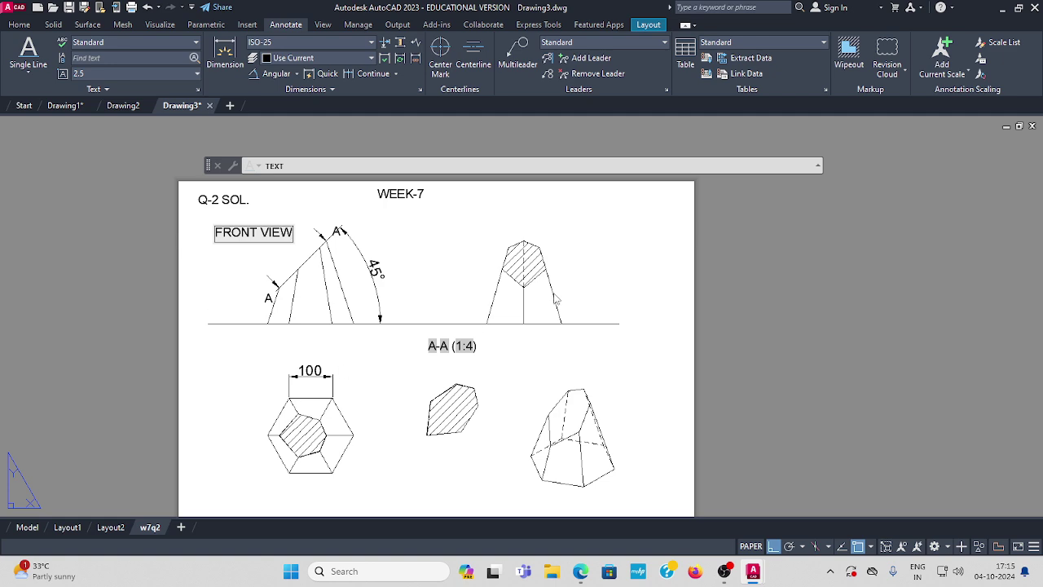
Place SECTIONAL SIDE VIEW, SECTIONAL TOP VIEW and TRUE SHAPE labels above their views
click(455, 216)
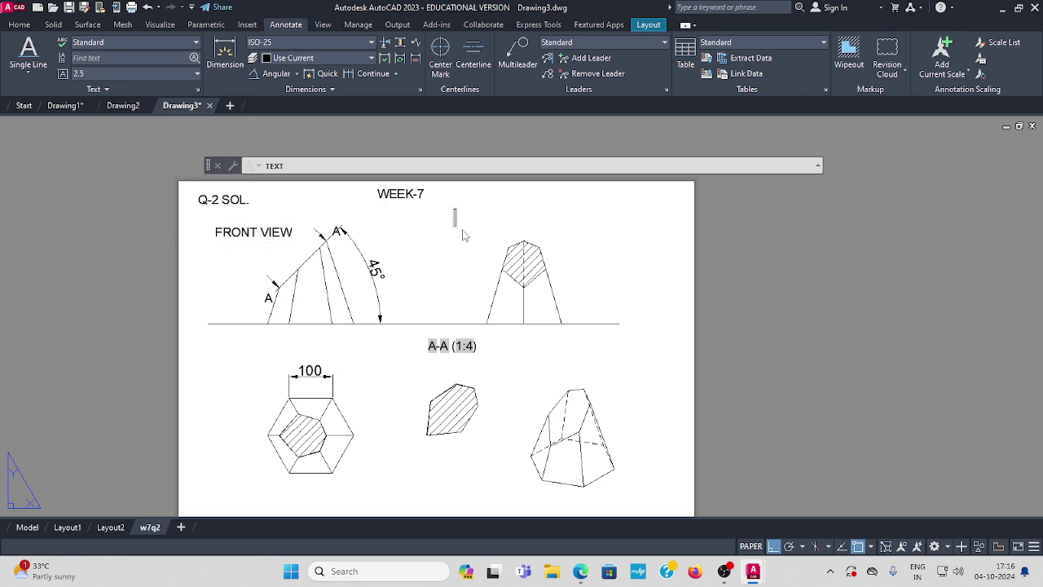
text(SECT)
text(IONAL)
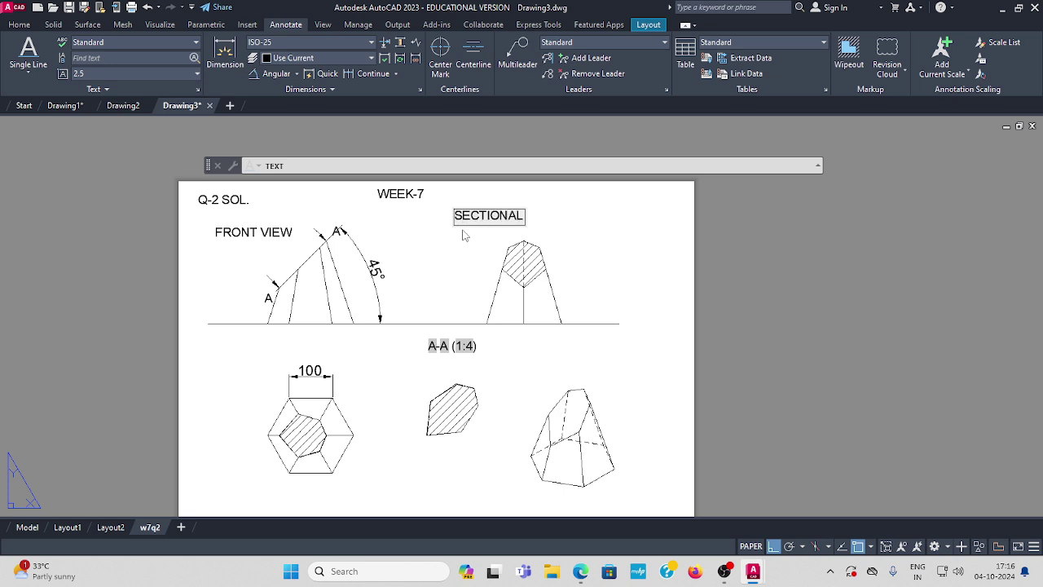
text( SID)
text(E VIEW)
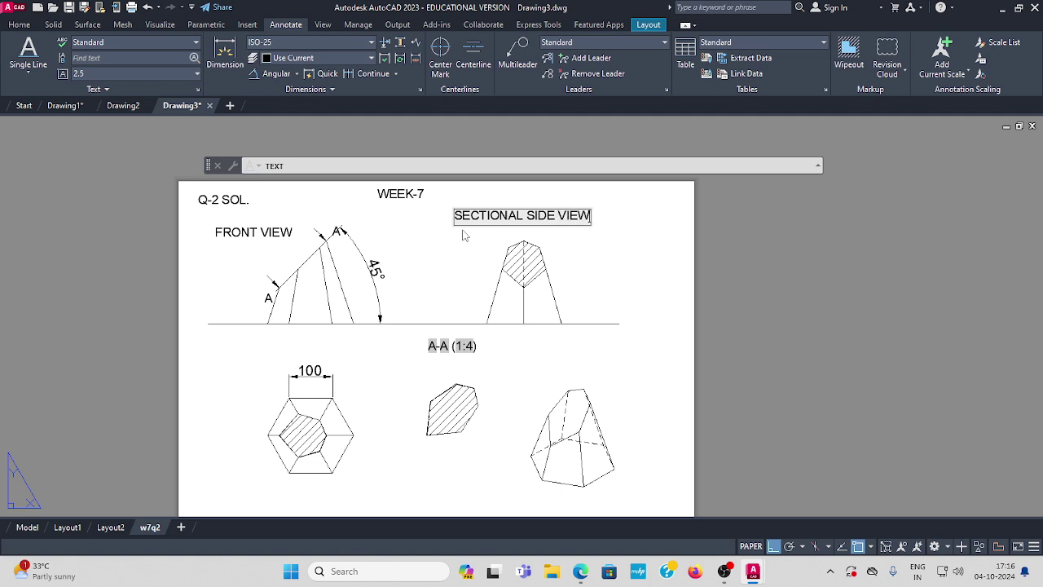
click(236, 360)
text(S)
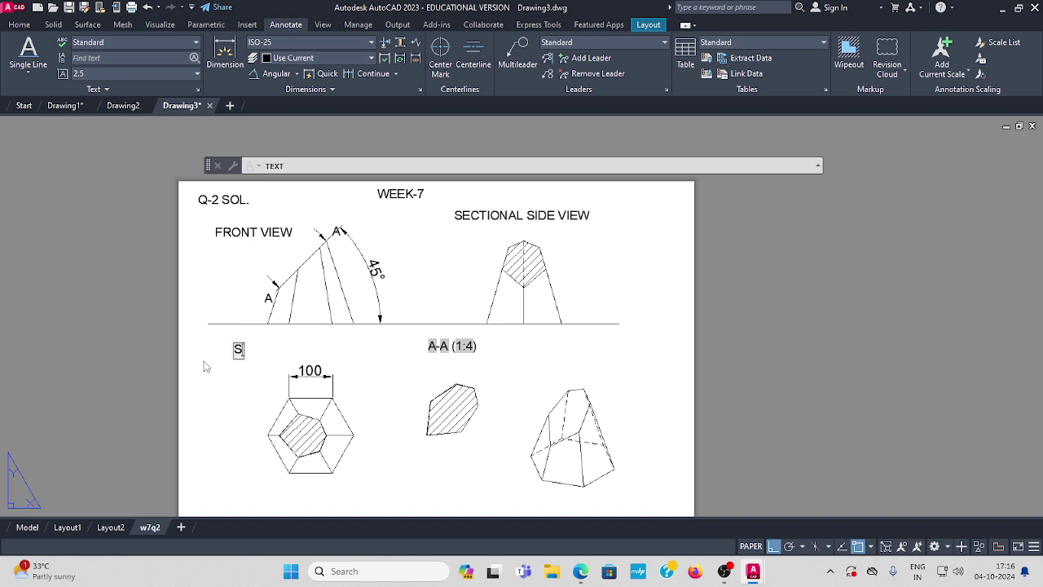
text(ECTION)
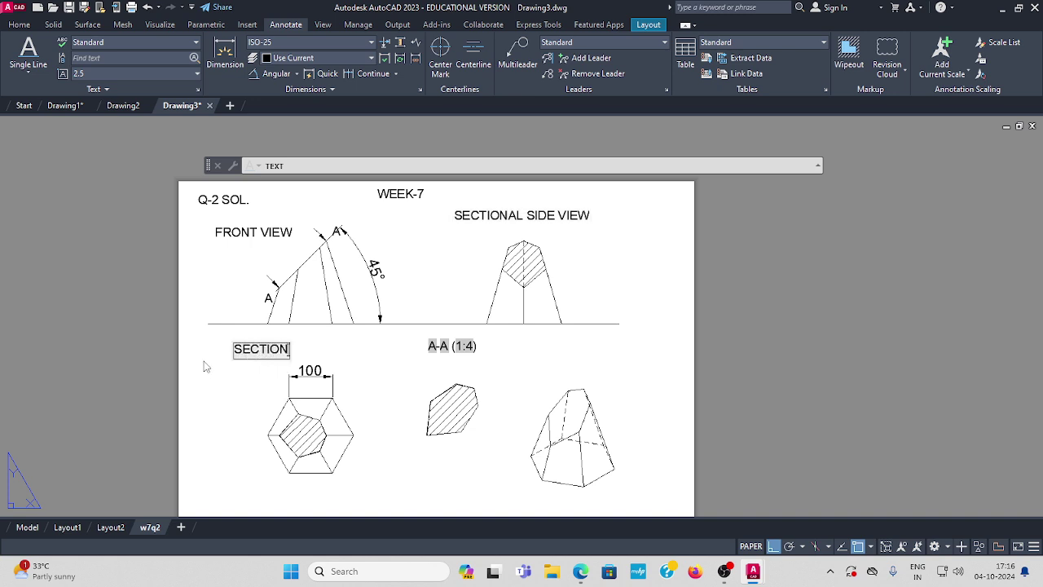
text(AL TOP )
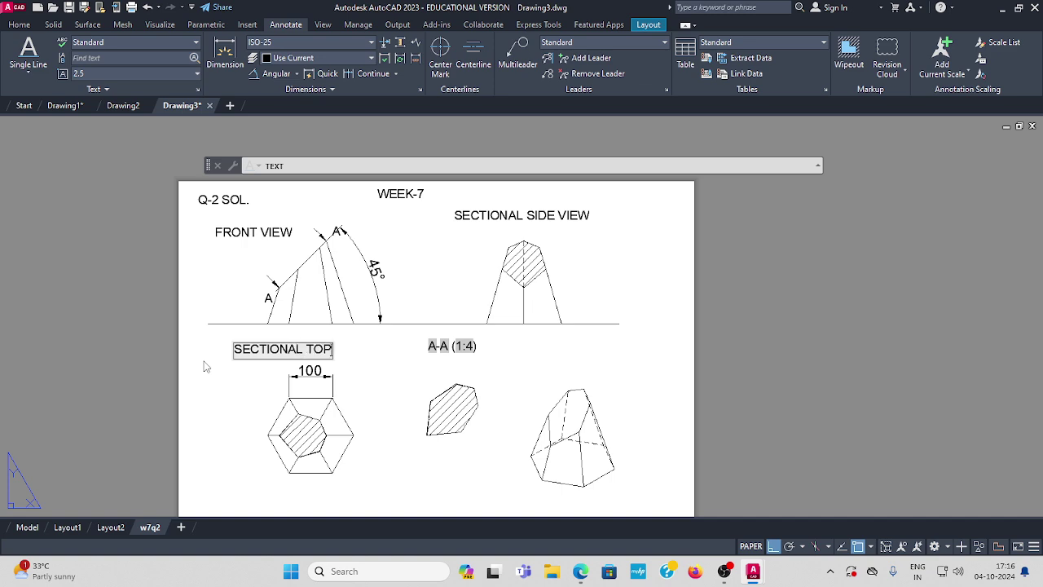
text(VIEW)
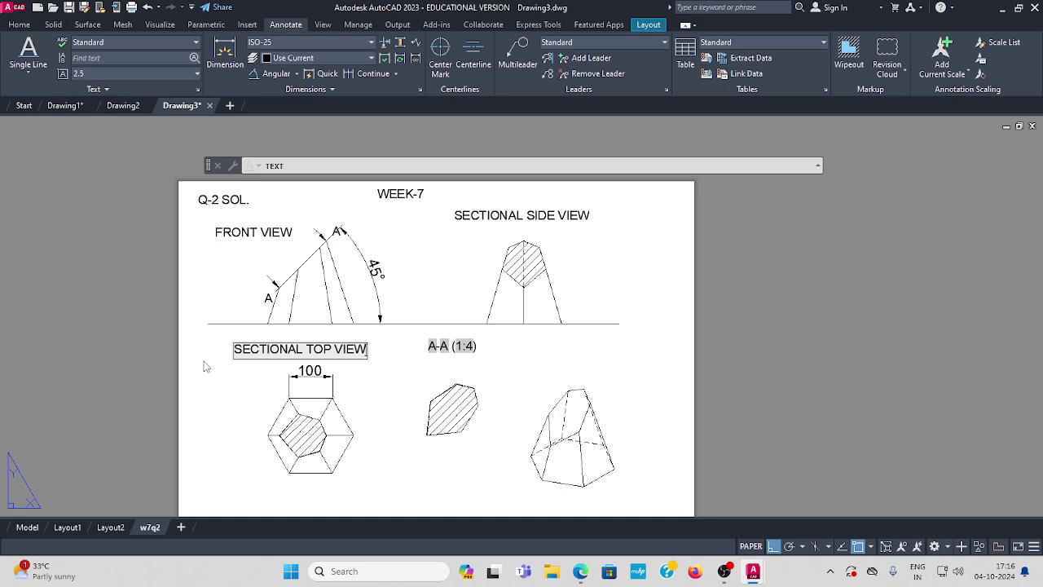
click(418, 372)
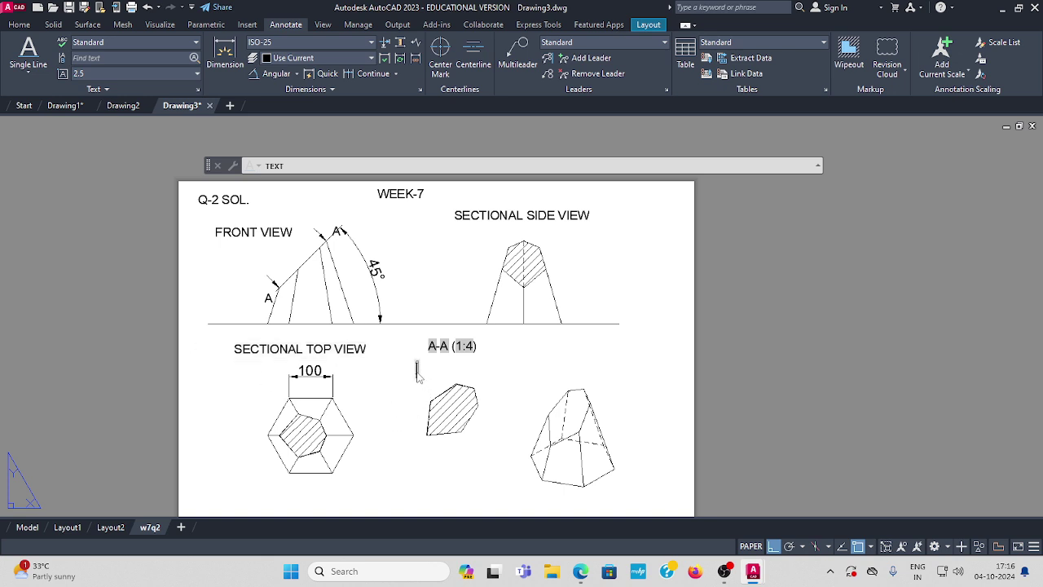
text(TR)
text(UE)
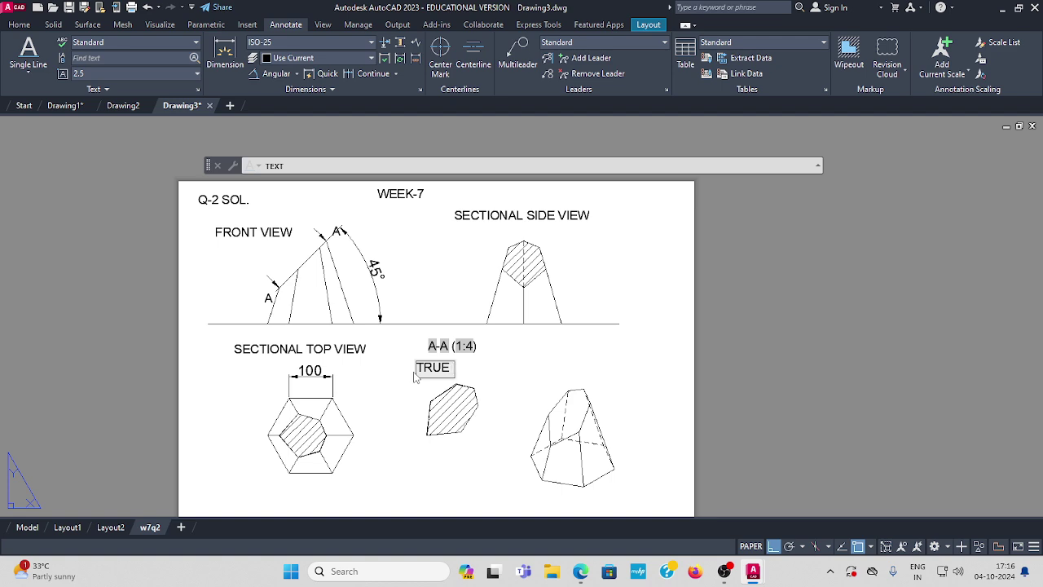
text( SHAPE)
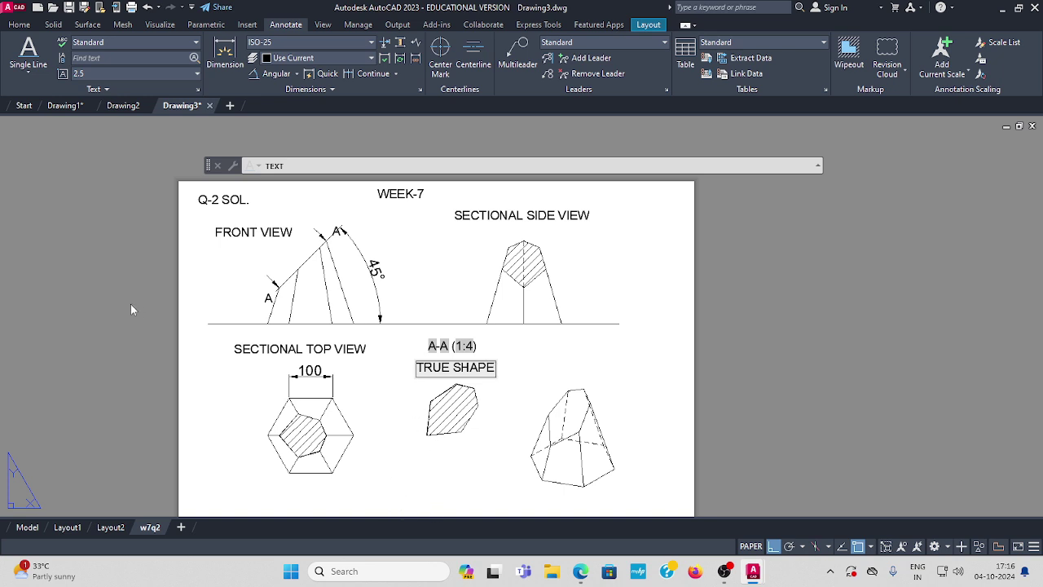
Label the reference line ends X and Y, with HP near Y and VP above near X
click(205, 337)
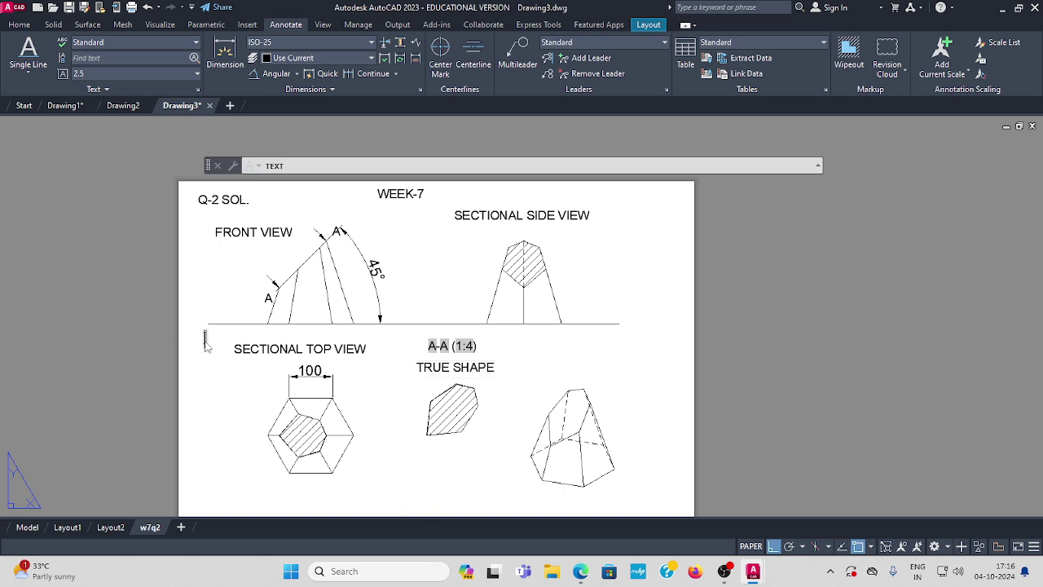
text(X)
click(627, 338)
text(Y)
click(573, 339)
text(H)
text(P)
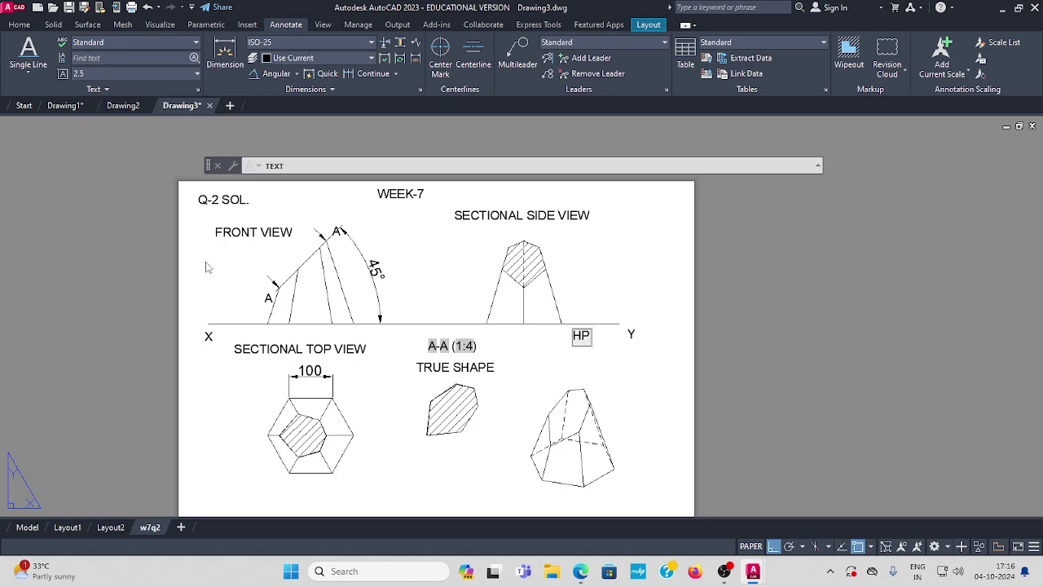
click(204, 256)
text(VP)
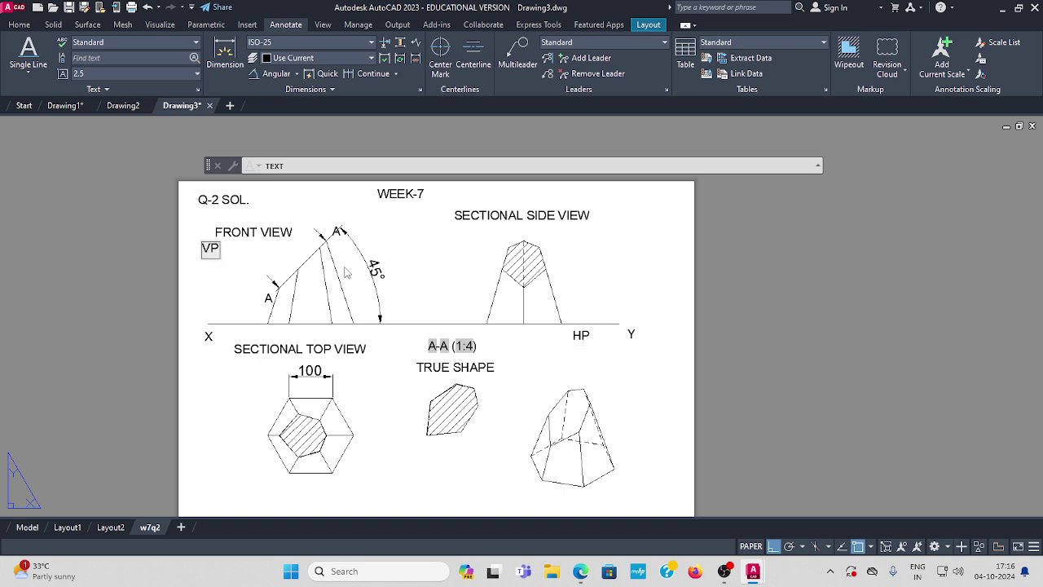
click(647, 432)
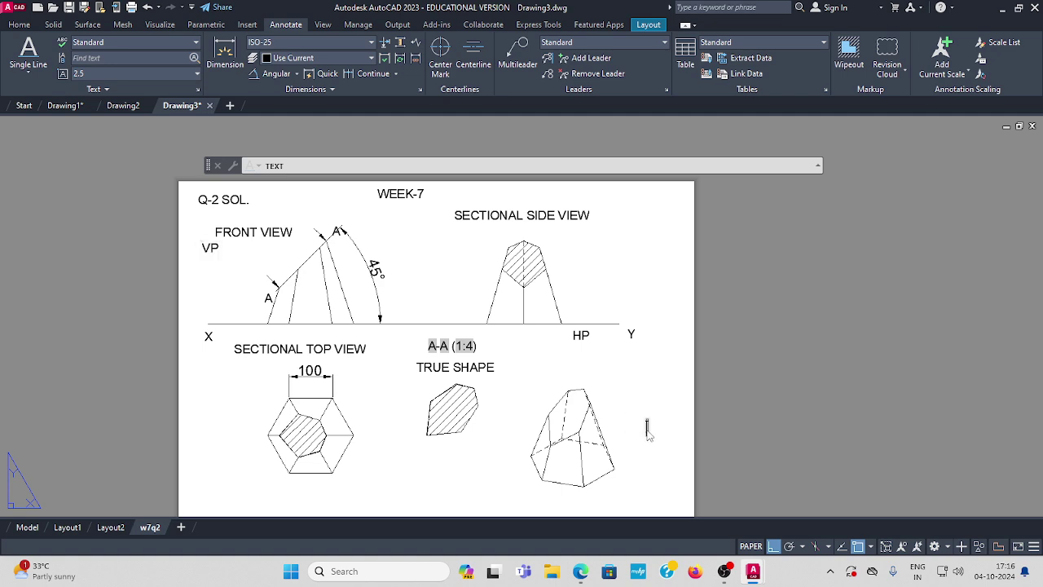
key(Escape)
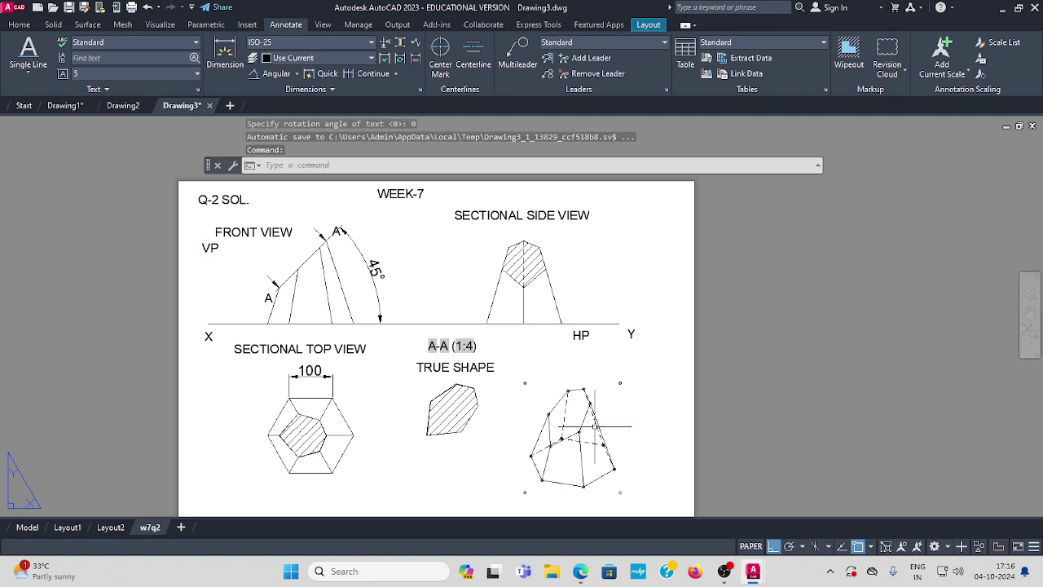
Set the isometric view of the cut pyramid to a shaded display style via Edit View
click(592, 426)
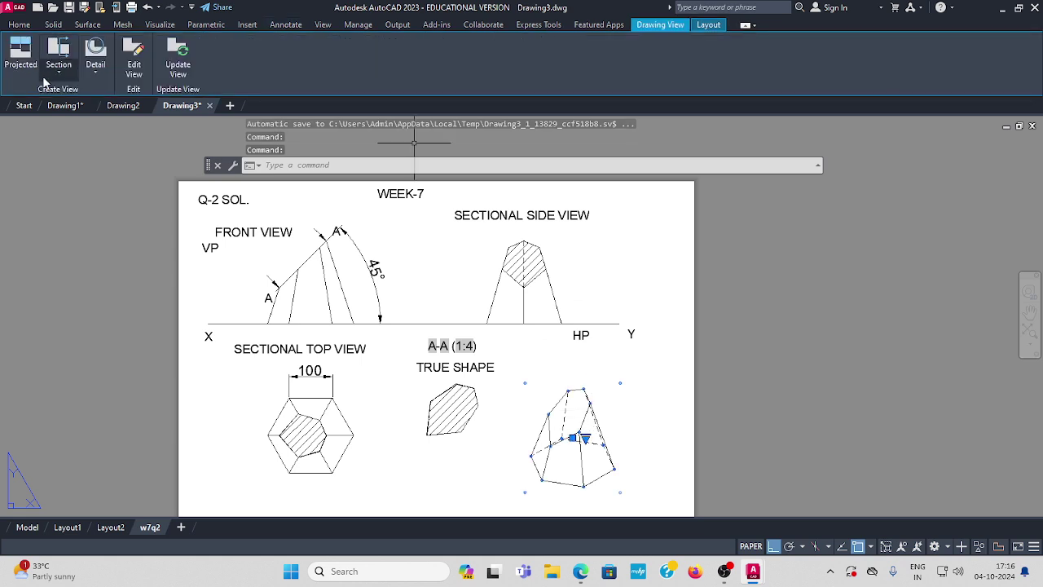
click(134, 68)
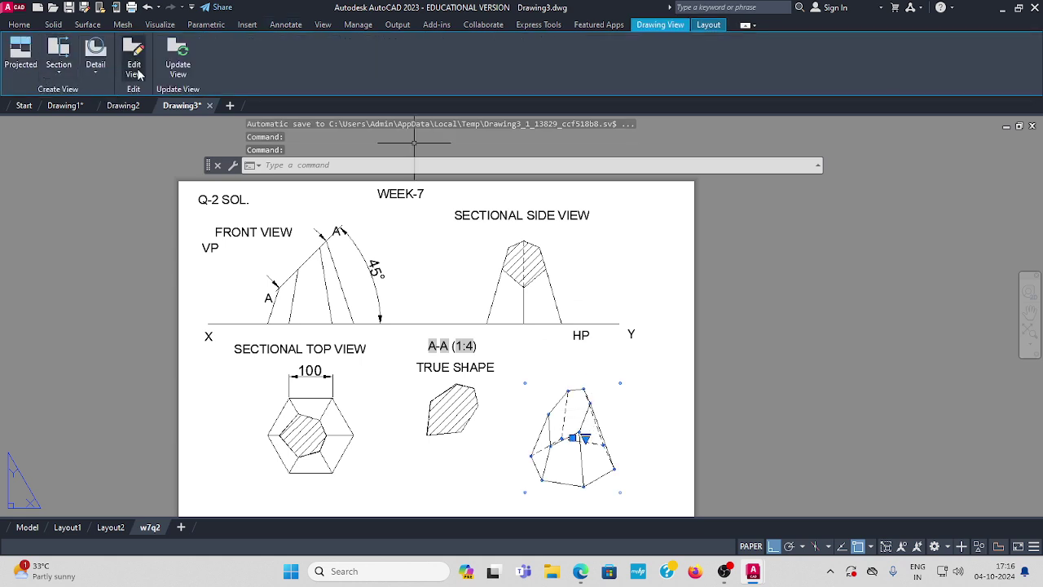
click(96, 74)
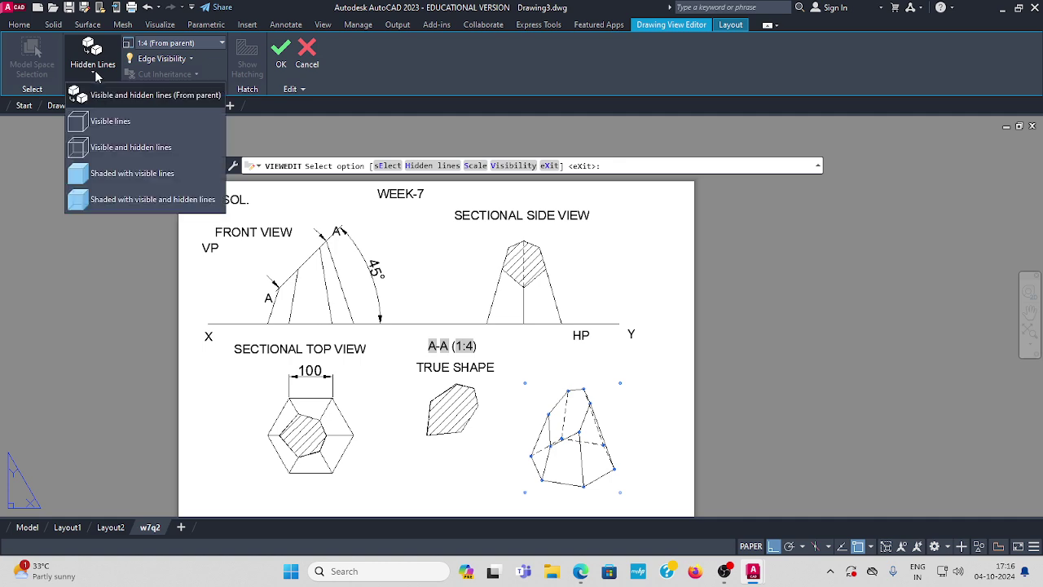
click(96, 174)
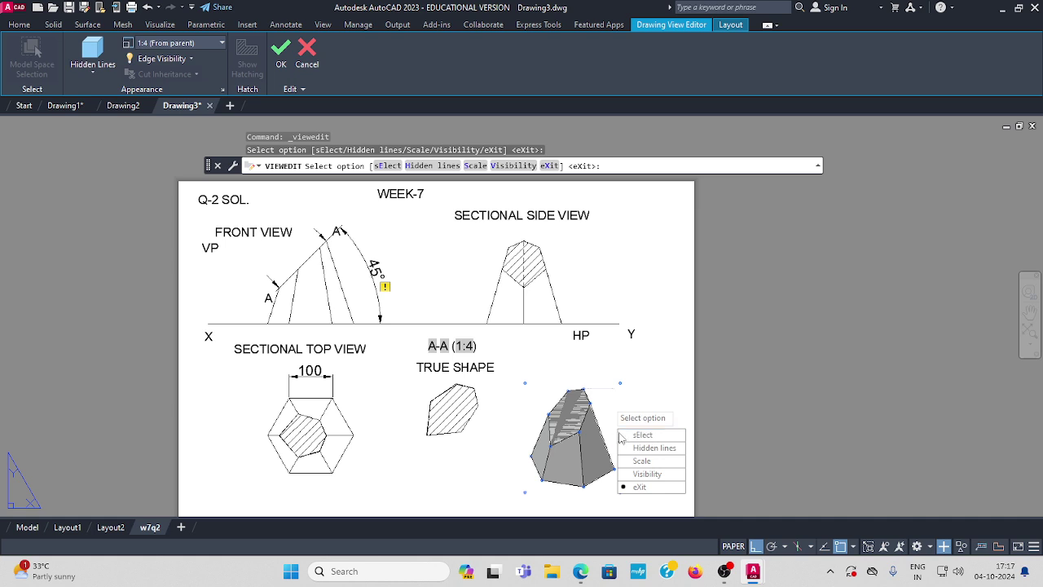
key(Escape)
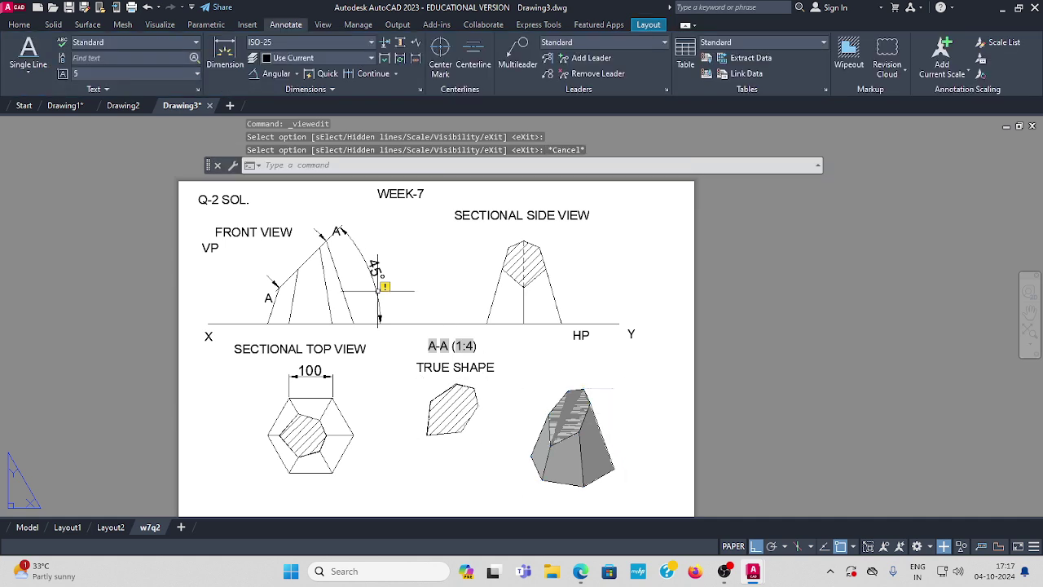
Turn off the status-bar Annotation Monitor to clear the 45° dimension's warning badge
click(943, 547)
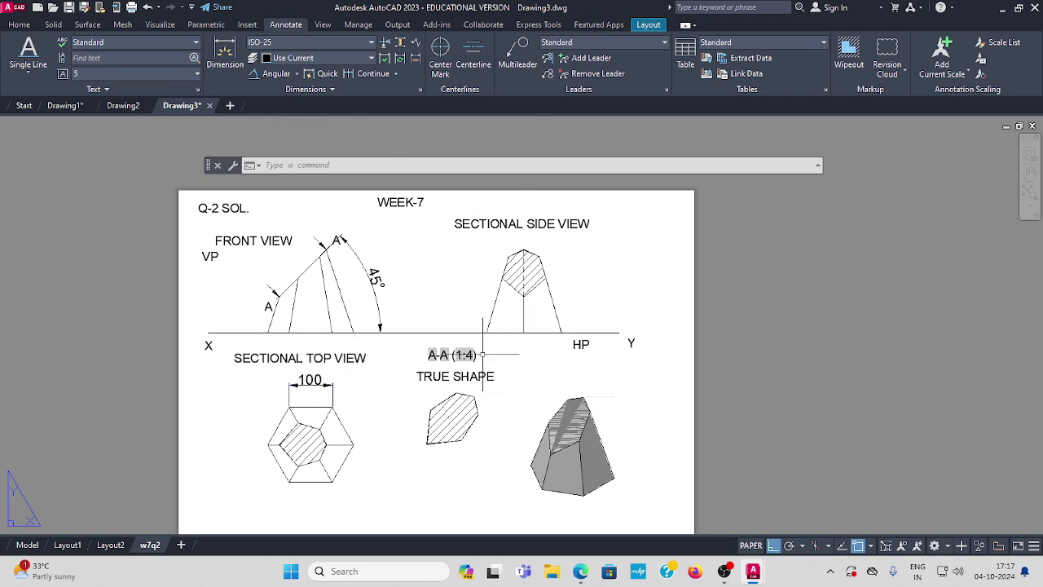
middle_drag(379, 269, 339, 259)
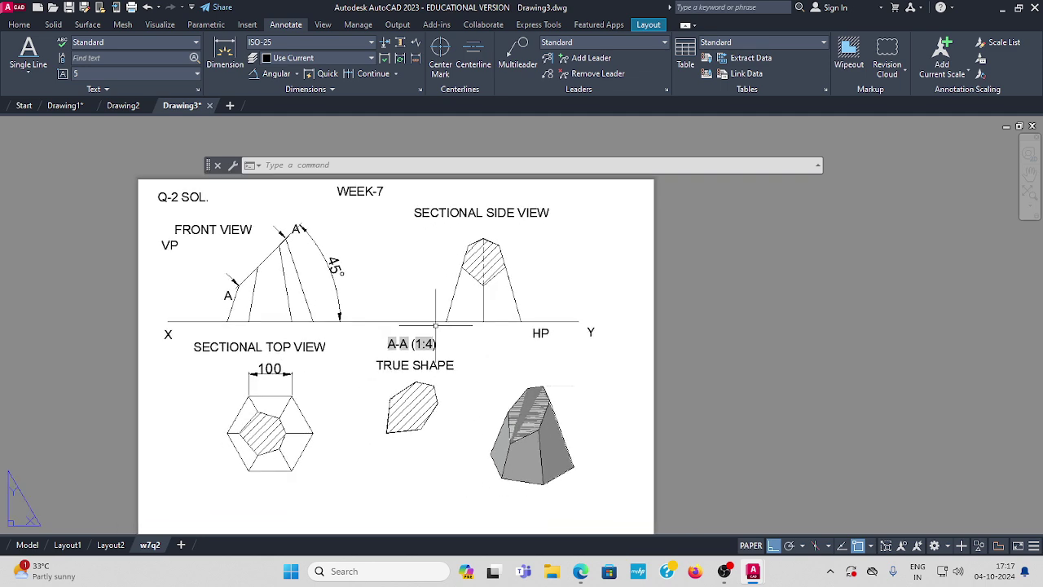